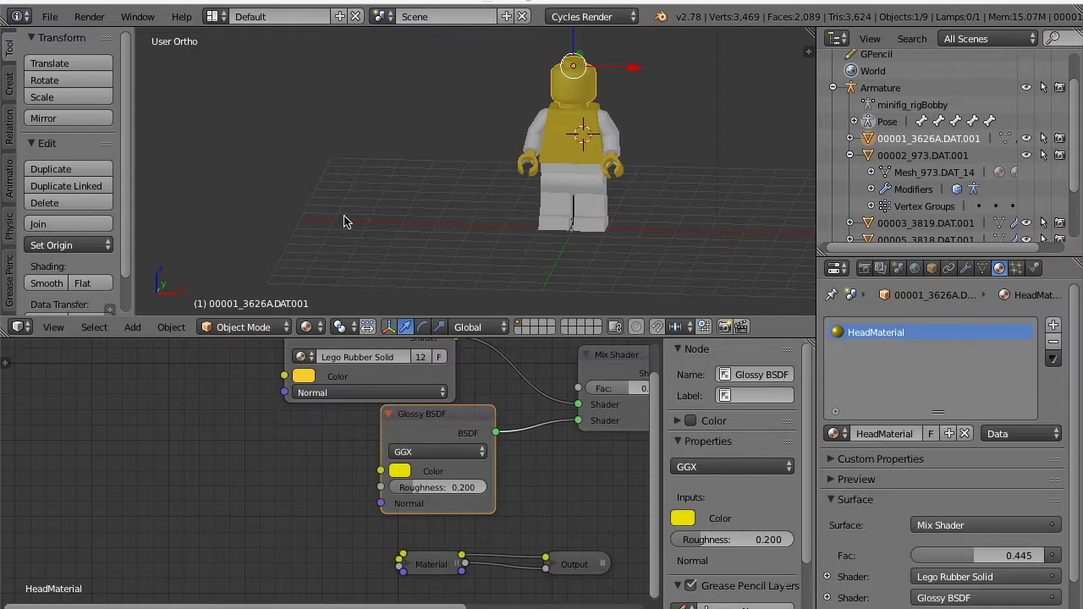
Select the torso, enter Edit Mode with all its faces selected, and show its layout in the UV/Image Editor.
{"action": "right_click", "coordinate": [546, 151]}
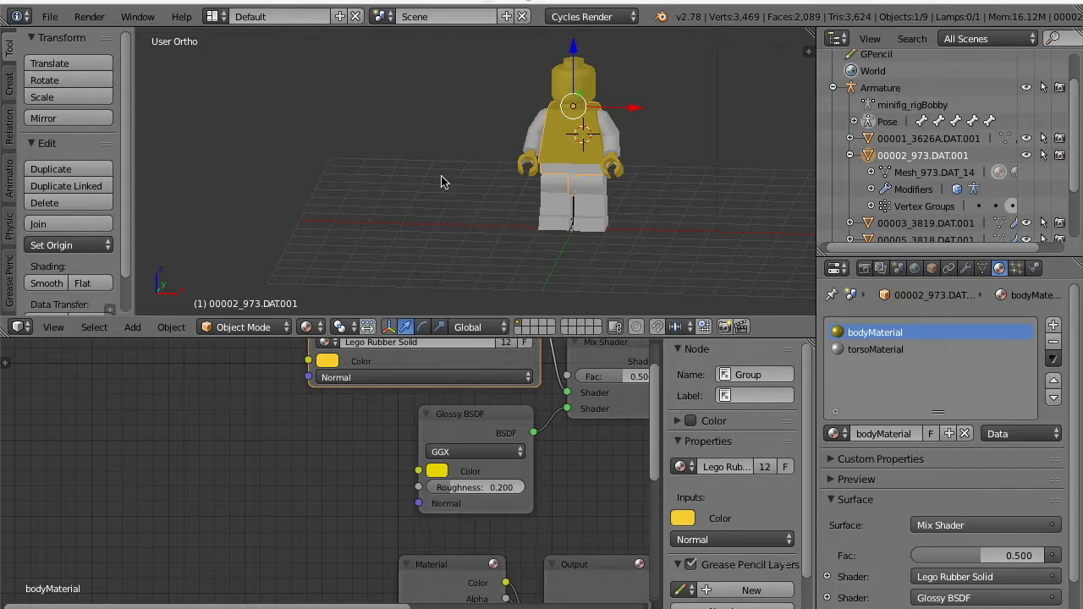
{"action": "key", "text": "Tab"}
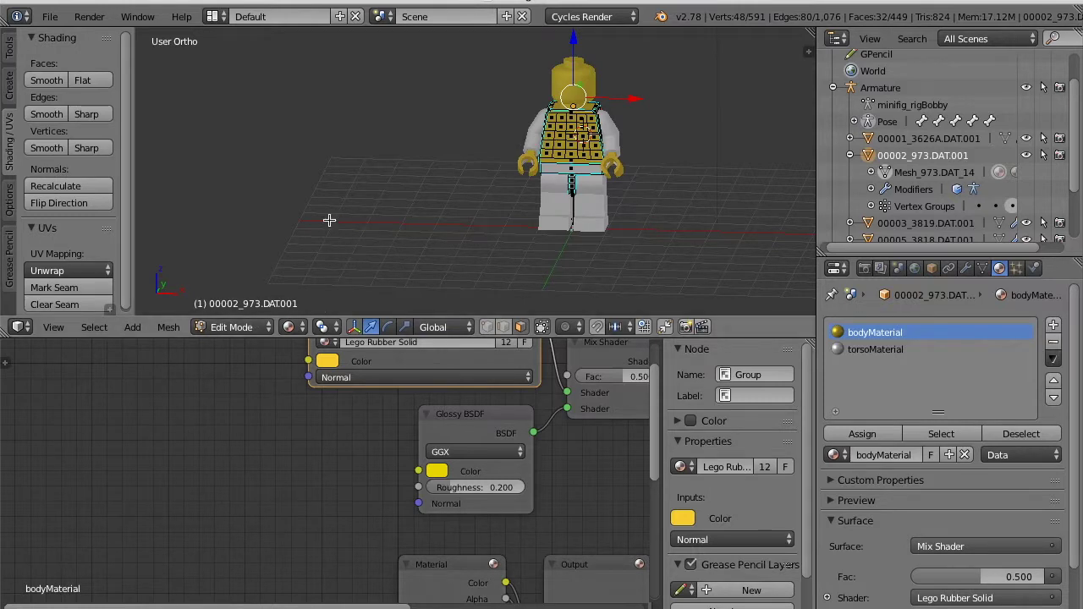
{"action": "key", "text": "a"}
{"action": "key", "text": "a"}
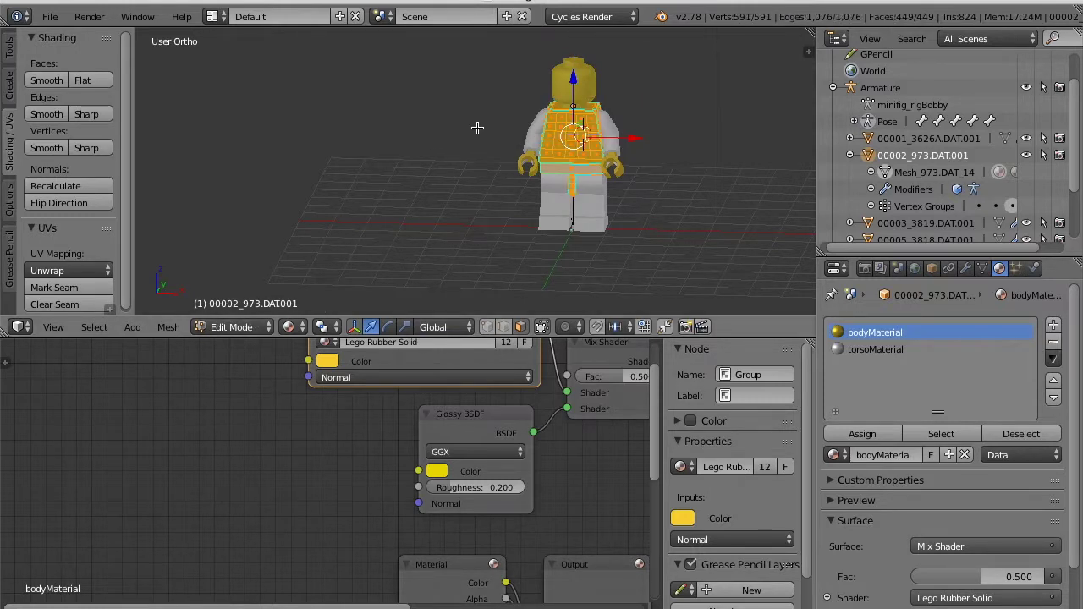
{"action": "left_click", "coordinate": [15, 603]}
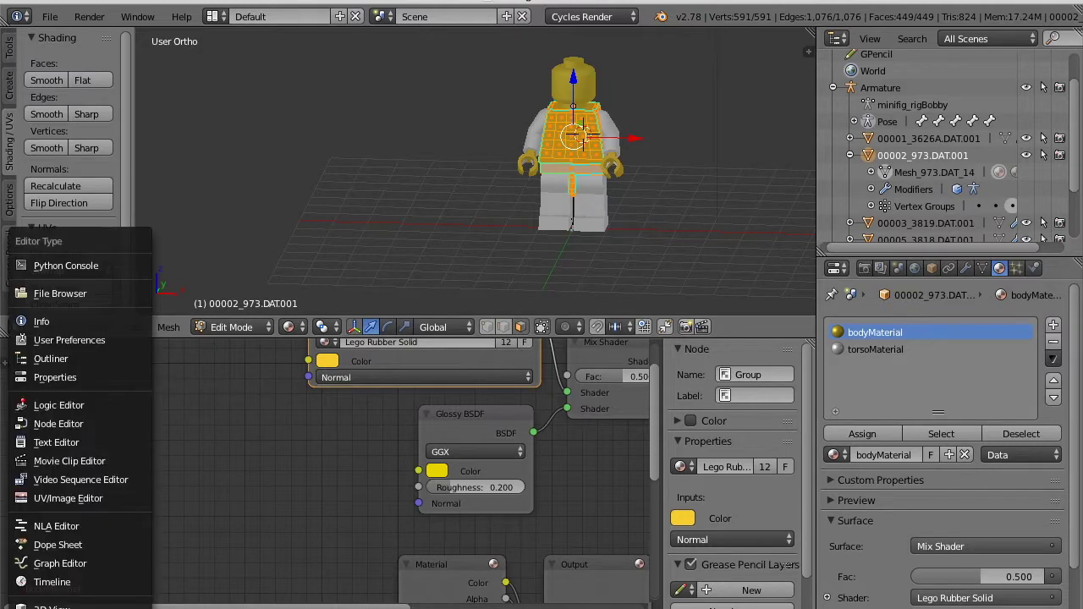
{"action": "left_click", "coordinate": [61, 503]}
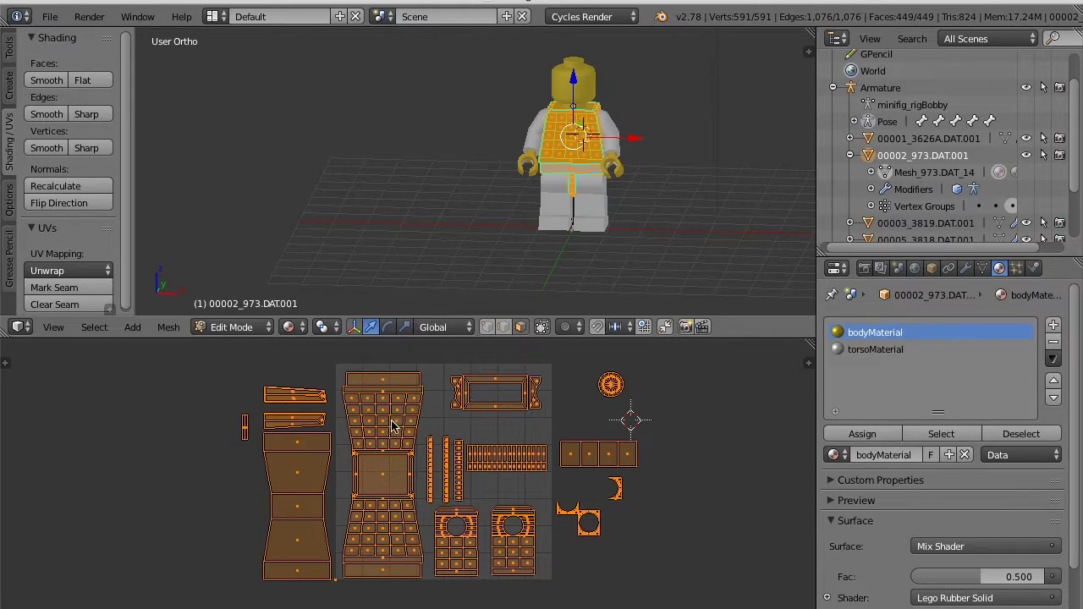
Box-select only the framed rectangular island with its two side pieces in the UV layout, and reselect all the faces.
{"action": "key", "text": "a"}
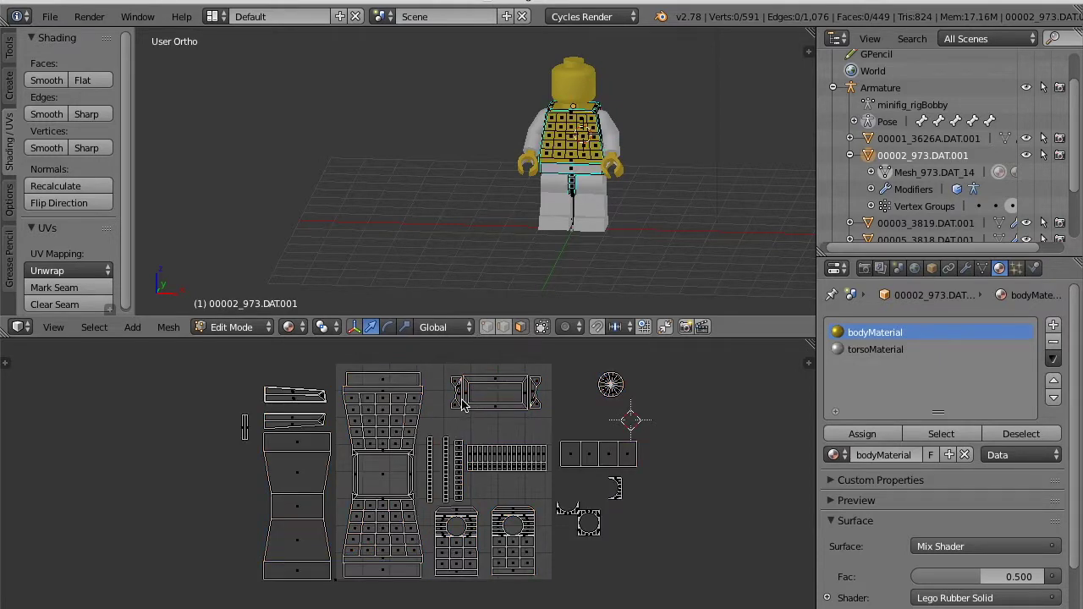
{"action": "key", "text": "b"}
{"action": "left_click_drag", "start_coordinate": [448, 370], "coordinate": [546, 425]}
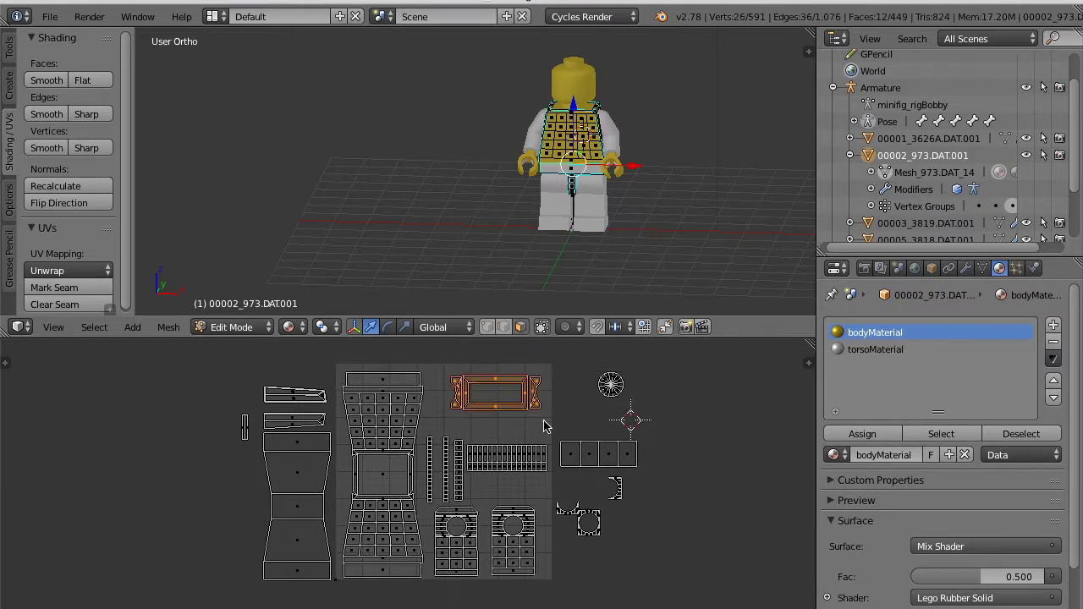
{"action": "key", "text": "a"}
{"action": "key", "text": "a"}
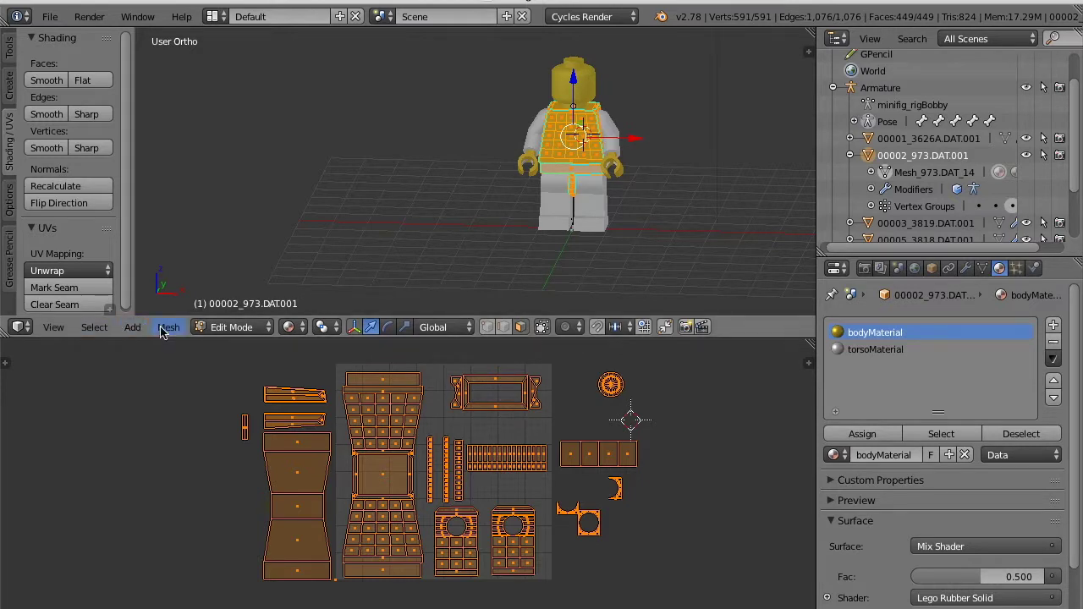
Export the torso's UV layout as the PNG image trashtorsoUV.png in the minifigUV folder.
{"action": "left_click", "coordinate": [169, 608]}
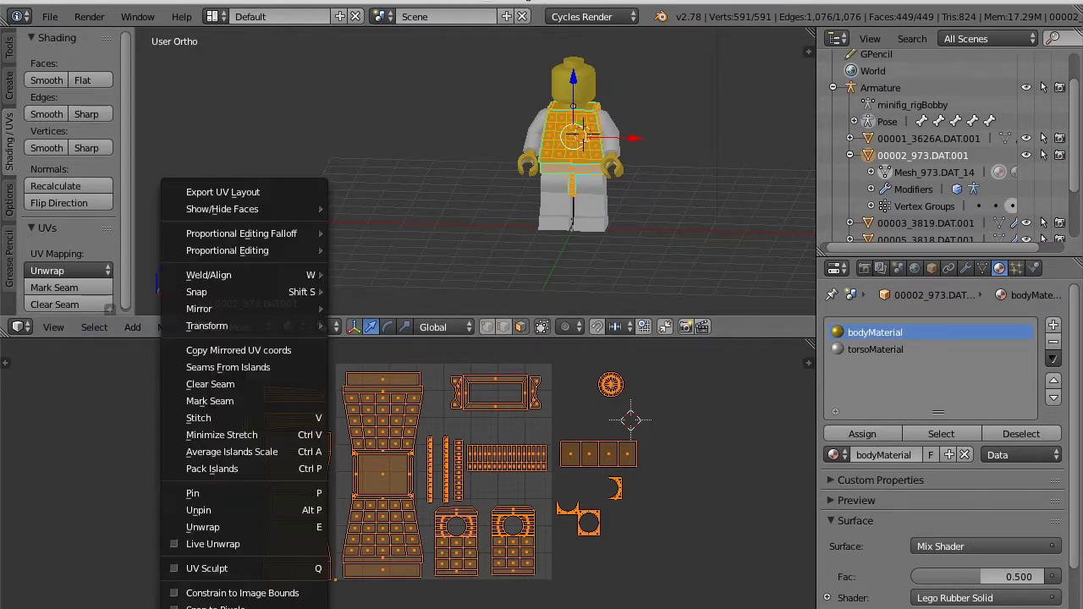
{"action": "left_click", "coordinate": [260, 195]}
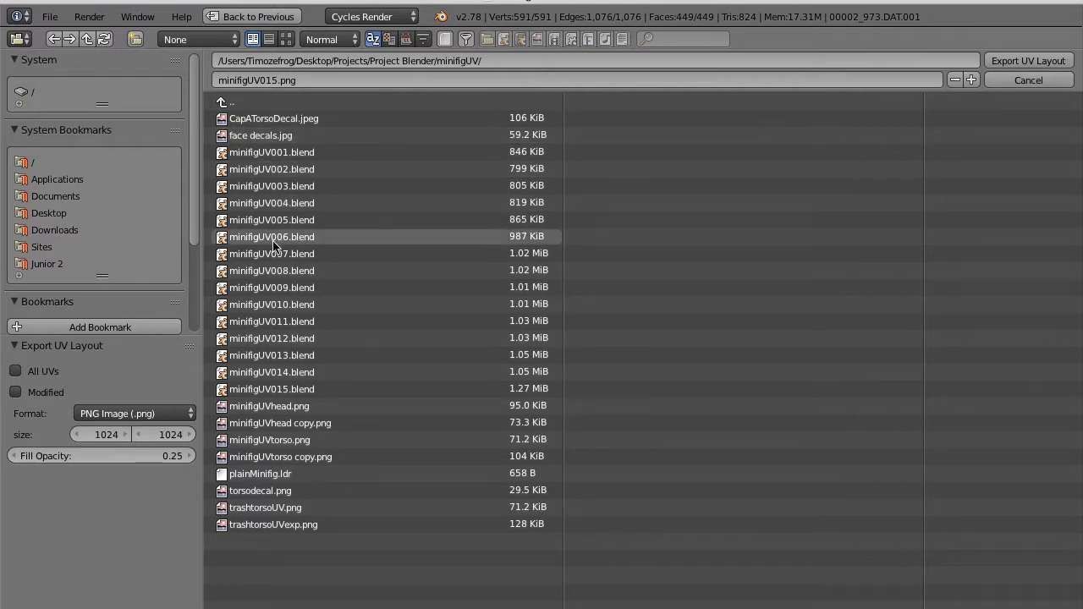
{"action": "left_click", "coordinate": [275, 80]}
{"action": "left_click", "coordinate": [275, 80]}
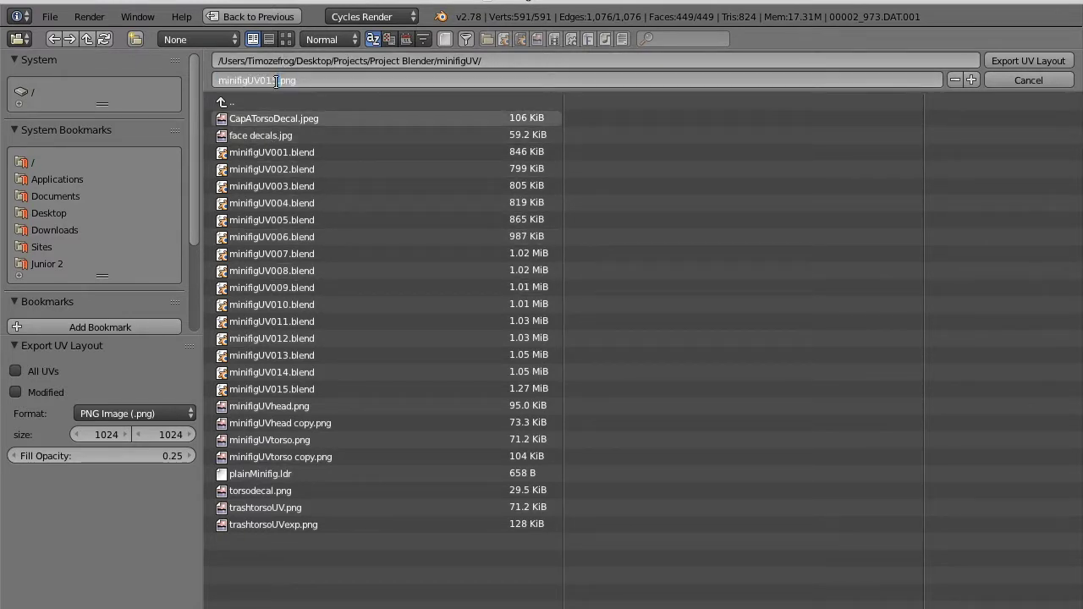
{"action": "left_click_drag", "start_coordinate": [278, 80], "coordinate": [219, 82]}
{"action": "type", "text": "trashtorsoUV"}
{"action": "key", "text": "Return"}
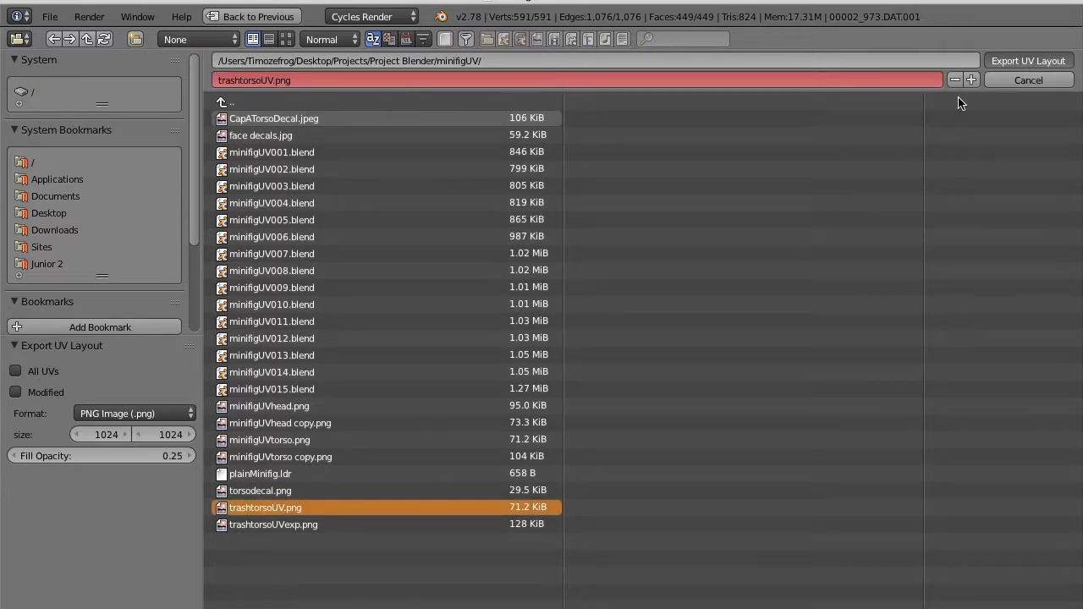
{"action": "key", "text": "Escape"}
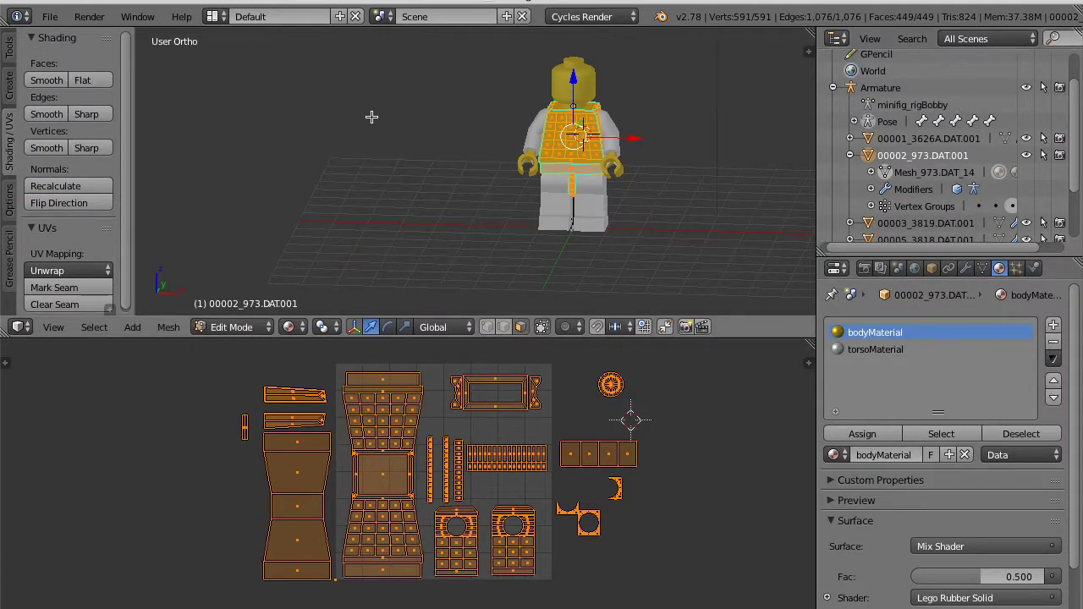
Export the torso's UV layout over the existing trashtorsoUV.png with the fill opacity set to 0.
{"action": "left_click", "coordinate": [185, 606]}
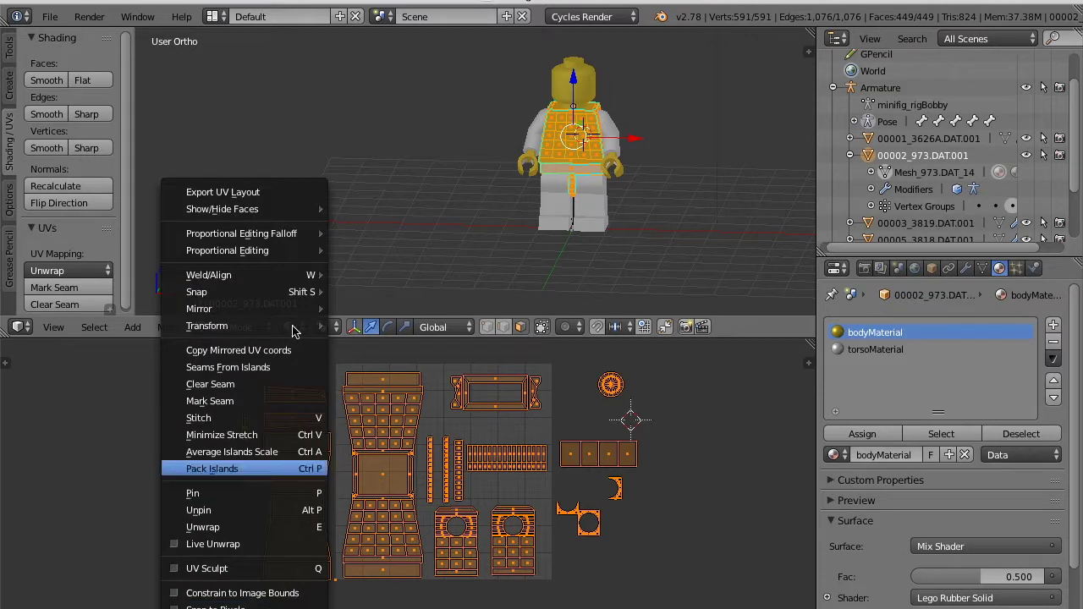
{"action": "left_click", "coordinate": [295, 184]}
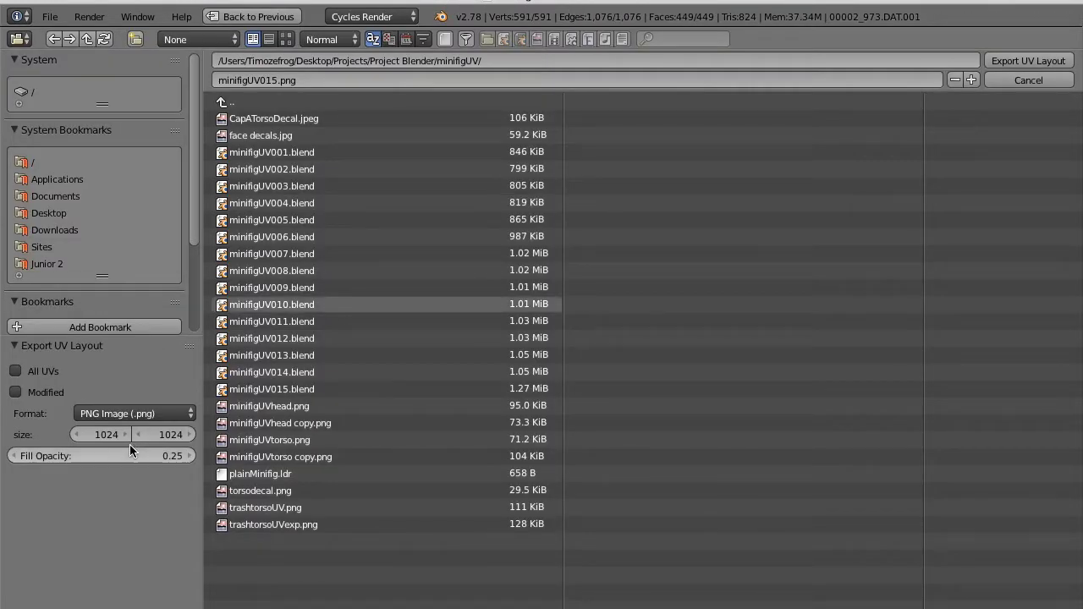
{"action": "left_click", "coordinate": [252, 509]}
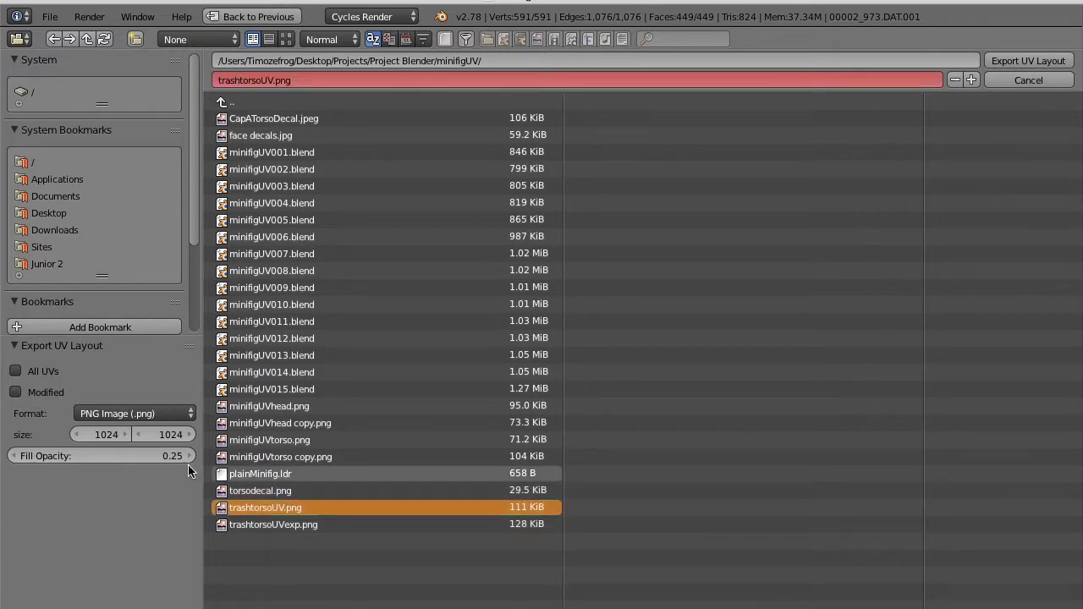
{"action": "left_click", "coordinate": [104, 463]}
{"action": "type", "text": "00"}
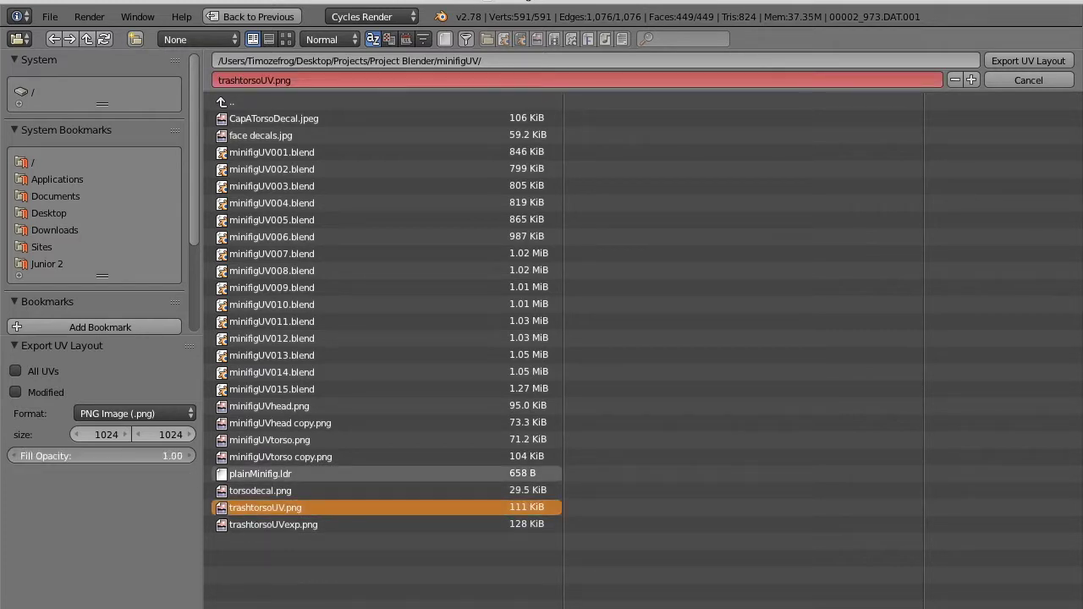
{"action": "key", "text": "Return"}
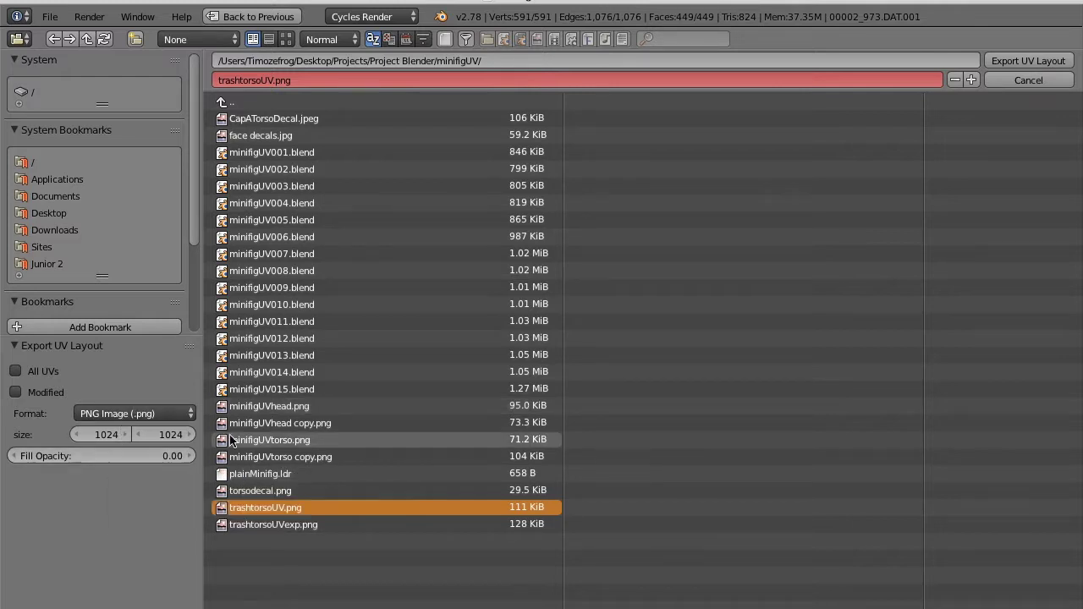
{"action": "left_click", "coordinate": [1041, 66]}
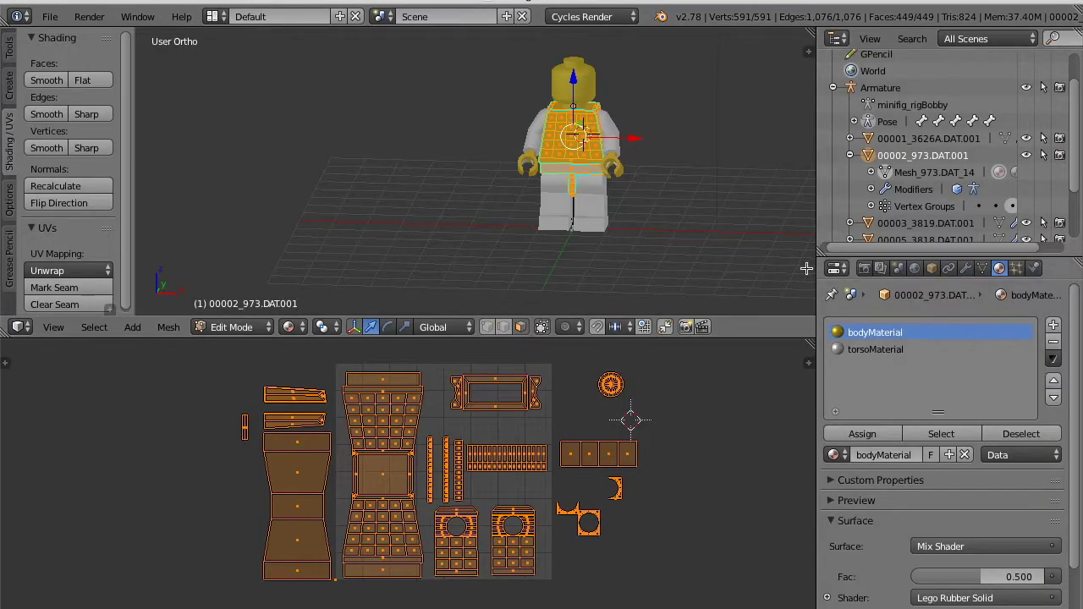
Switch to Inkscape and open trashtorsoUV.png as an embedded image, with the DPI from the file and smooth rendering.
{"action": "left_click", "coordinate": [93, 596]}
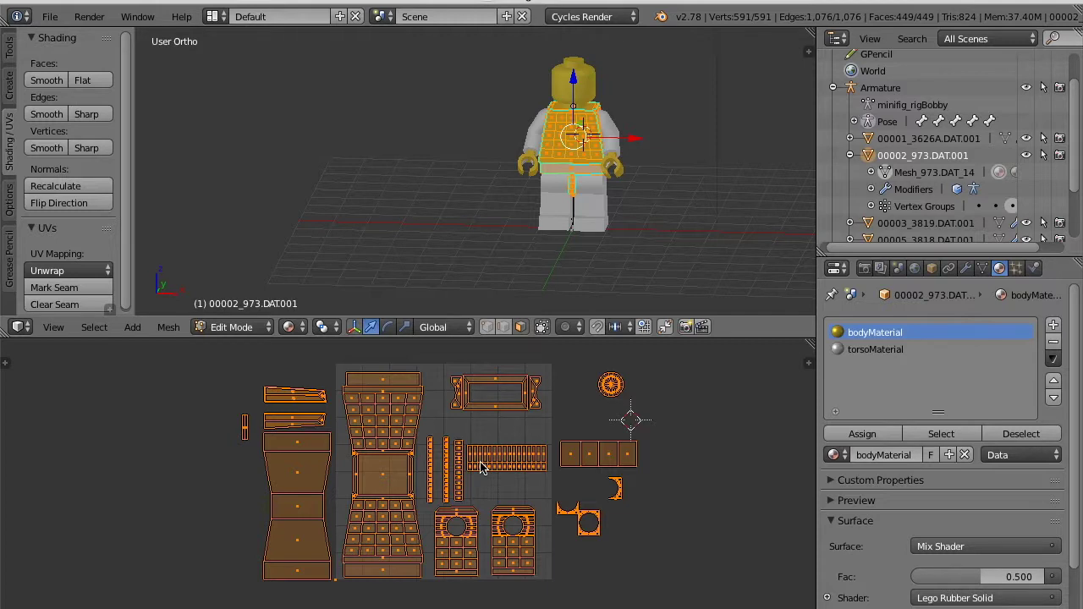
{"action": "mouse_move", "coordinate": [512, 602]}
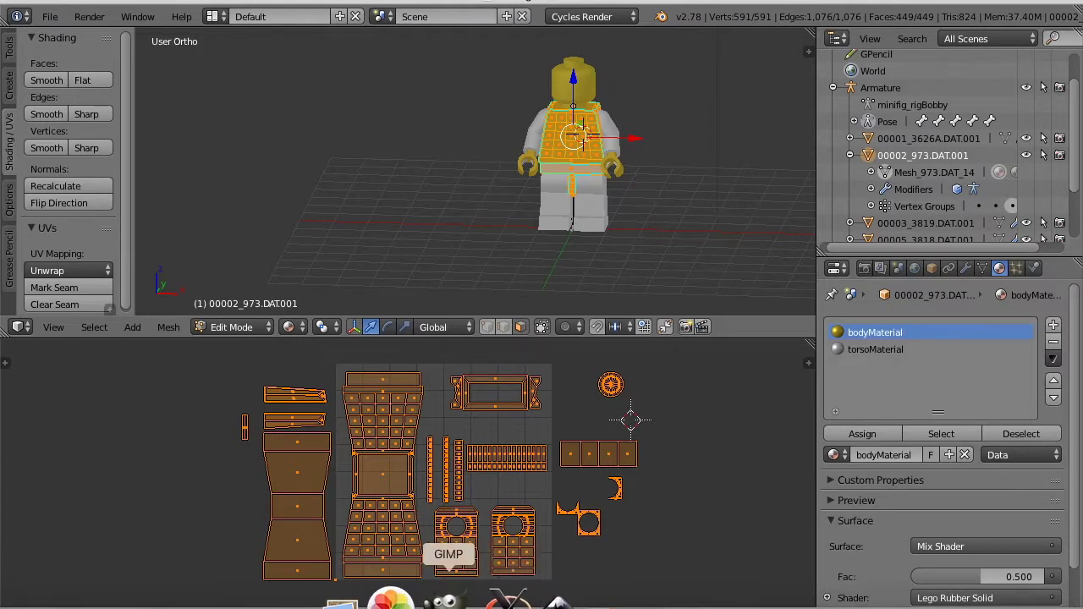
{"action": "left_click", "coordinate": [449, 601]}
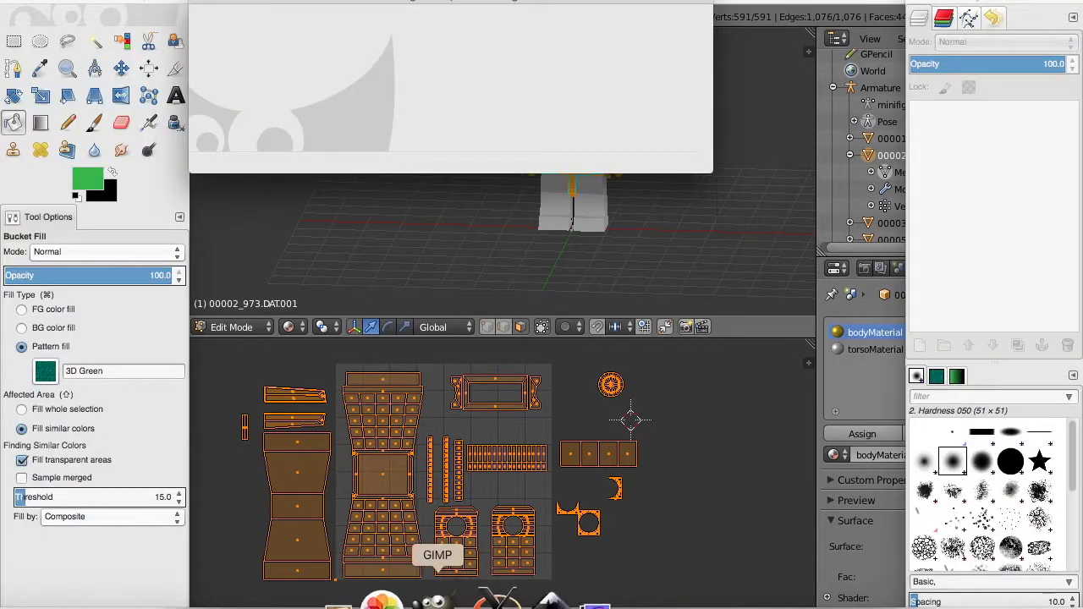
{"action": "left_click", "coordinate": [513, 599]}
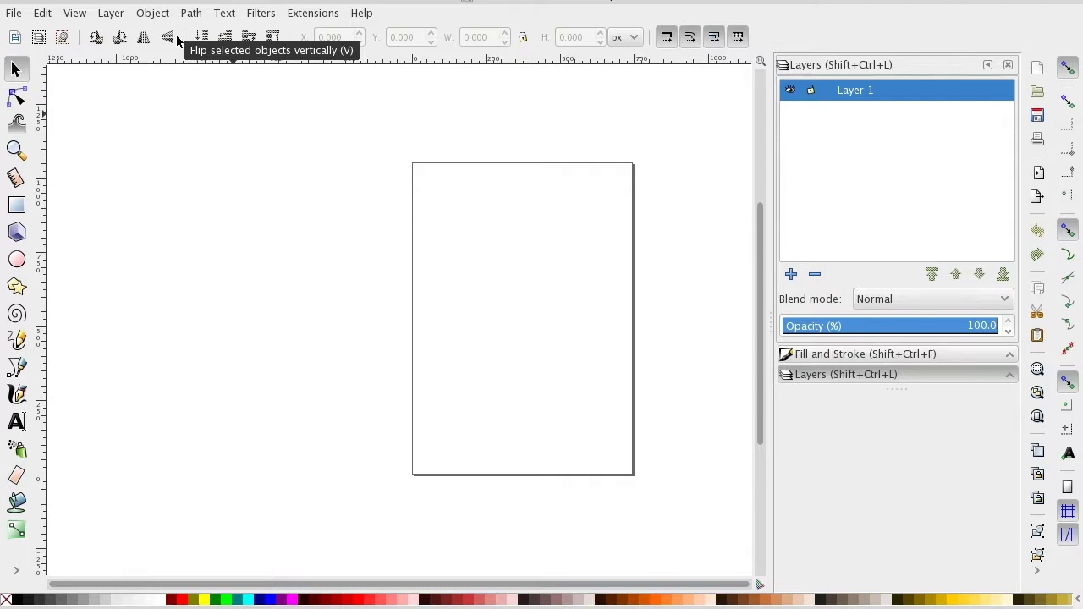
{"action": "left_click", "coordinate": [15, 17]}
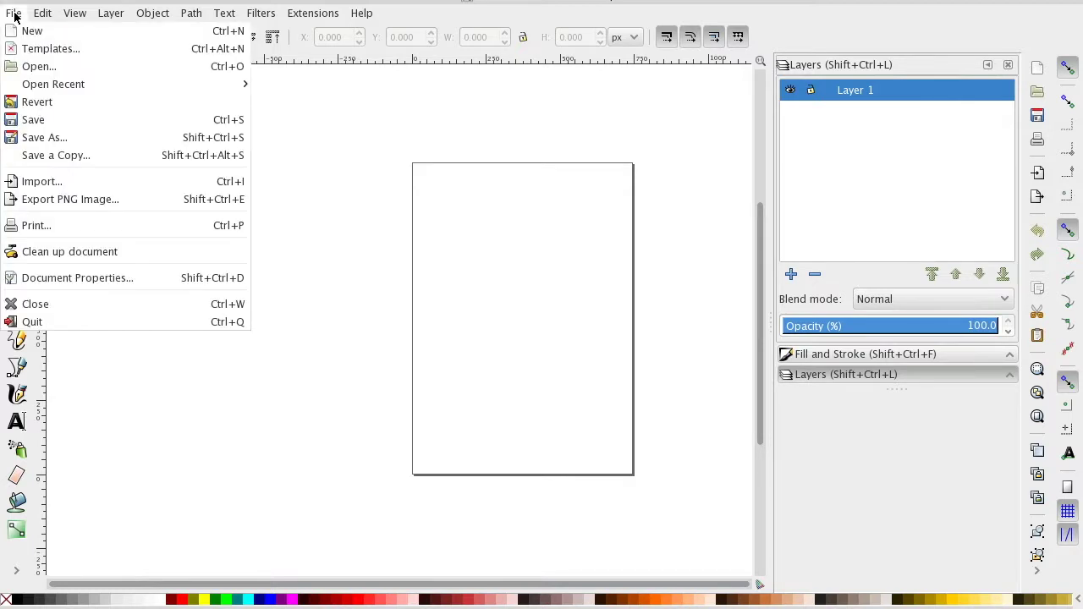
{"action": "left_click", "coordinate": [26, 66]}
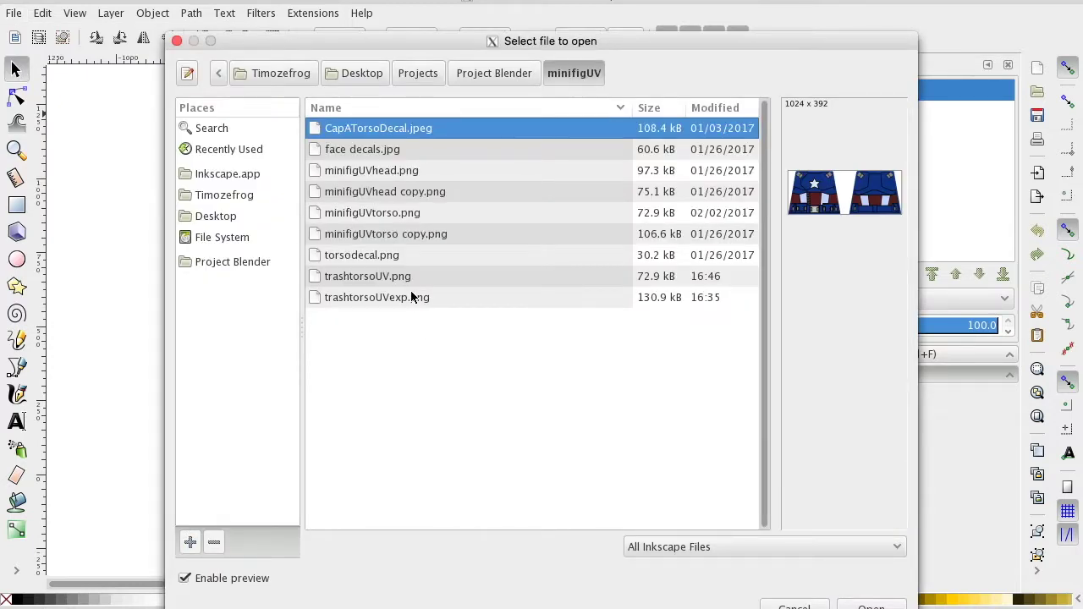
{"action": "left_click", "coordinate": [408, 277]}
{"action": "double_click", "coordinate": [409, 278]}
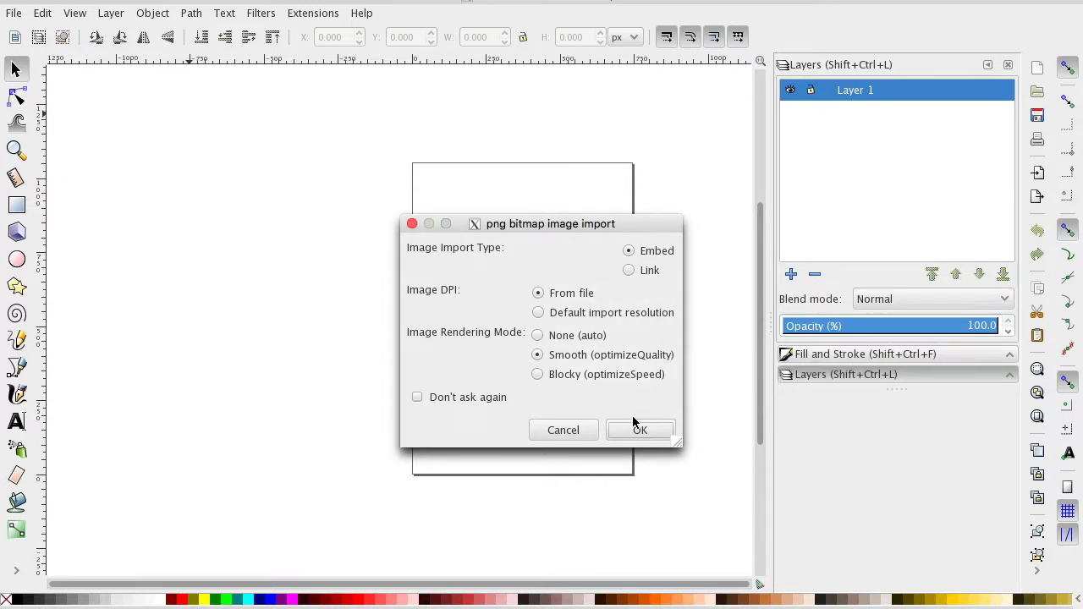
{"action": "left_click", "coordinate": [636, 428]}
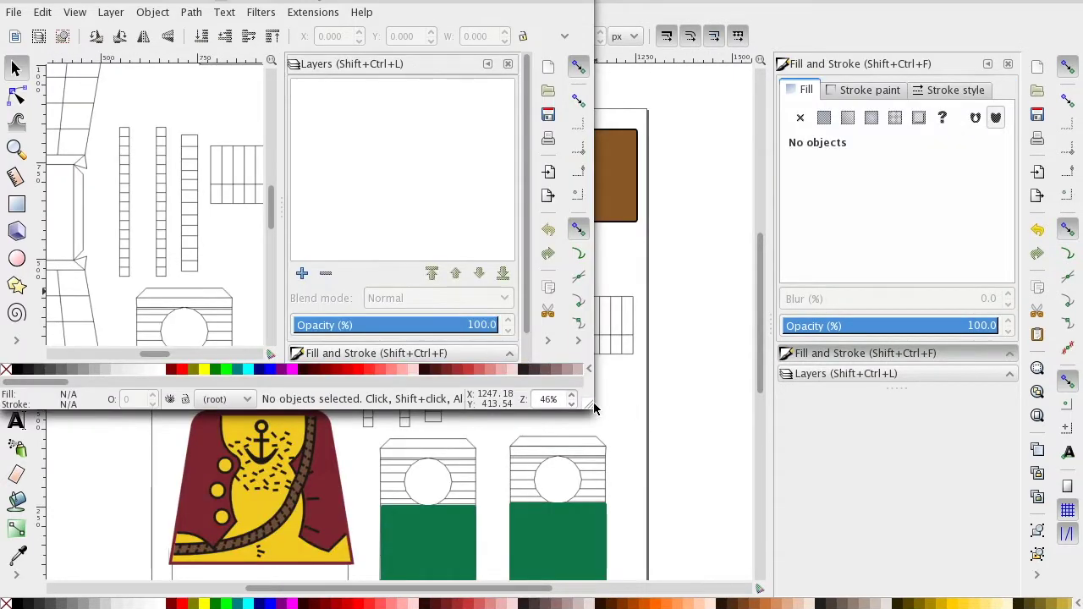
Close the earlier decorated torso document and enlarge the window holding the plain UV layout.
{"action": "key", "text": "ctrl+w"}
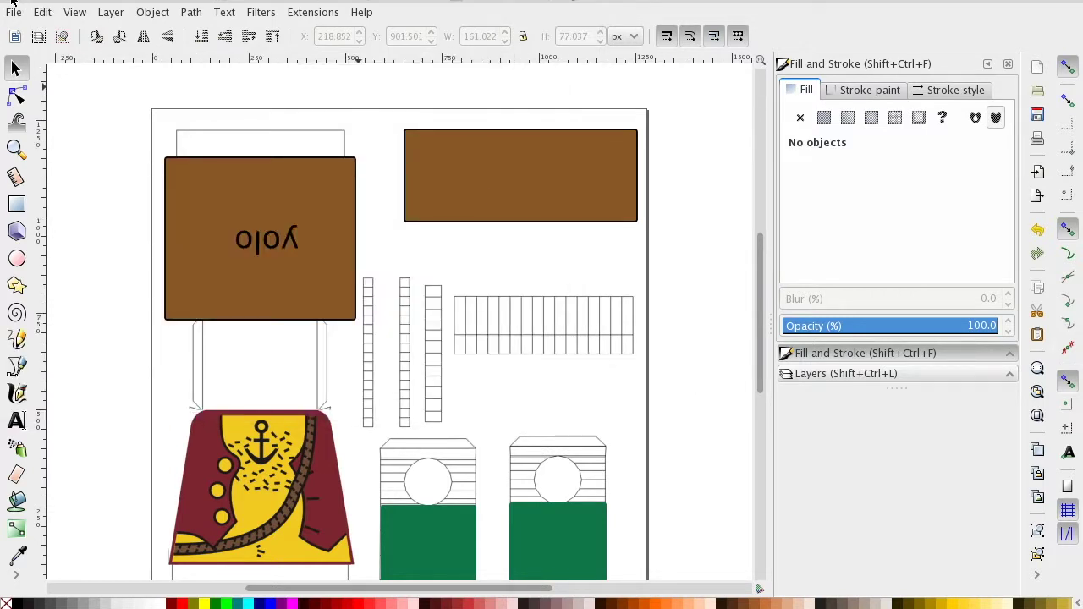
{"action": "key", "text": "ctrl+w"}
{"action": "left_click", "coordinate": [427, 383]}
{"action": "key", "text": "ctrl+super+Up"}
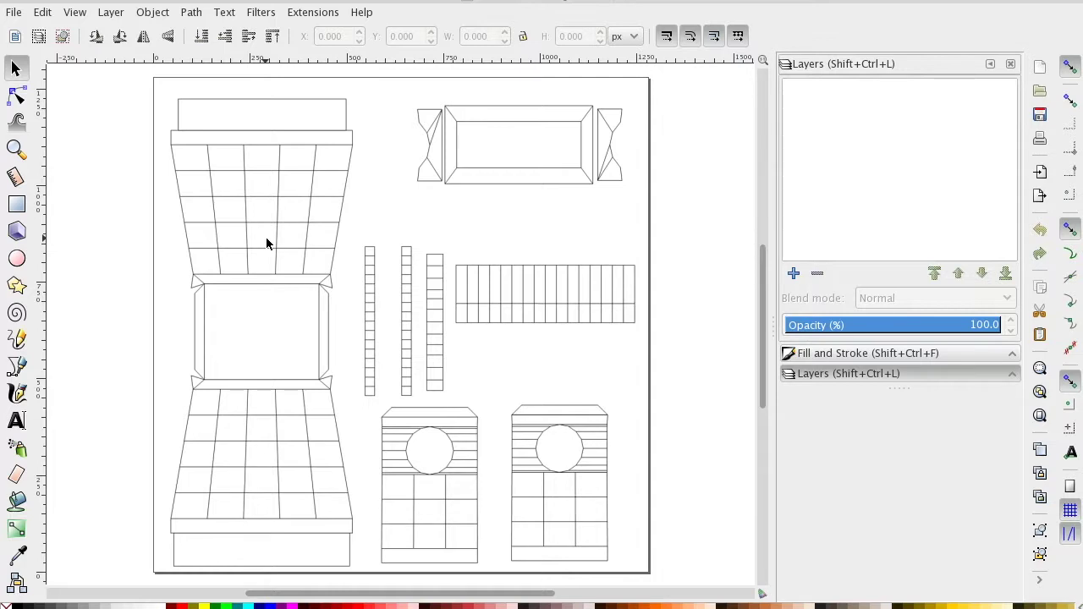
Import the torsodecal.png image into the UV layout document.
{"action": "left_click", "coordinate": [13, 12]}
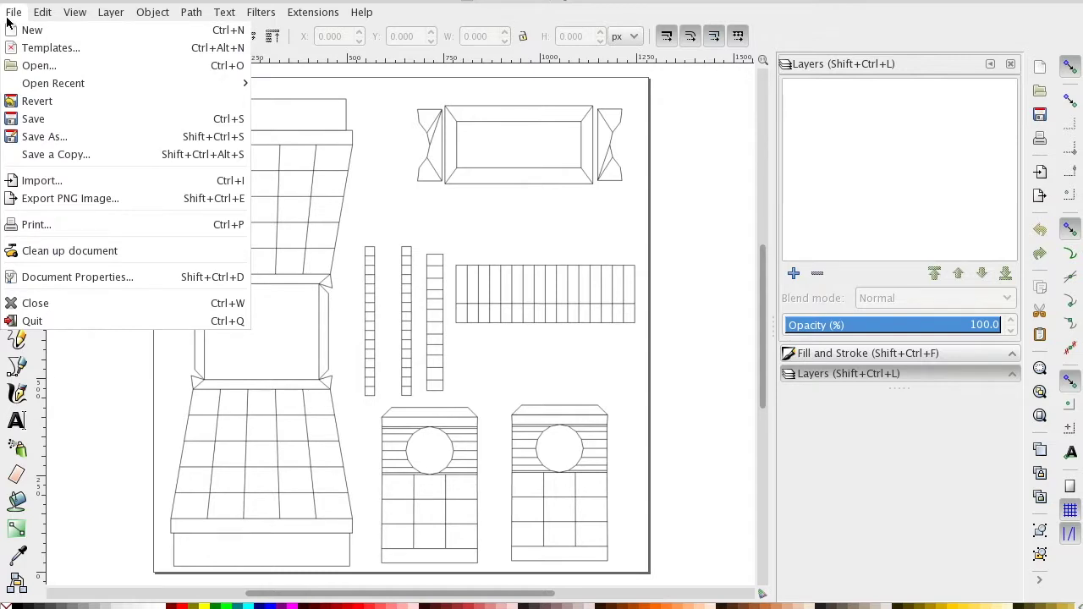
{"action": "left_click", "coordinate": [75, 181]}
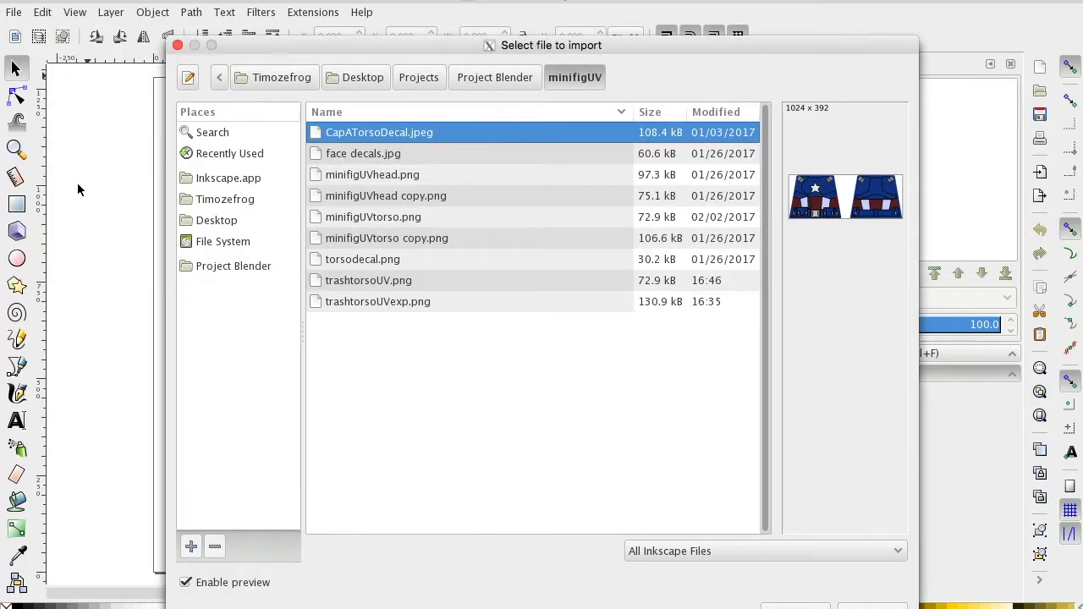
{"action": "left_click", "coordinate": [378, 259]}
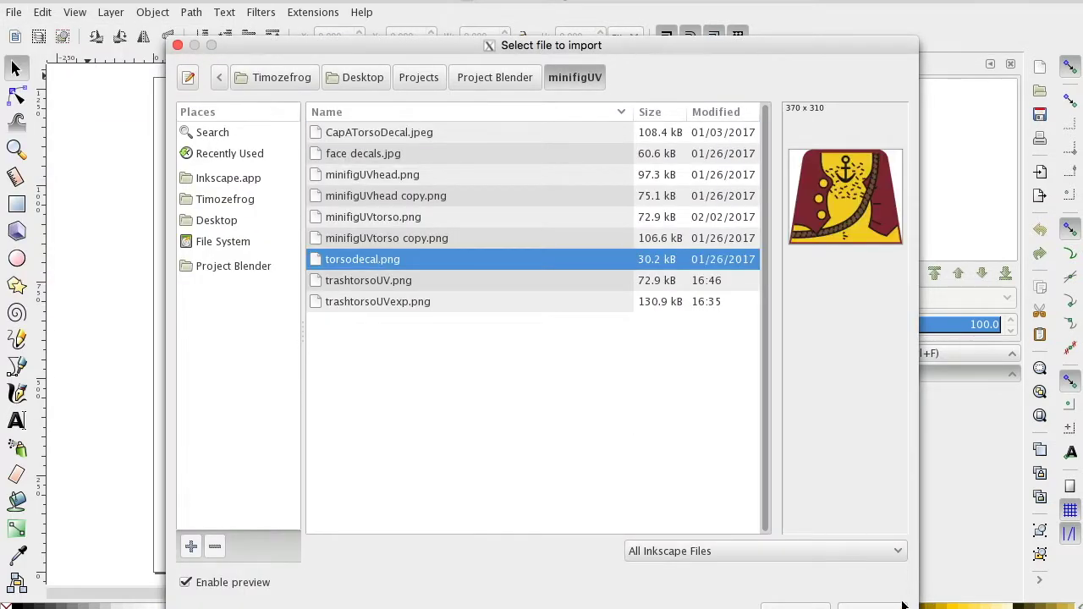
{"action": "left_click", "coordinate": [863, 607]}
{"action": "left_click", "coordinate": [626, 436]}
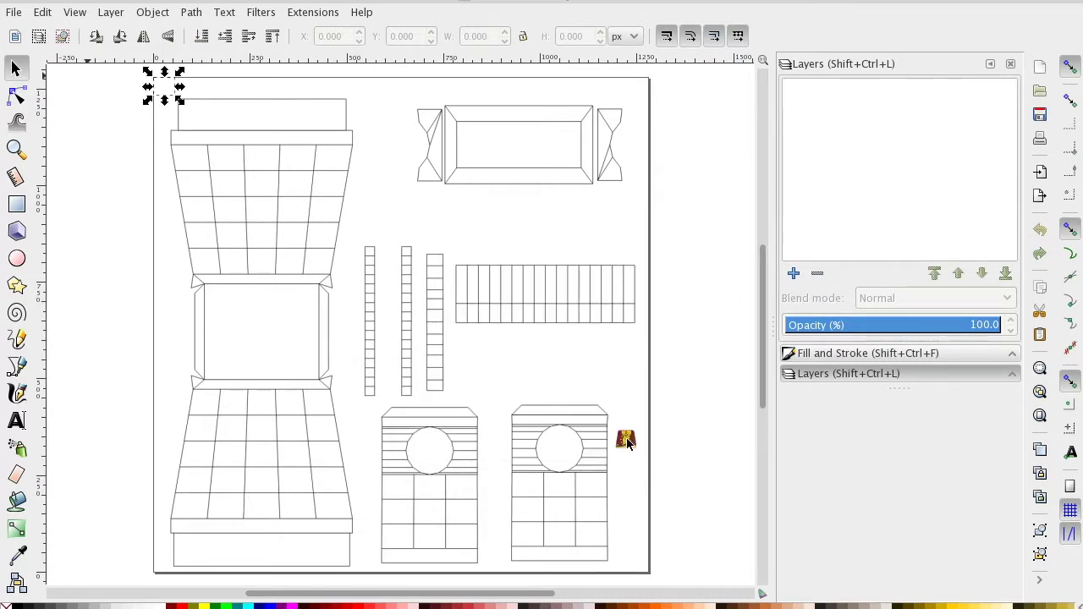
Enlarge the torso decal to about 508 by 366 px and place it over the lower tapered torso panel, at about X 20, Y 134.
{"action": "left_click_drag", "start_coordinate": [623, 438], "coordinate": [373, 526]}
{"action": "left_click_drag", "start_coordinate": [184, 449], "coordinate": [168, 443]}
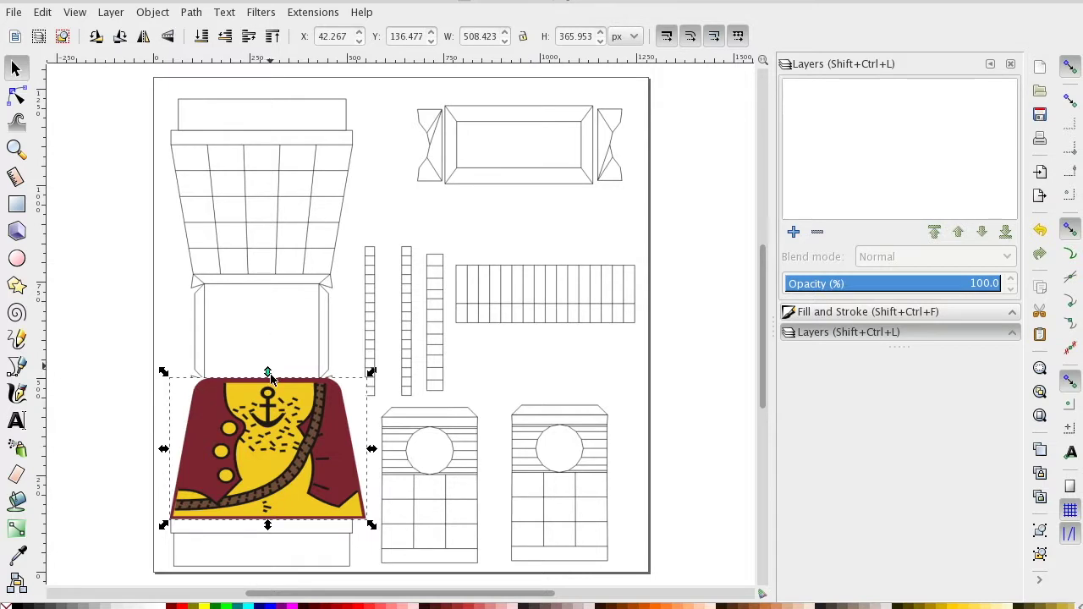
{"action": "left_click_drag", "start_coordinate": [287, 468], "coordinate": [282, 472]}
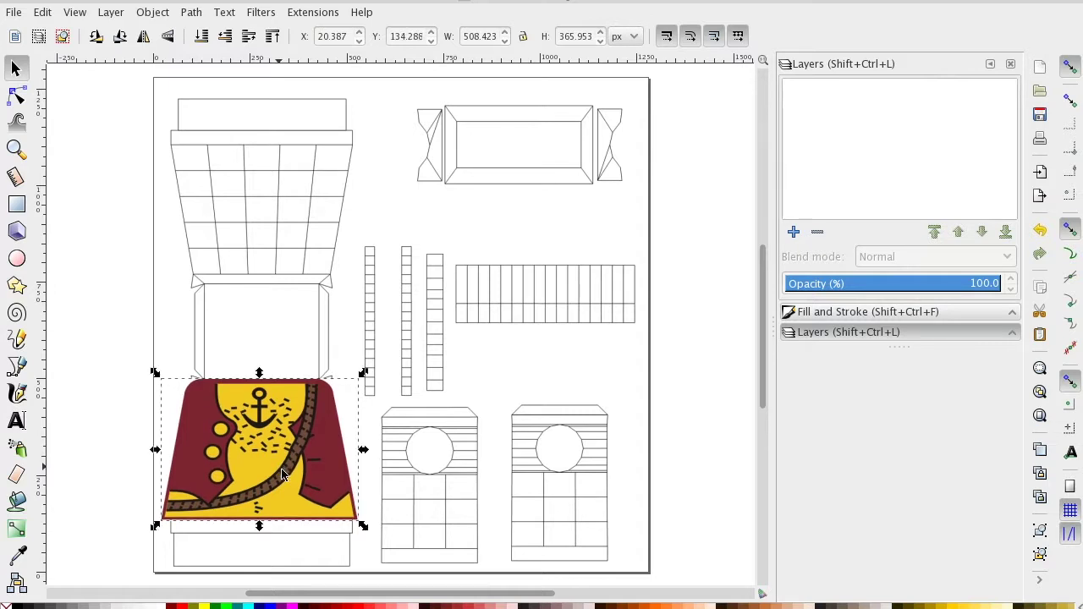
Resize the torso decal to about 487 by 403 px at X 40, Y 97 to fit the lower tapered torso panel.
{"action": "left_click_drag", "start_coordinate": [259, 526], "coordinate": [258, 541]}
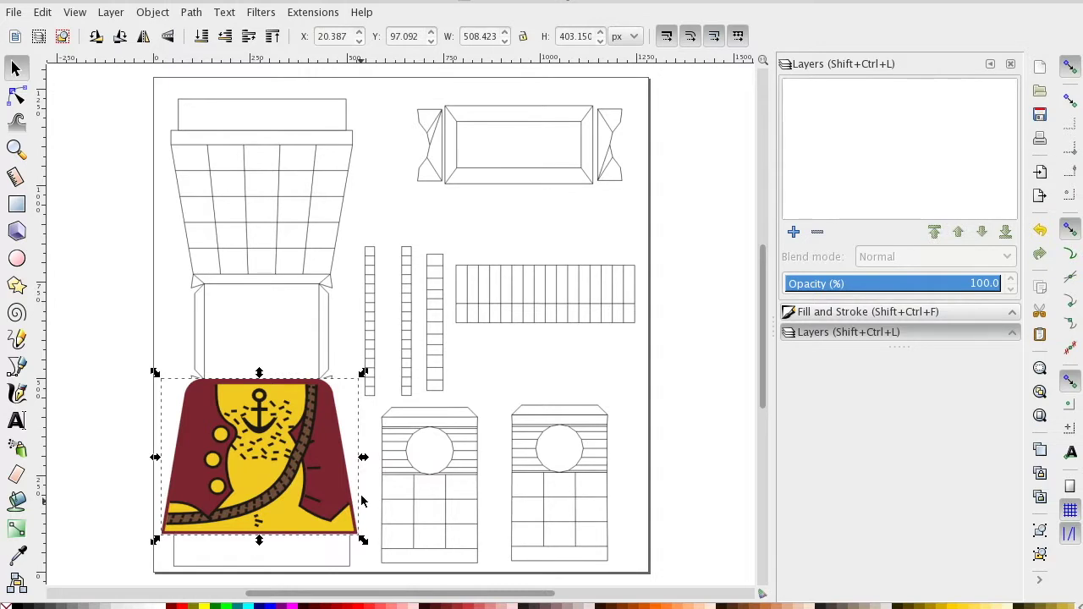
{"action": "mouse_move", "coordinate": [364, 457]}
{"action": "left_mouse_down"}
{"action": "mouse_move", "coordinate": [346, 460]}
{"action": "mouse_move", "coordinate": [364, 459]}
{"action": "left_mouse_up"}
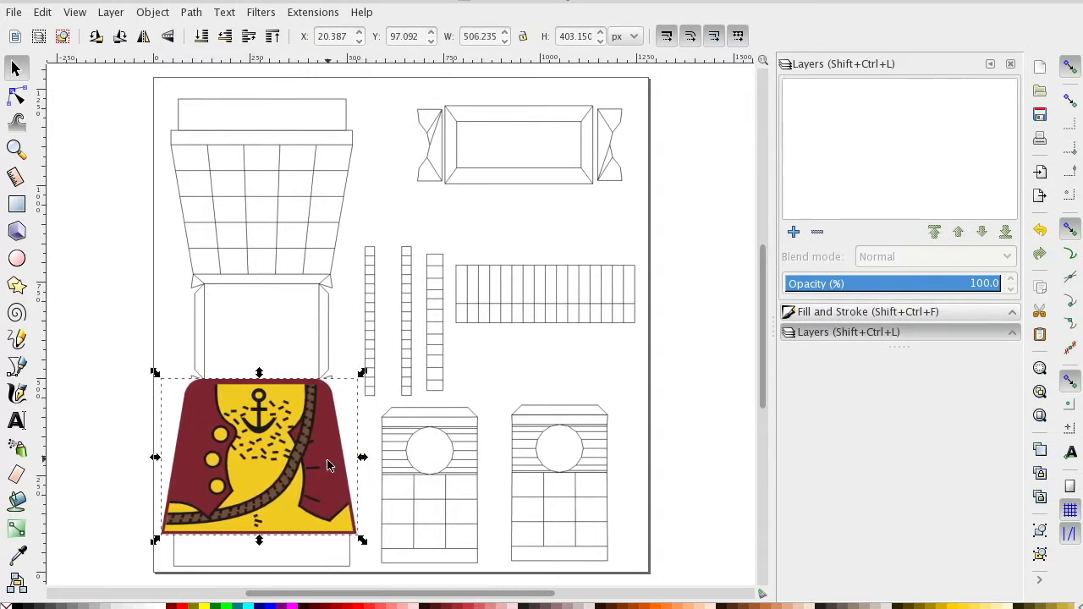
{"action": "mouse_move", "coordinate": [155, 457]}
{"action": "left_mouse_down"}
{"action": "mouse_move", "coordinate": [172, 454]}
{"action": "mouse_move", "coordinate": [162, 459]}
{"action": "left_mouse_up"}
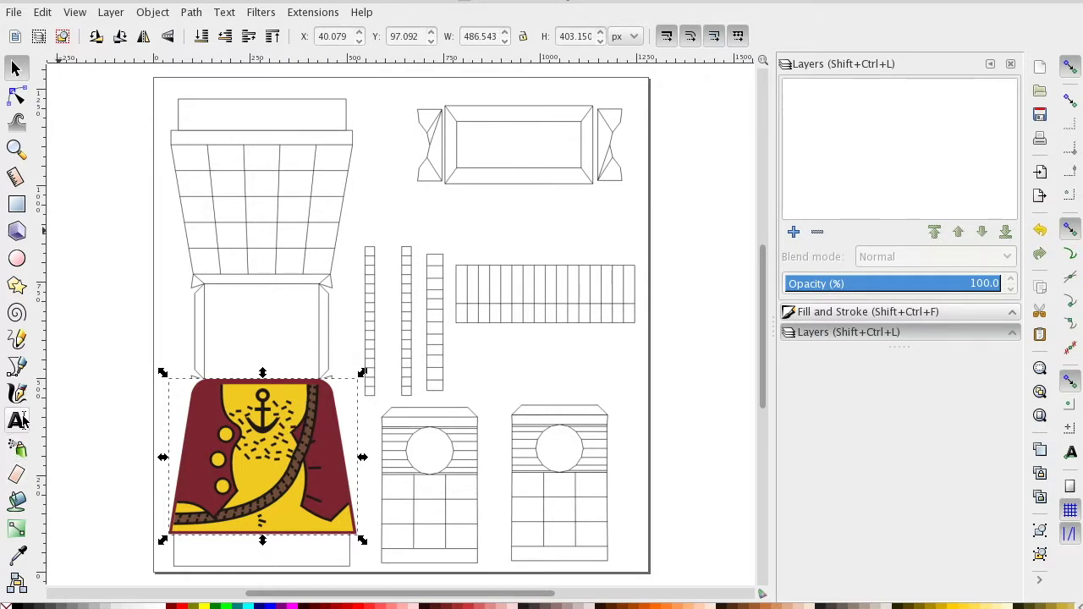
Draw a filled rectangle about 298 by 438 px over the rightmost arm panel of the UV layout.
{"action": "left_click", "coordinate": [17, 205]}
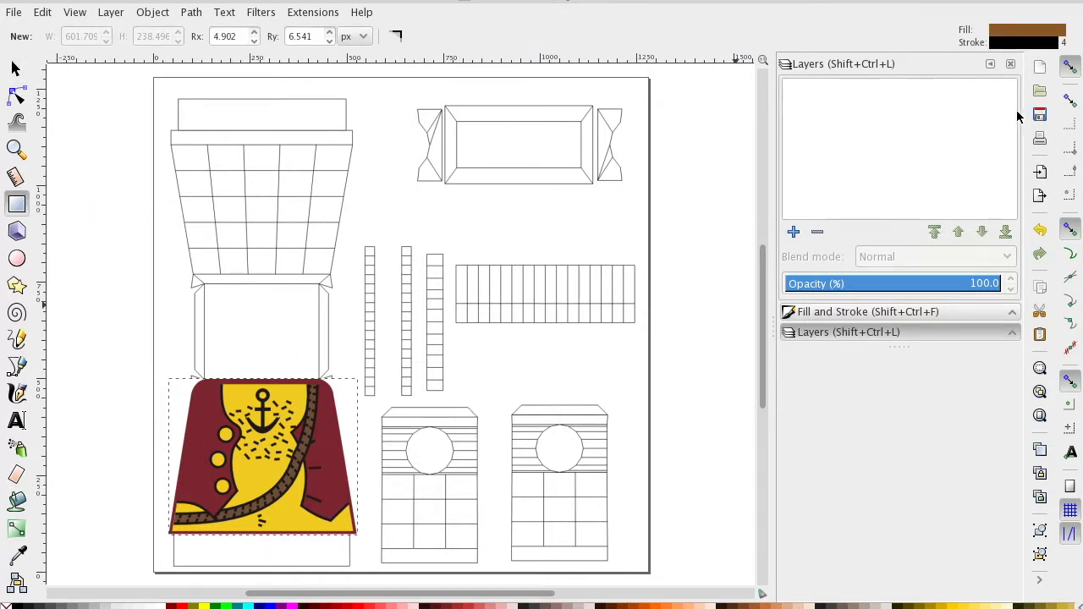
{"action": "left_click_drag", "start_coordinate": [1013, 27], "coordinate": [586, 467]}
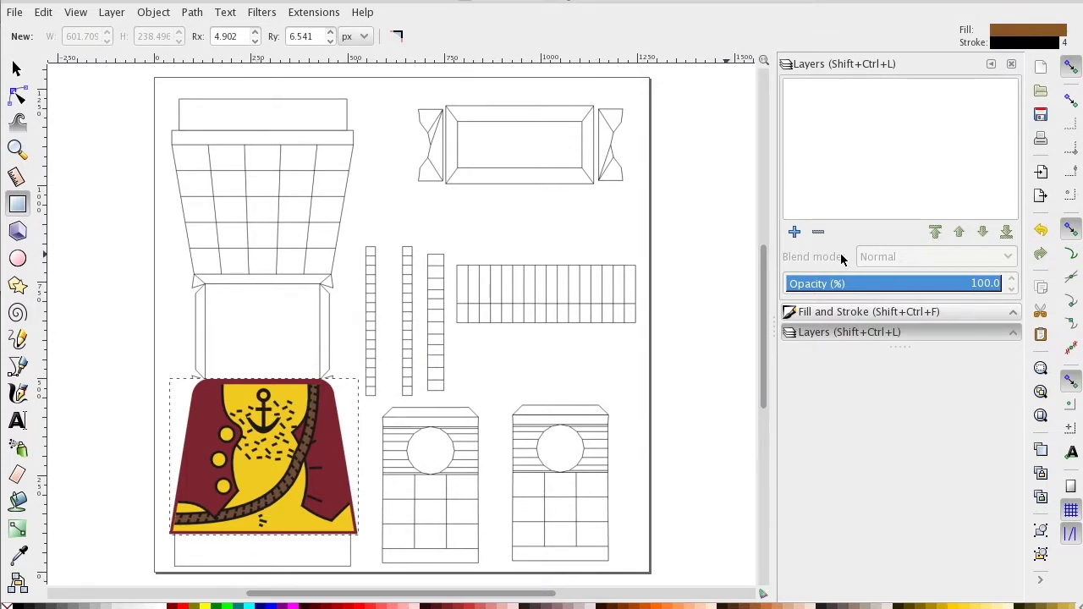
{"action": "left_click_drag", "start_coordinate": [505, 398], "coordinate": [513, 433]}
{"action": "left_click_drag", "start_coordinate": [535, 474], "coordinate": [621, 569]}
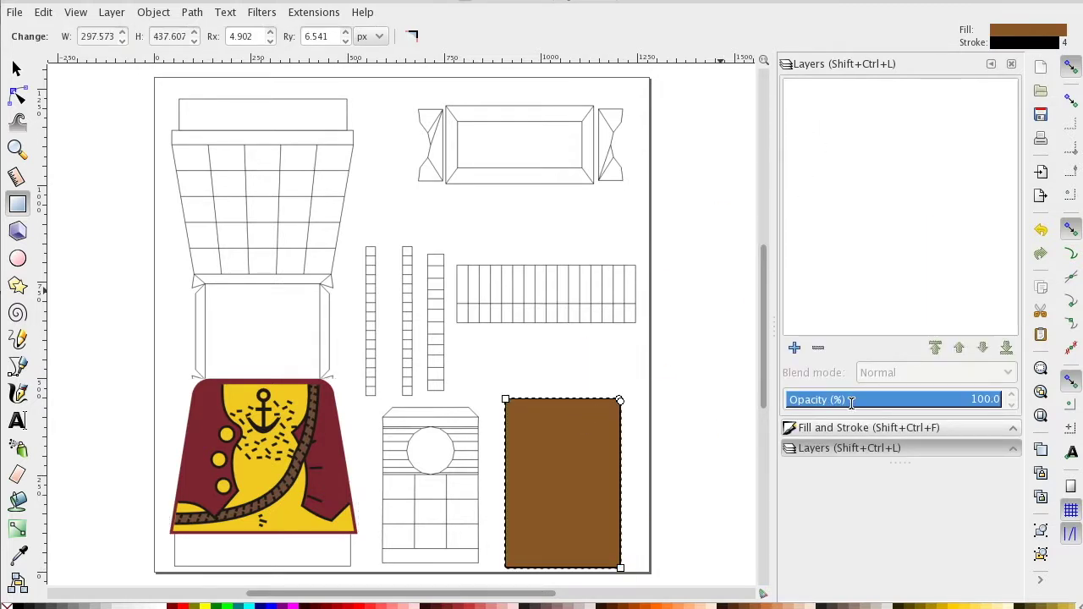
Remove the outline from the rectangle covering the rightmost arm panel.
{"action": "key", "text": "ctrl+shift+f"}
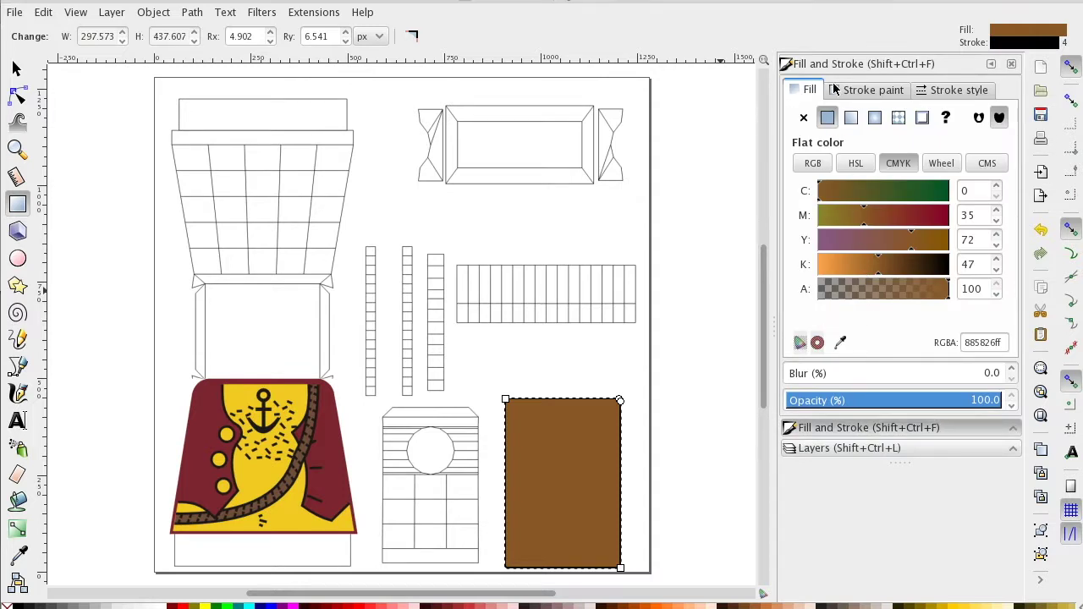
{"action": "left_click", "coordinate": [843, 91]}
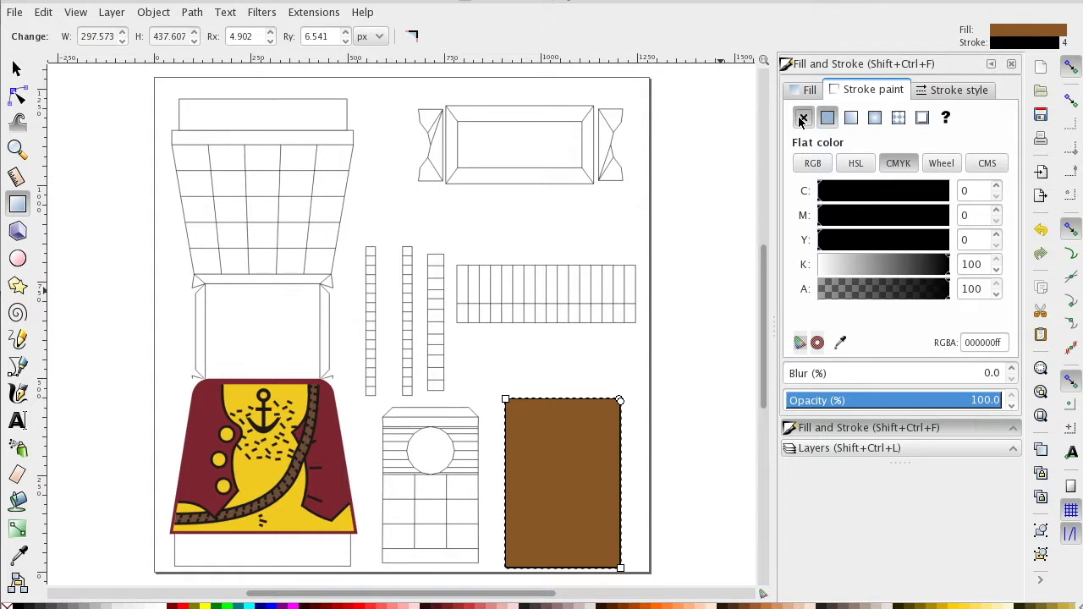
{"action": "left_click", "coordinate": [803, 117]}
Set the arm panel rectangle's fill to a light brown, b07846ff.
{"action": "left_click", "coordinate": [801, 91]}
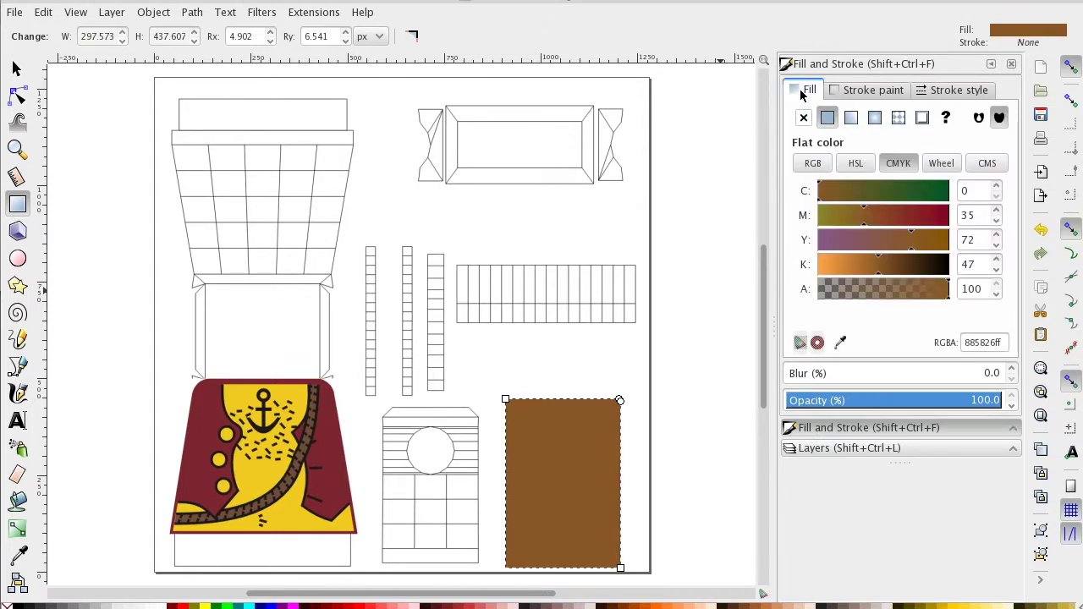
{"action": "mouse_move", "coordinate": [905, 200]}
{"action": "left_mouse_down"}
{"action": "mouse_move", "coordinate": [869, 201]}
{"action": "mouse_move", "coordinate": [892, 199]}
{"action": "left_mouse_up"}
{"action": "left_click_drag", "start_coordinate": [899, 268], "coordinate": [876, 269]}
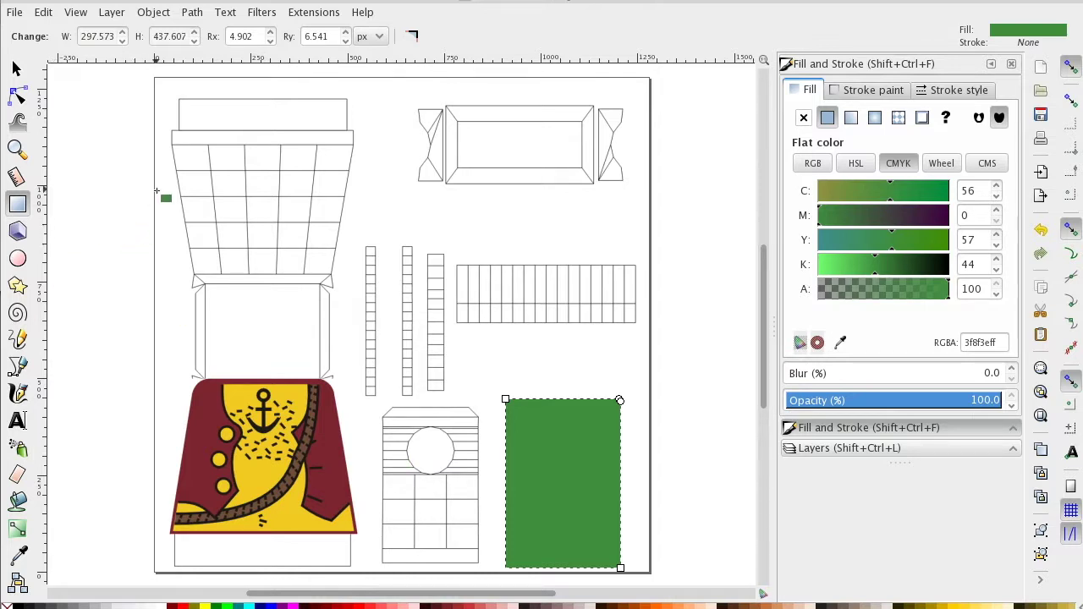
{"action": "left_click", "coordinate": [934, 217]}
{"action": "left_click_drag", "start_coordinate": [934, 221], "coordinate": [858, 265]}
Draw a light brown rectangle over the upper tapered torso panel and adjust its corners to about 479 by 505 px.
{"action": "left_click_drag", "start_coordinate": [167, 102], "coordinate": [353, 283]}
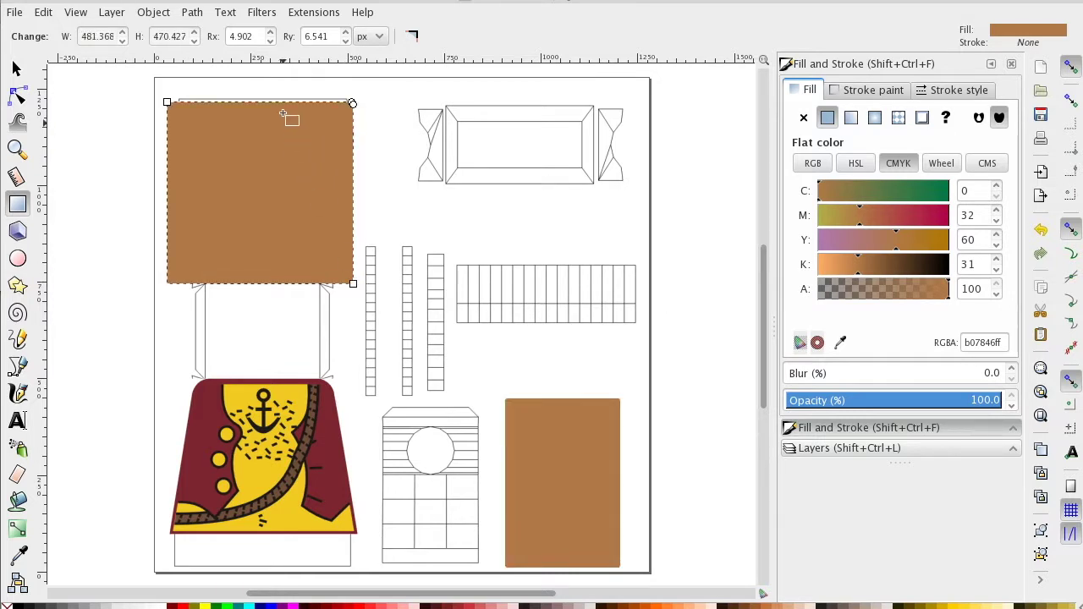
{"action": "left_click_drag", "start_coordinate": [167, 102], "coordinate": [168, 93]}
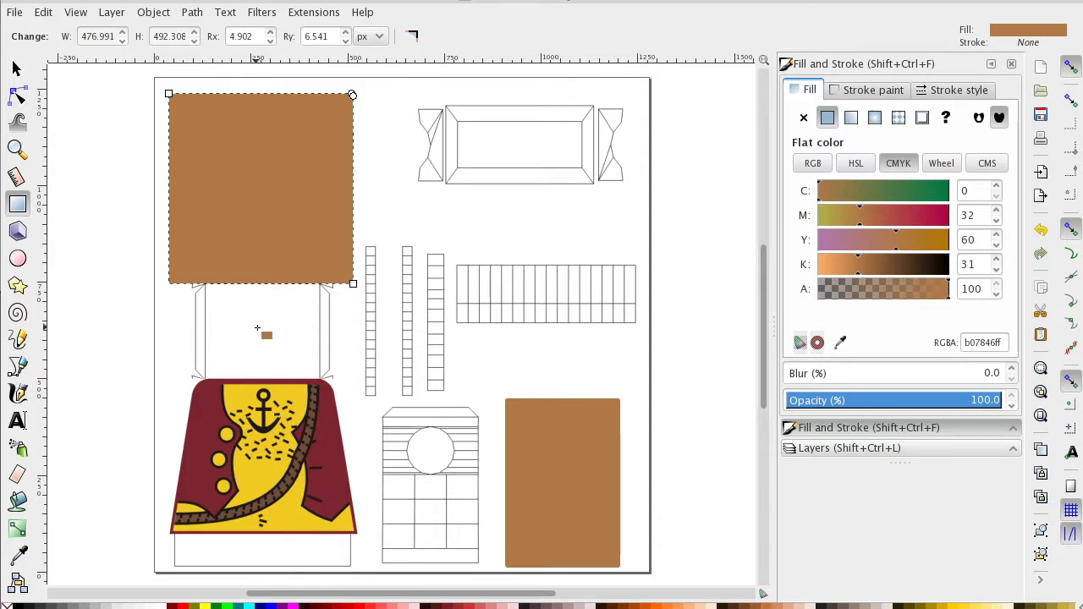
{"action": "left_click_drag", "start_coordinate": [353, 283], "coordinate": [354, 289]}
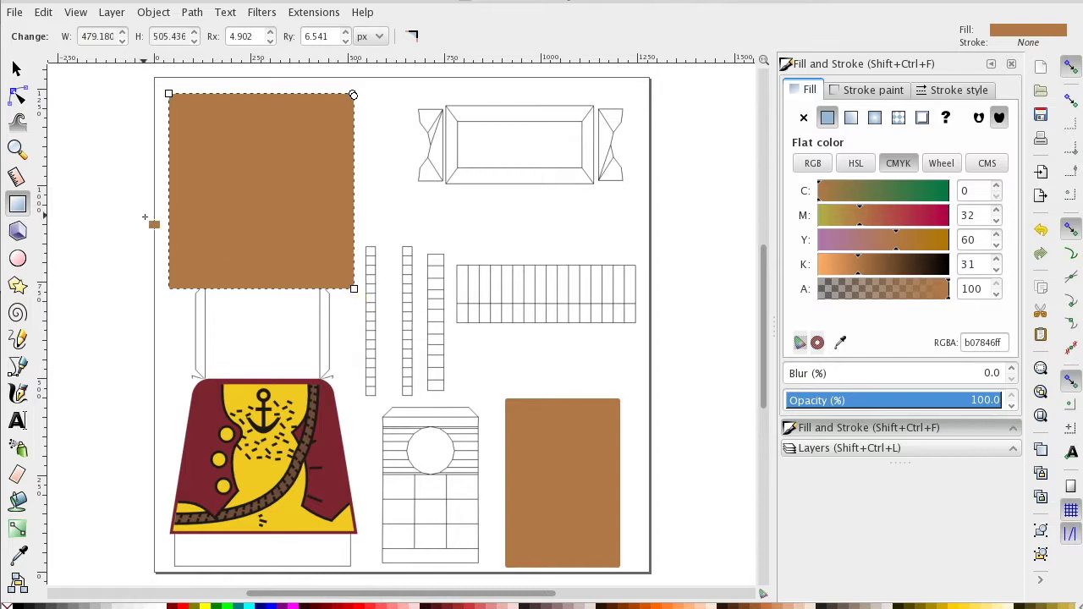
Draw freehand pencil lines across the lower cells of the uncovered arm panel and set their stroke's cyan to 56.
{"action": "left_click", "coordinate": [17, 338]}
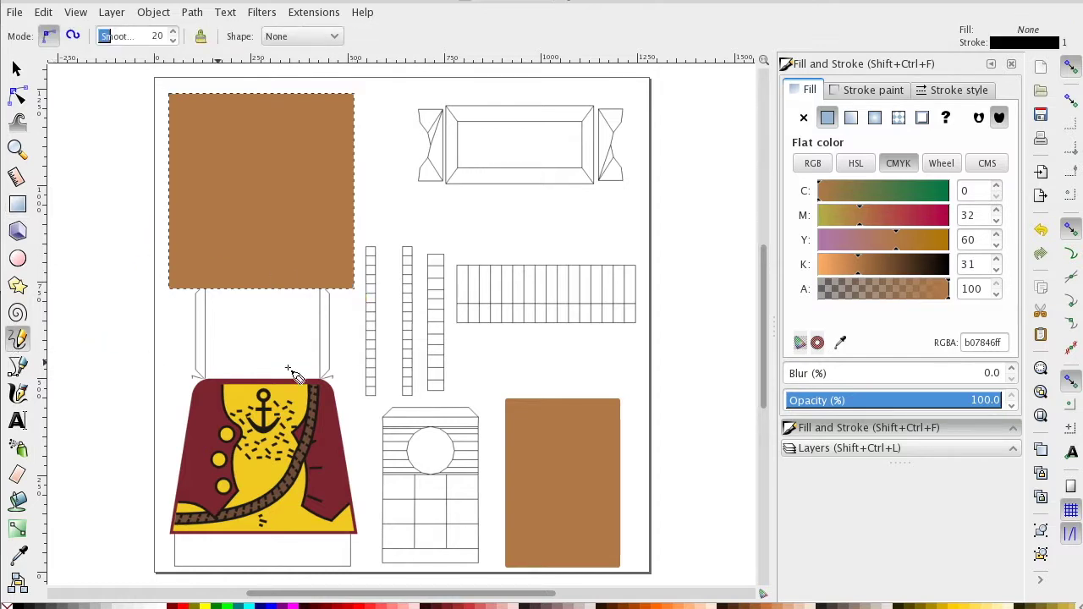
{"action": "left_click", "coordinate": [458, 509]}
{"action": "mouse_move", "coordinate": [432, 512]}
{"action": "left_mouse_down"}
{"action": "mouse_move", "coordinate": [428, 496]}
{"action": "mouse_move", "coordinate": [460, 500]}
{"action": "mouse_move", "coordinate": [441, 491]}
{"action": "left_mouse_up"}
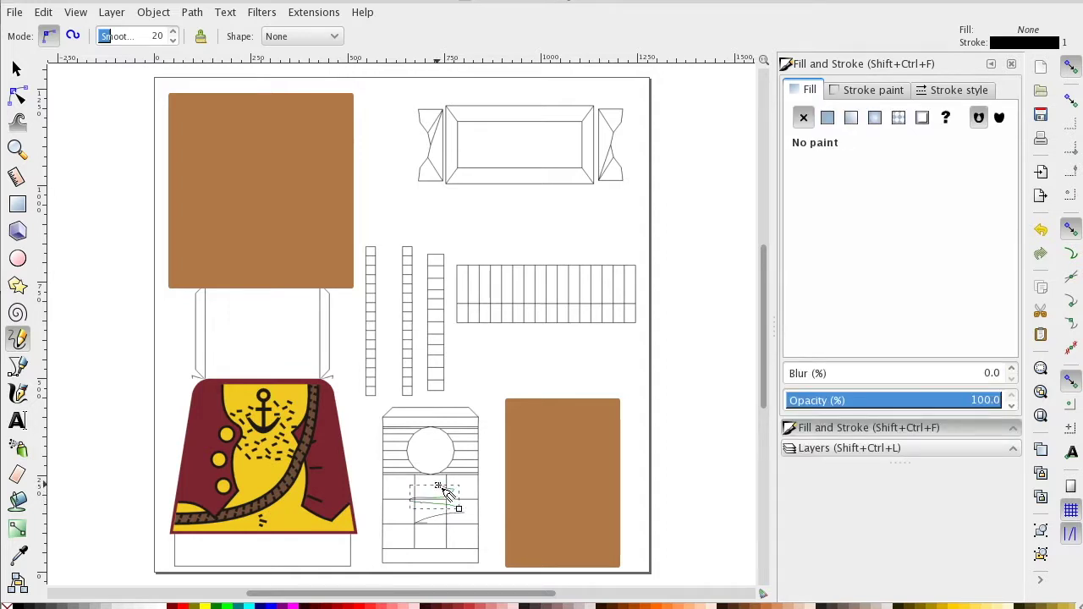
{"action": "left_click", "coordinate": [876, 92]}
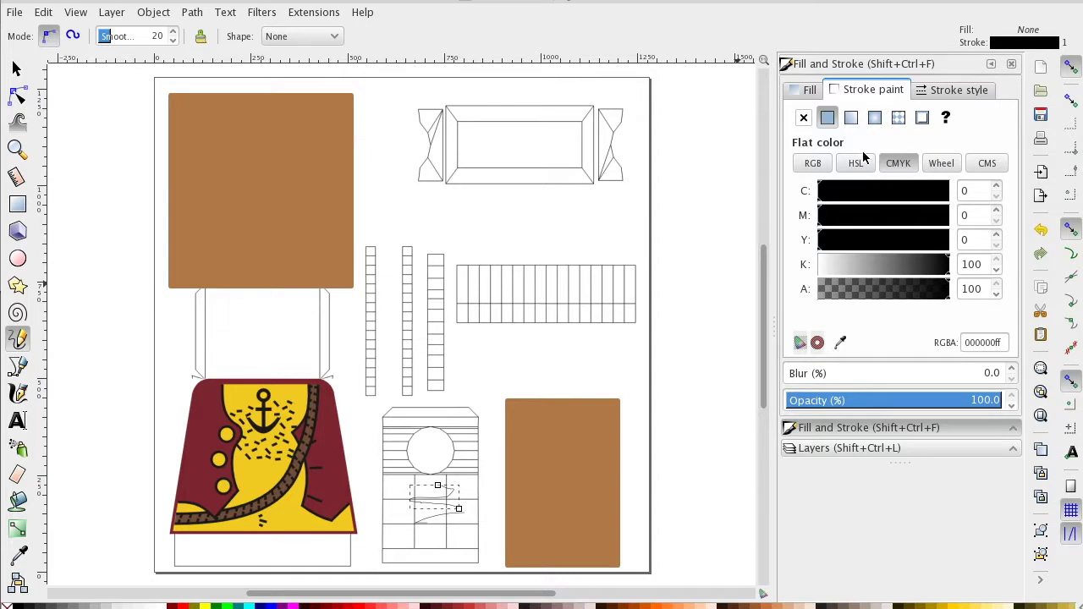
{"action": "left_click_drag", "start_coordinate": [855, 201], "coordinate": [890, 194]}
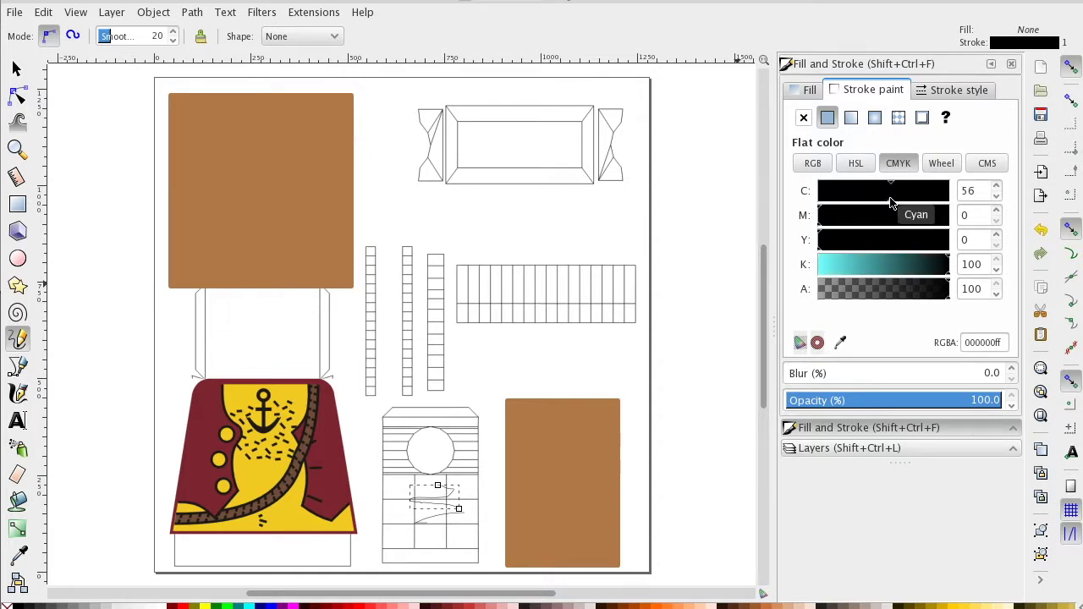
Bucket-fill the uncovered arm panel's upper-left grid cell in light brown, remove its outline, and fill the middle-right cell without an outline.
{"action": "left_click", "coordinate": [17, 501]}
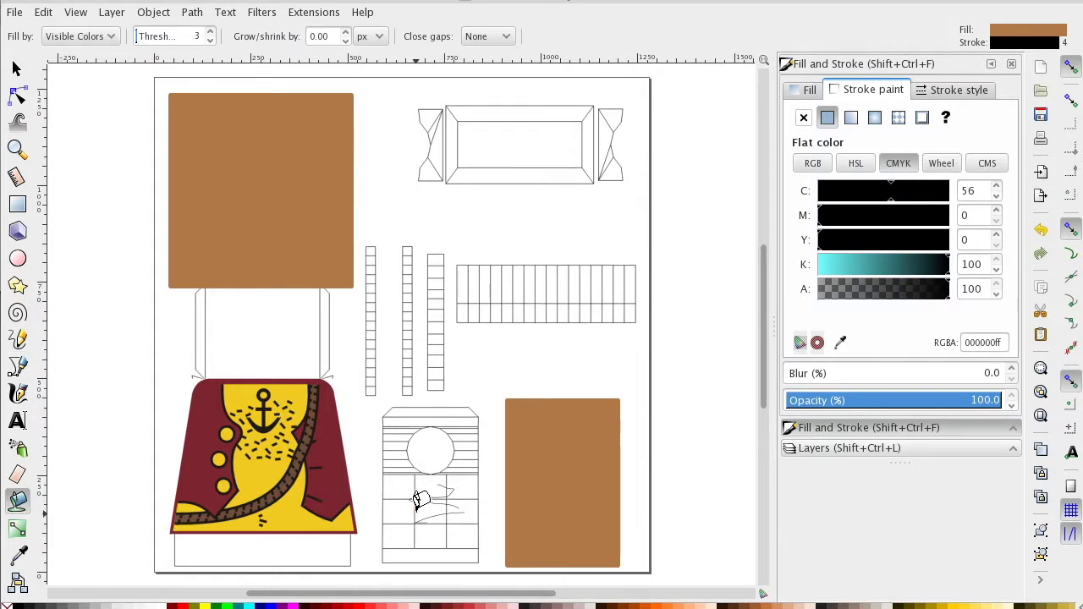
{"action": "left_click", "coordinate": [407, 488]}
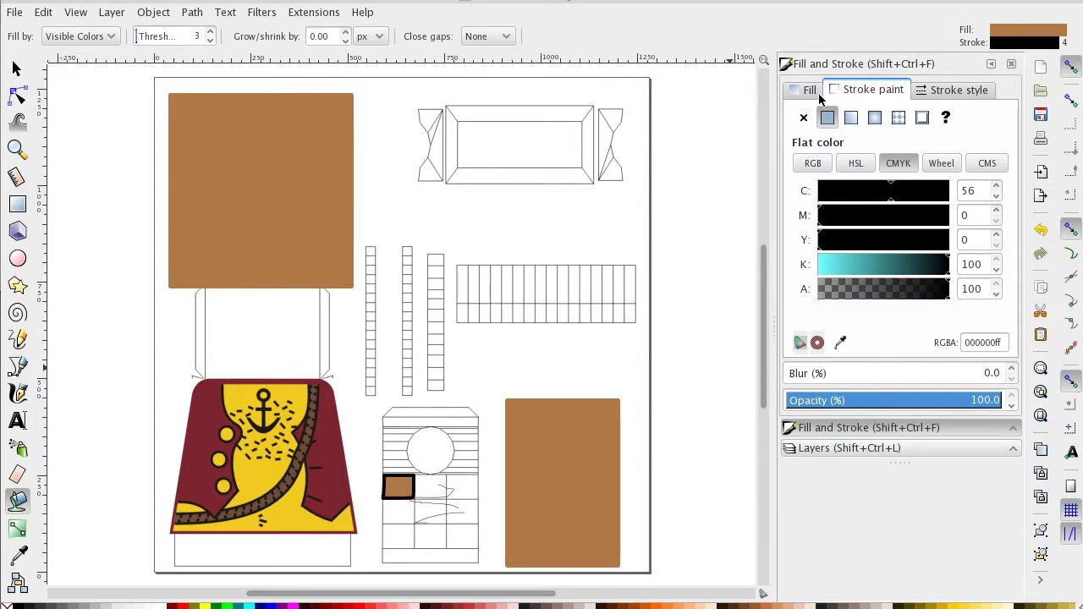
{"action": "left_click", "coordinate": [803, 117]}
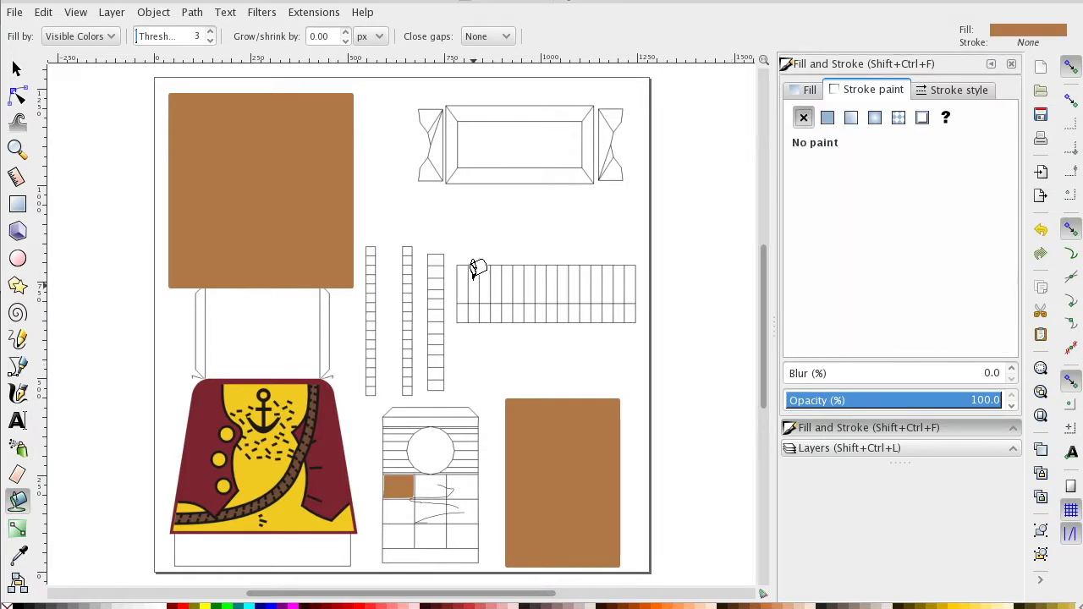
{"action": "left_click", "coordinate": [470, 507]}
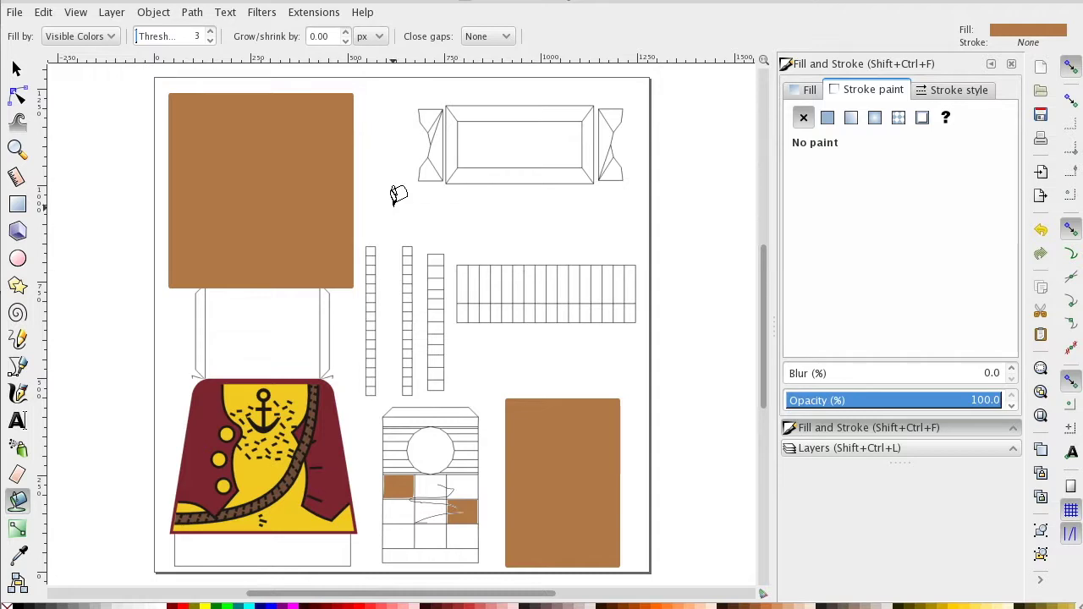
Set the bucket fill to close small gaps and fill the arm panel's upper-right grid cell in light brown.
{"action": "left_click", "coordinate": [811, 97]}
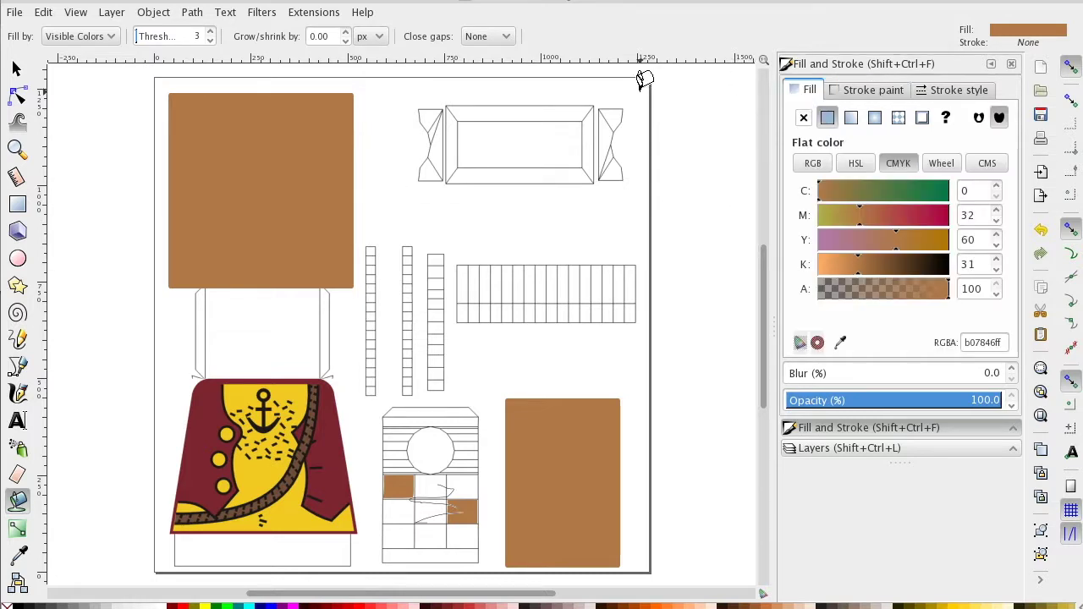
{"action": "left_click", "coordinate": [510, 38]}
{"action": "left_click", "coordinate": [515, 40]}
{"action": "left_click", "coordinate": [513, 38]}
{"action": "left_click", "coordinate": [514, 56]}
{"action": "left_click", "coordinate": [466, 482]}
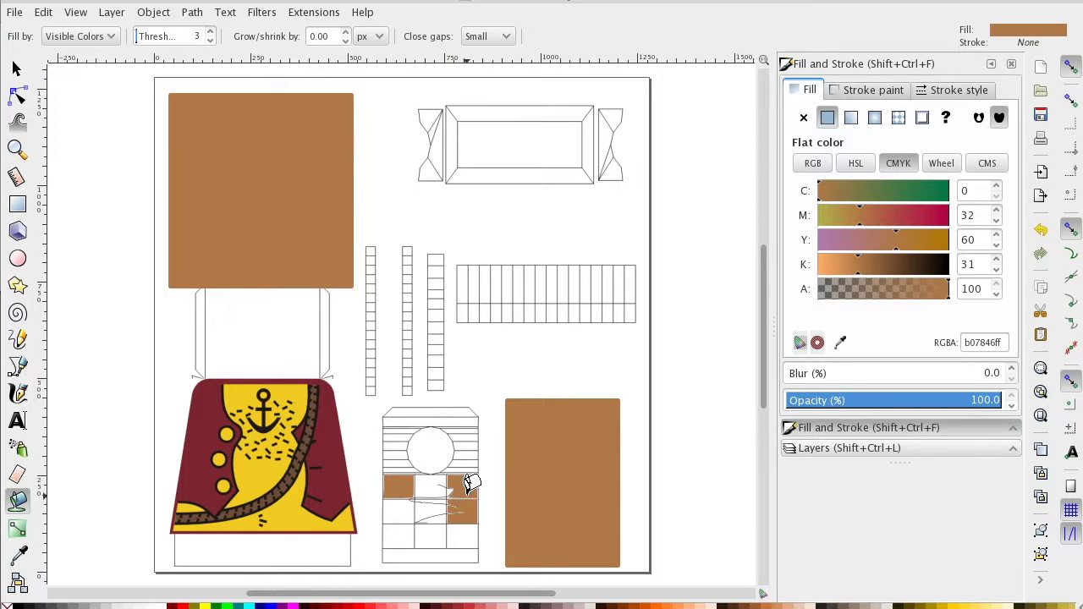
Set the bucket fill to close large gaps and fill the arm panel's middle-left and lower-left grid cells in light brown.
{"action": "left_click", "coordinate": [491, 36]}
{"action": "left_click", "coordinate": [484, 78]}
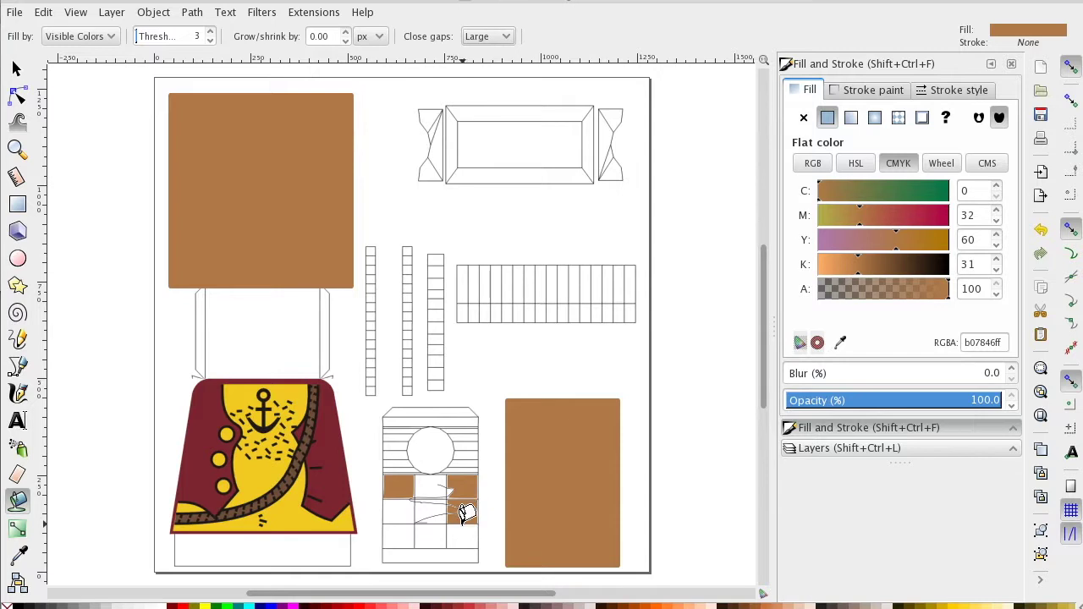
{"action": "left_click", "coordinate": [402, 516]}
{"action": "left_click", "coordinate": [398, 533]}
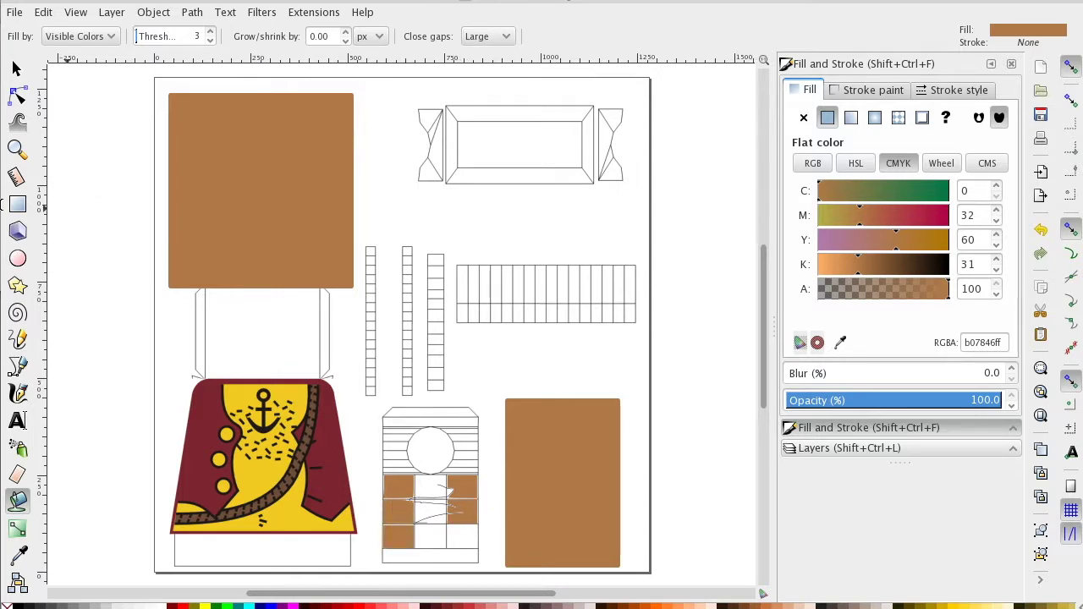
Recolour the lower-left arm cell dark green, 3e7846ff, and draw a star about 212 by 207 px on the upper torso rectangle.
{"action": "left_click", "coordinate": [17, 290]}
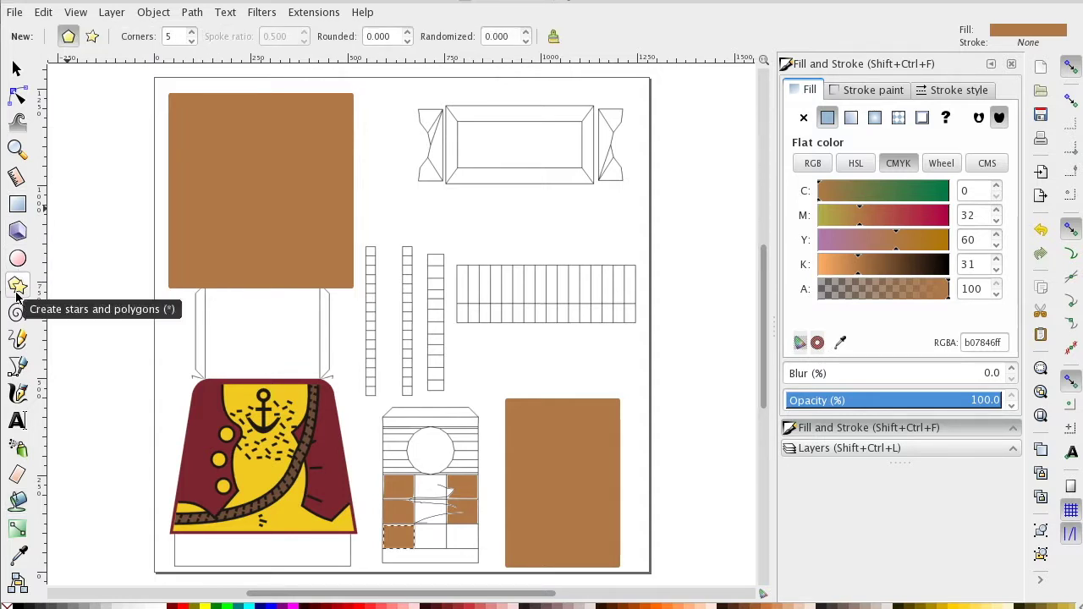
{"action": "left_click", "coordinate": [902, 188]}
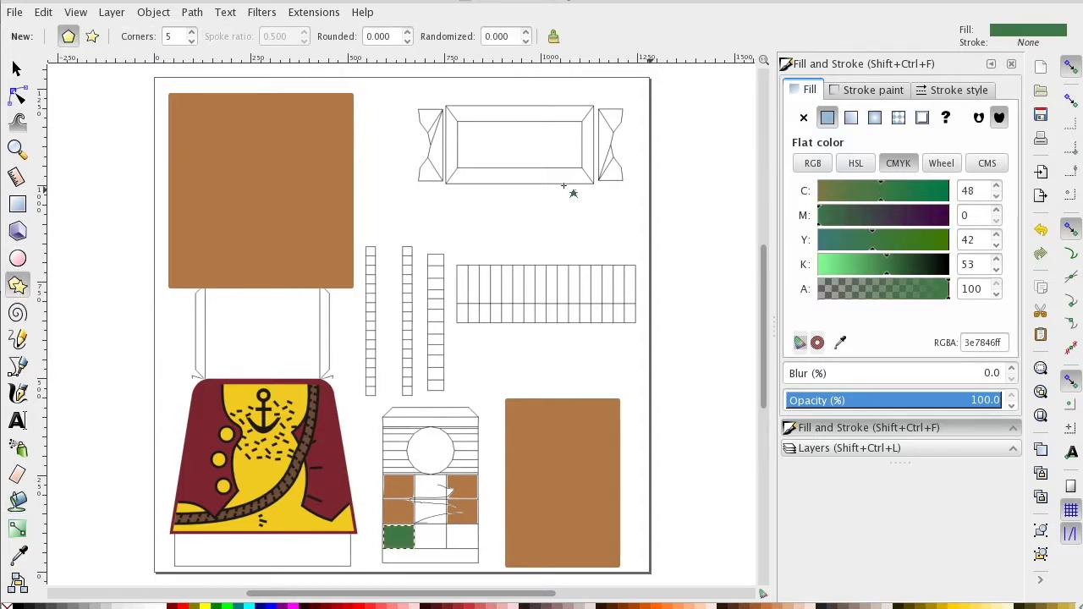
{"action": "left_click_drag", "start_coordinate": [238, 156], "coordinate": [270, 190]}
Move the green star toward the middle of the upper torso rectangle and rotate it so that it points downward.
{"action": "left_click", "coordinate": [17, 68]}
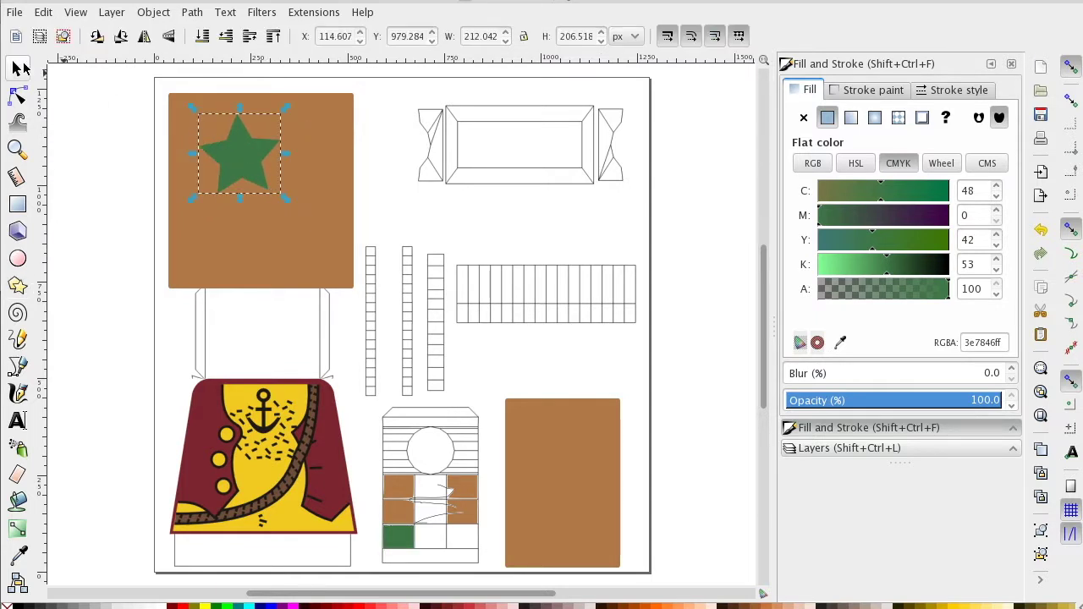
{"action": "left_click_drag", "start_coordinate": [219, 137], "coordinate": [243, 170]}
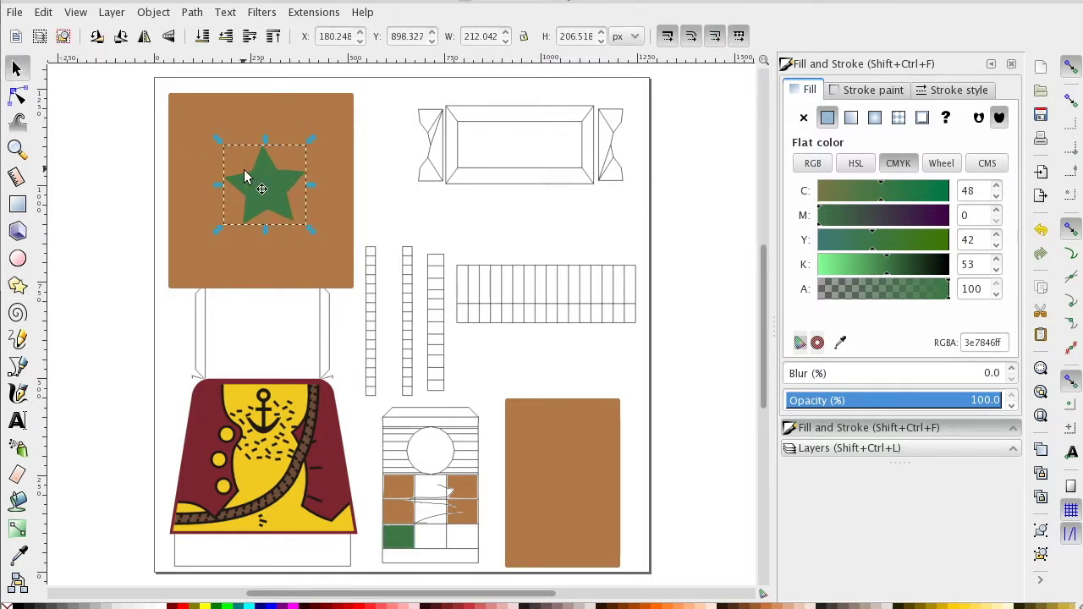
{"action": "left_click", "coordinate": [316, 154]}
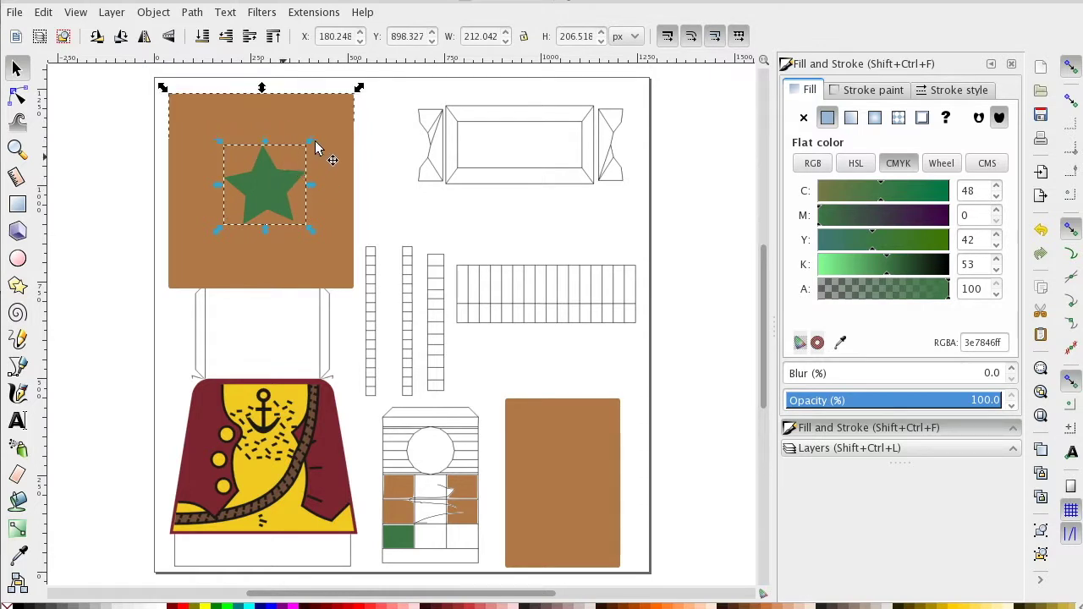
{"action": "left_click", "coordinate": [271, 210]}
{"action": "left_click_drag", "start_coordinate": [308, 144], "coordinate": [292, 191]}
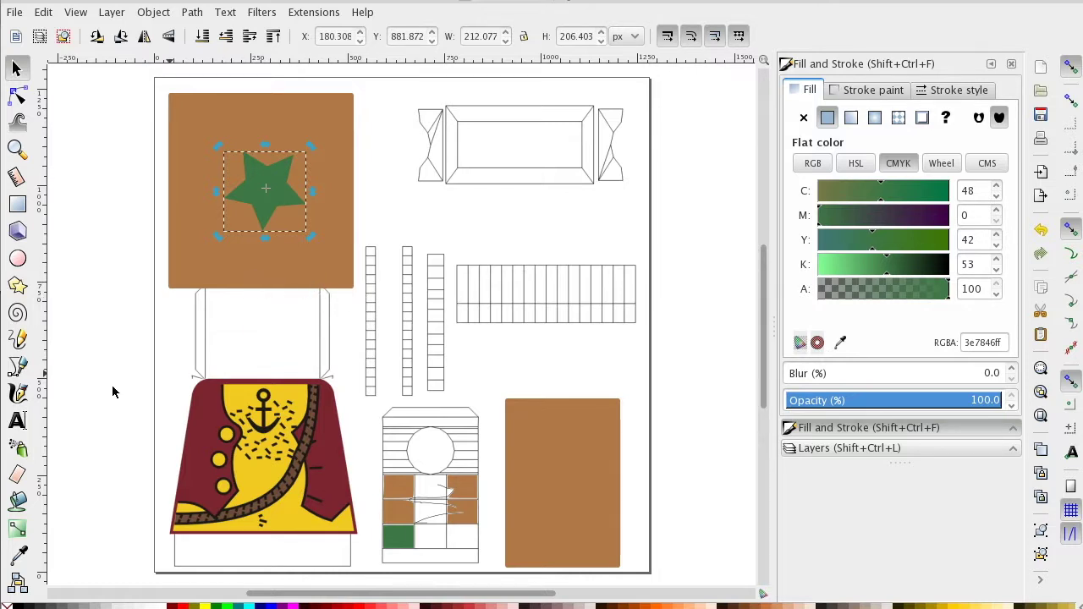
Add the text "YOLO" below the star on the upper torso rectangle and set its font size to 64.
{"action": "left_click", "coordinate": [17, 420]}
{"action": "left_click", "coordinate": [224, 253]}
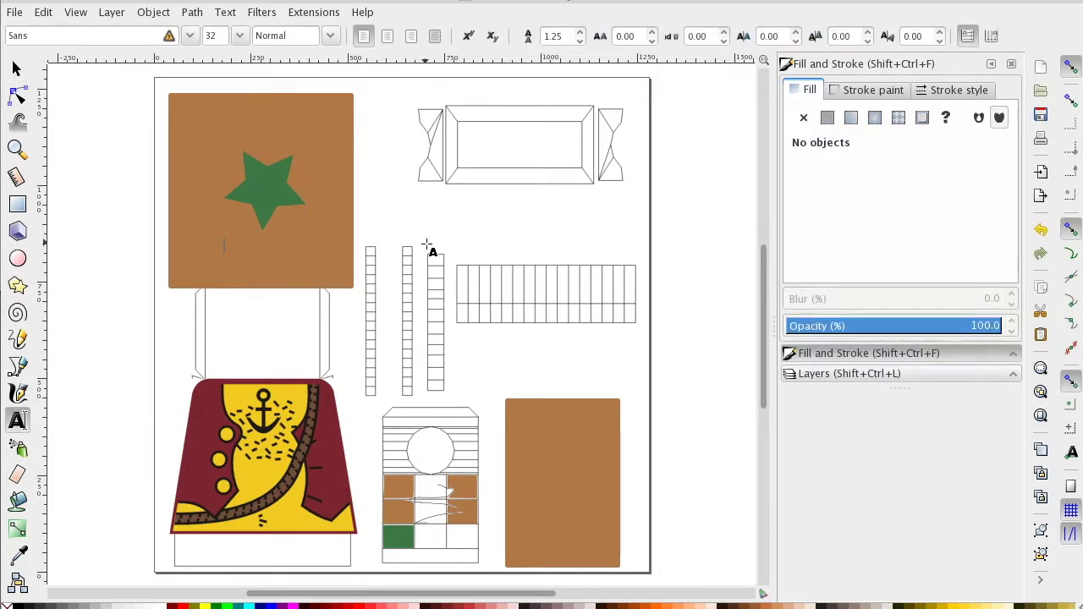
{"action": "type", "text": "YOLO"}
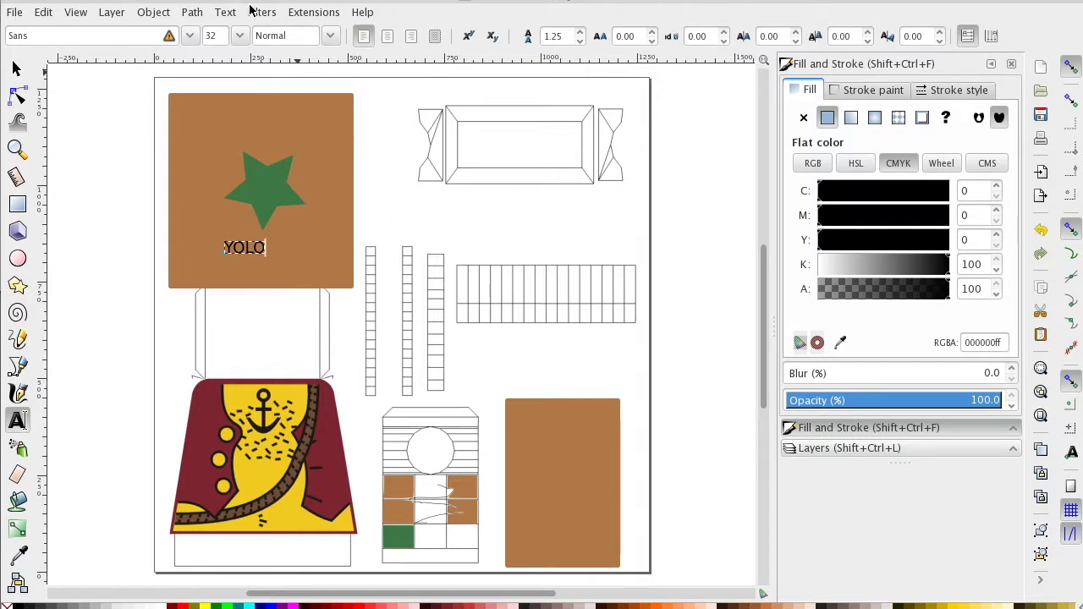
{"action": "left_click", "coordinate": [240, 36]}
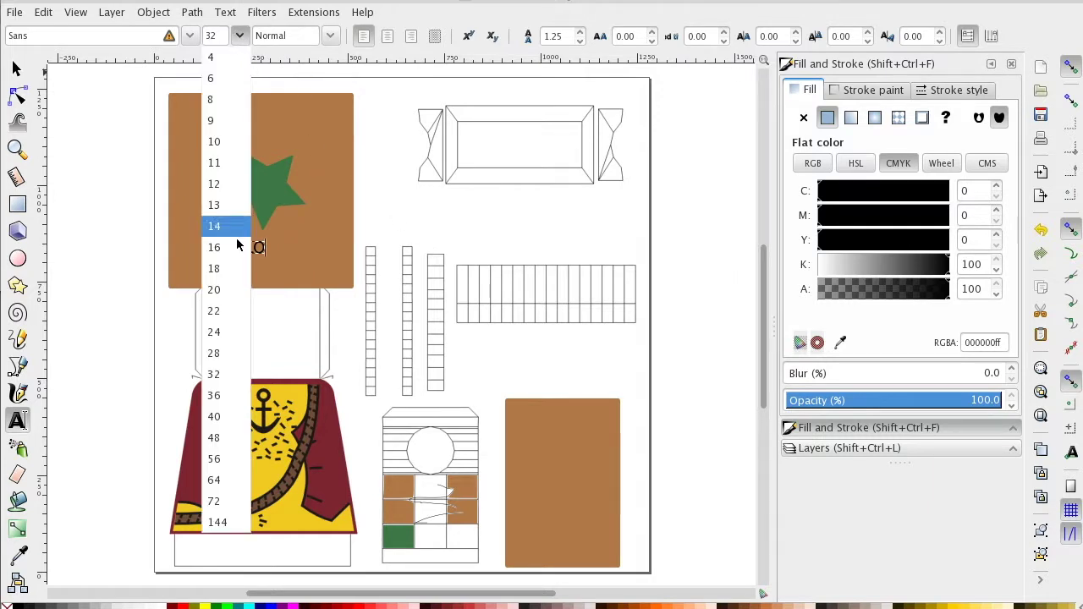
{"action": "left_click", "coordinate": [230, 486]}
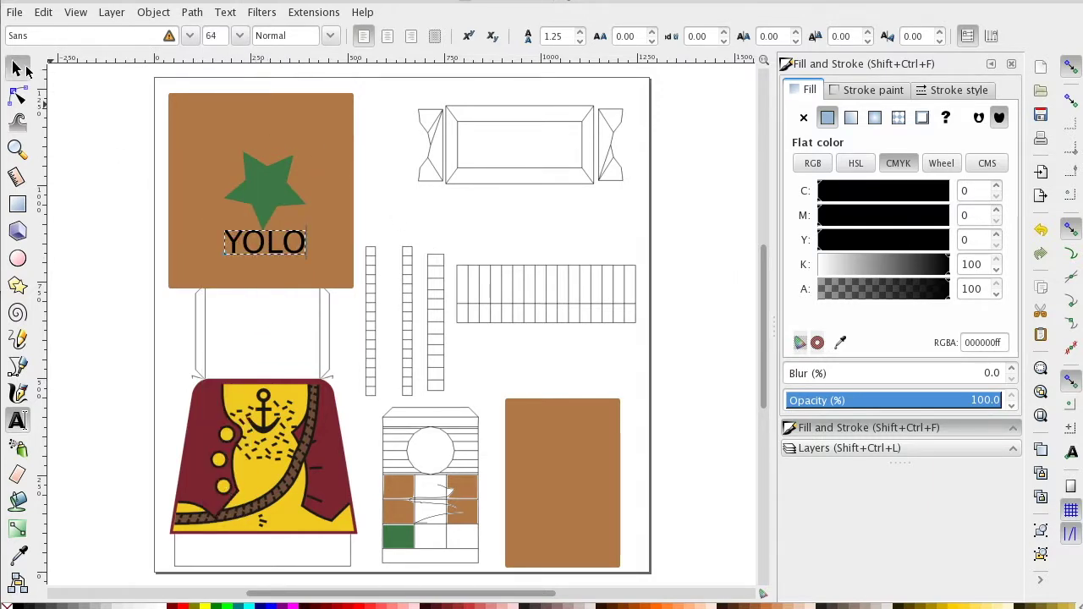
Rotate the "YOLO" text 180 degrees so that it reads upside down below the star.
{"action": "left_click", "coordinate": [19, 69]}
{"action": "left_click_drag", "start_coordinate": [310, 227], "coordinate": [258, 251]}
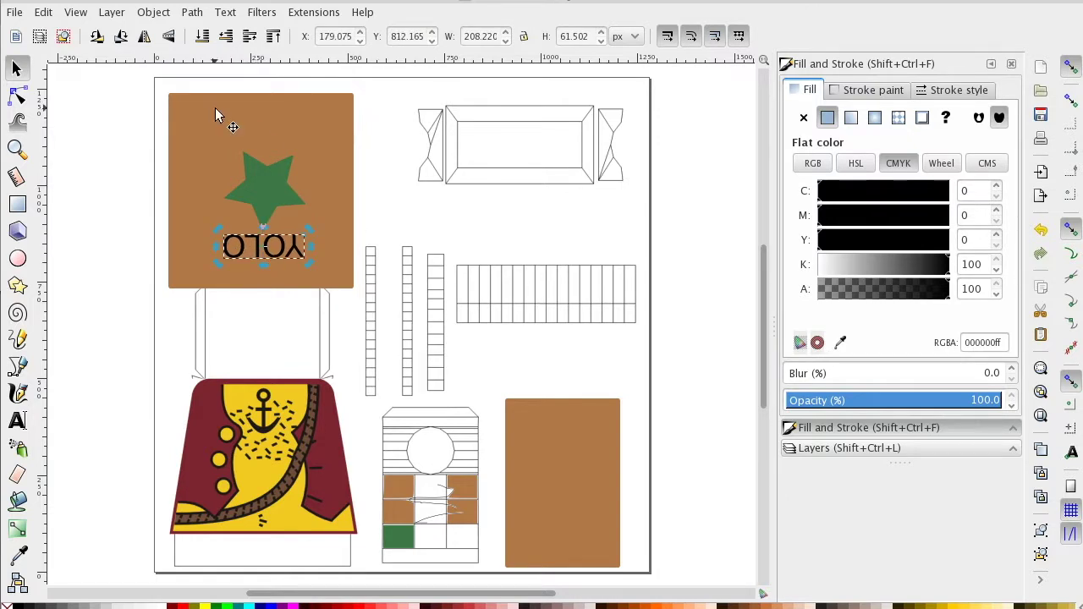
Save the layout as the Cairo PNG file trashtorsoUVexp1.png in the minifigUV folder of Project Blender.
{"action": "left_click", "coordinate": [26, 14]}
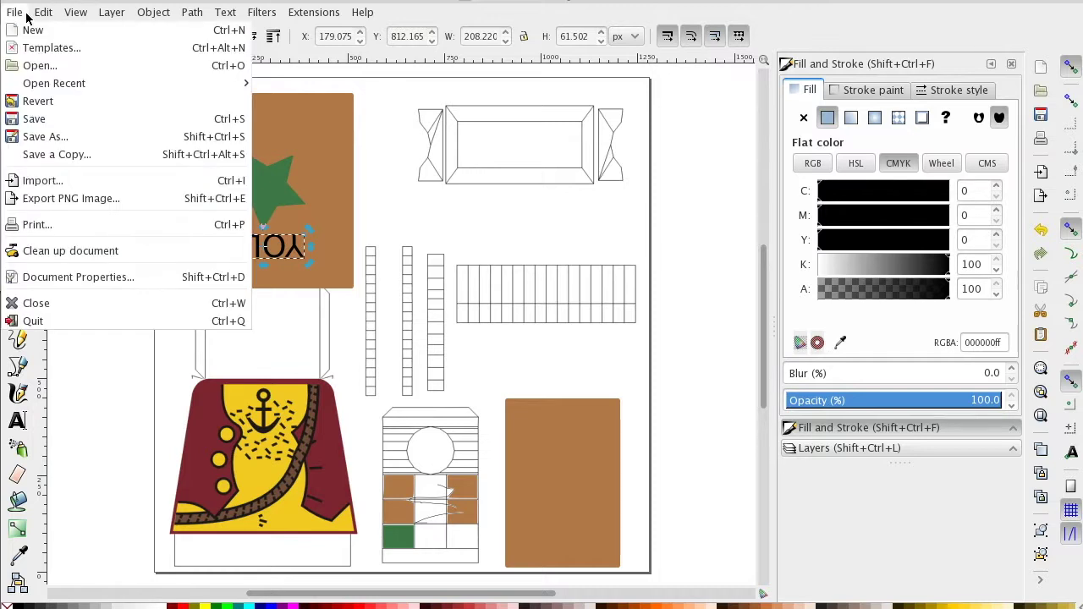
{"action": "left_click", "coordinate": [56, 136]}
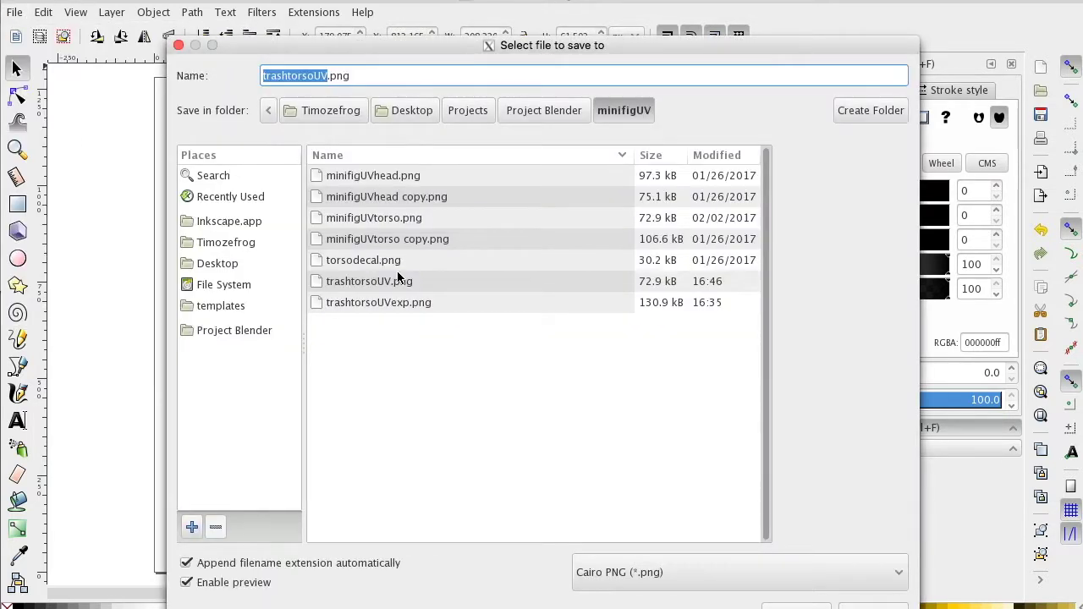
{"action": "left_click", "coordinate": [382, 303]}
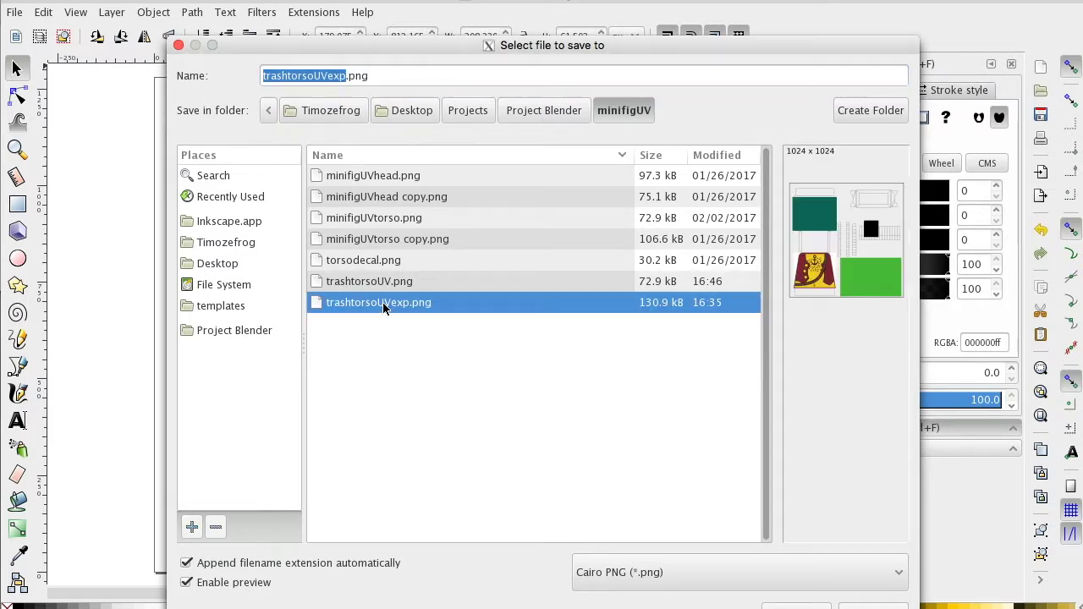
{"action": "key", "text": "alt+s"}
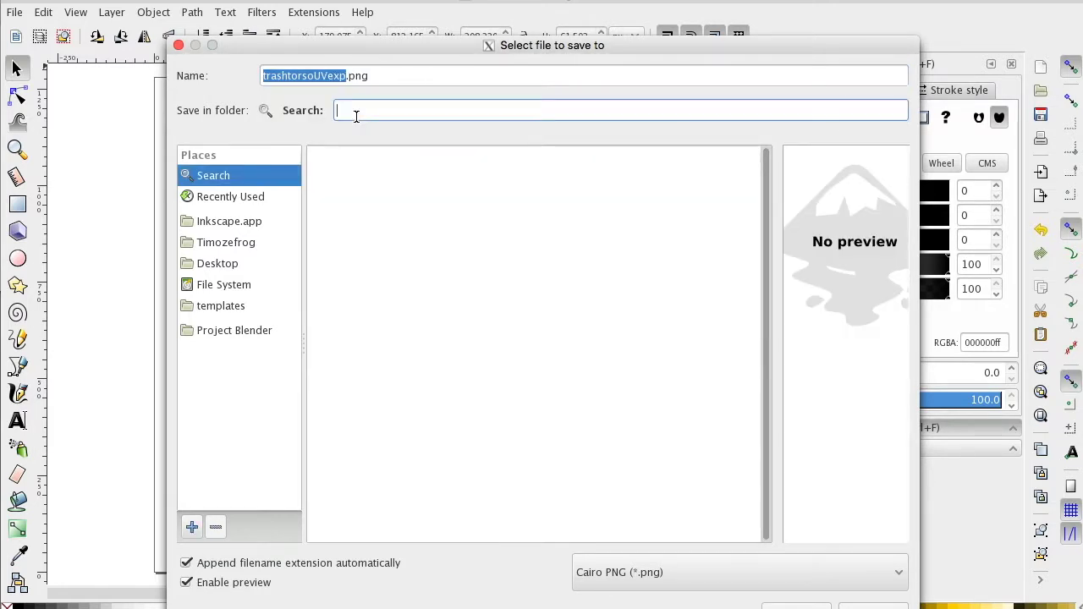
{"action": "left_click", "coordinate": [344, 76]}
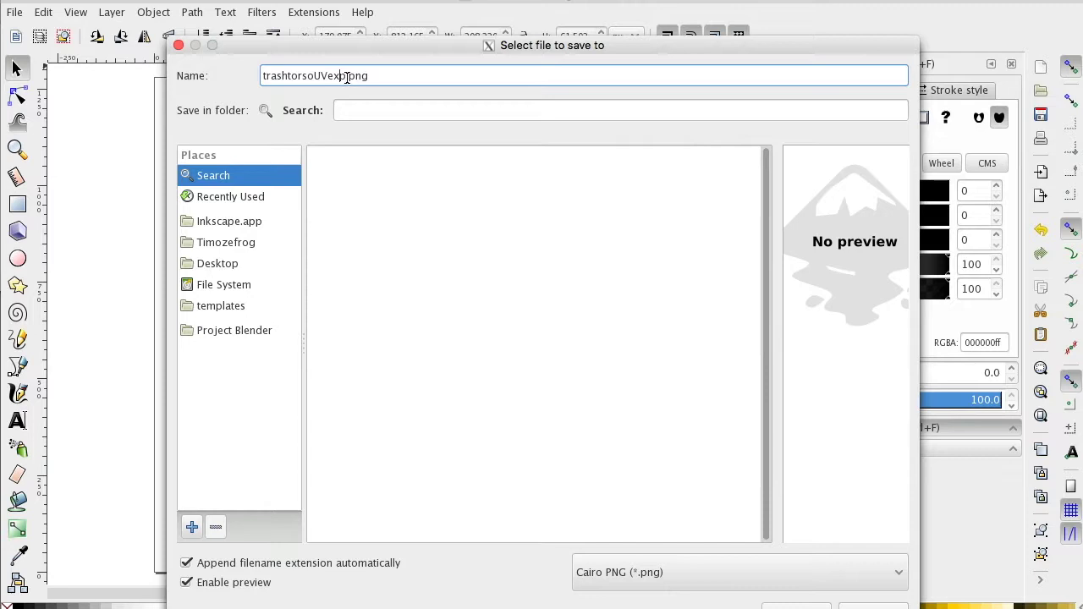
{"action": "type", "text": "1"}
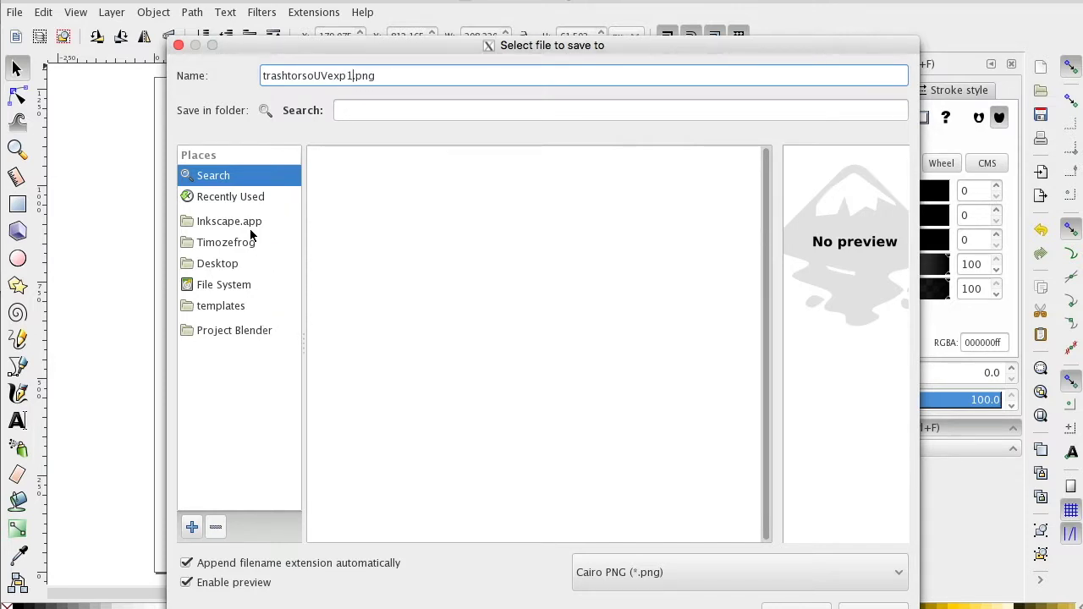
{"action": "left_click", "coordinate": [252, 330]}
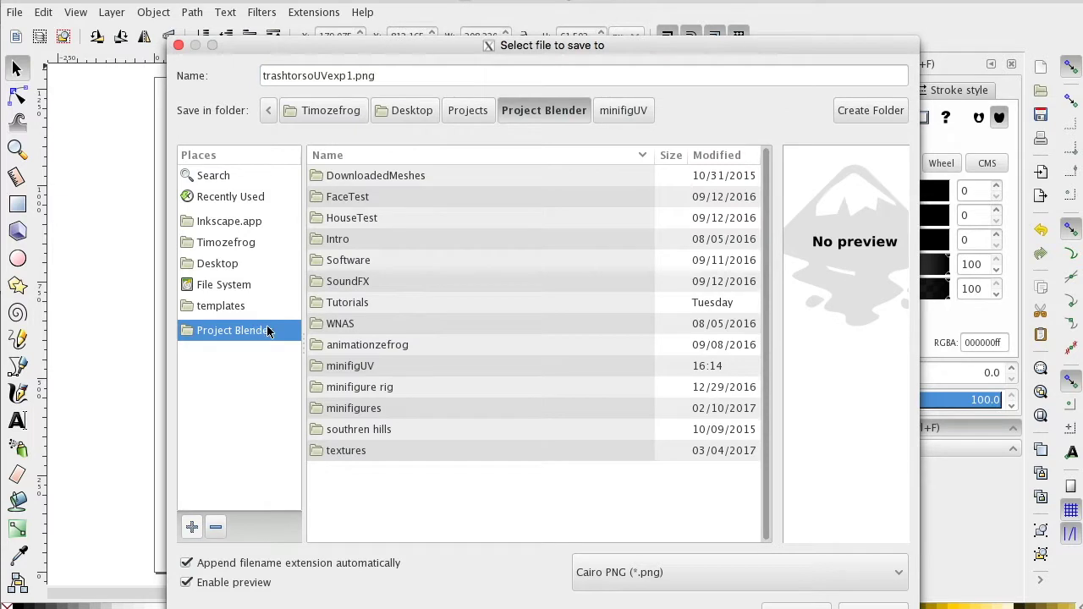
{"action": "left_click", "coordinate": [315, 367]}
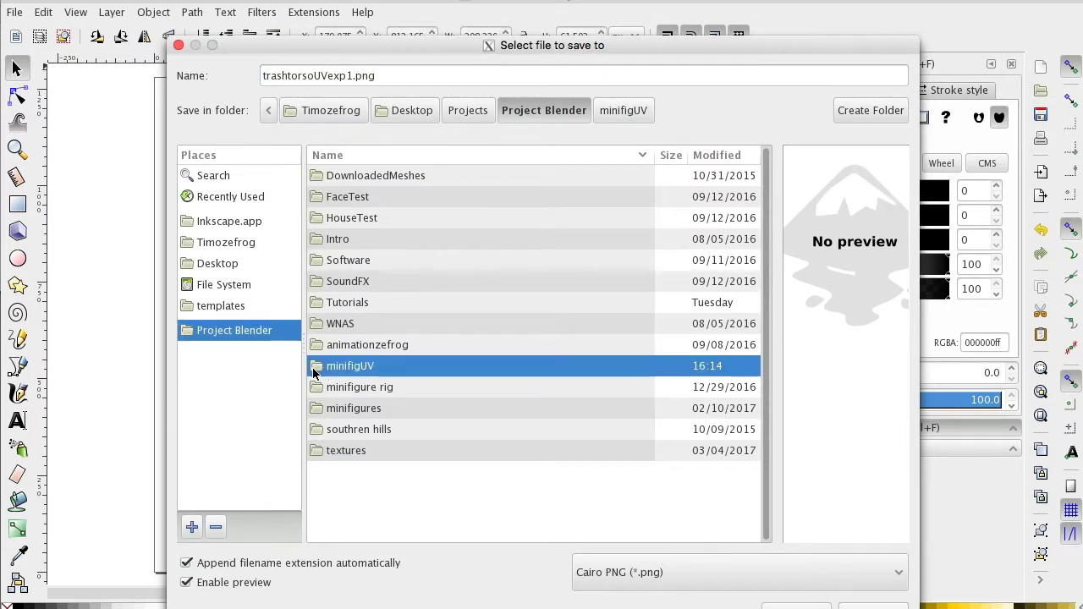
{"action": "double_click", "coordinate": [315, 370]}
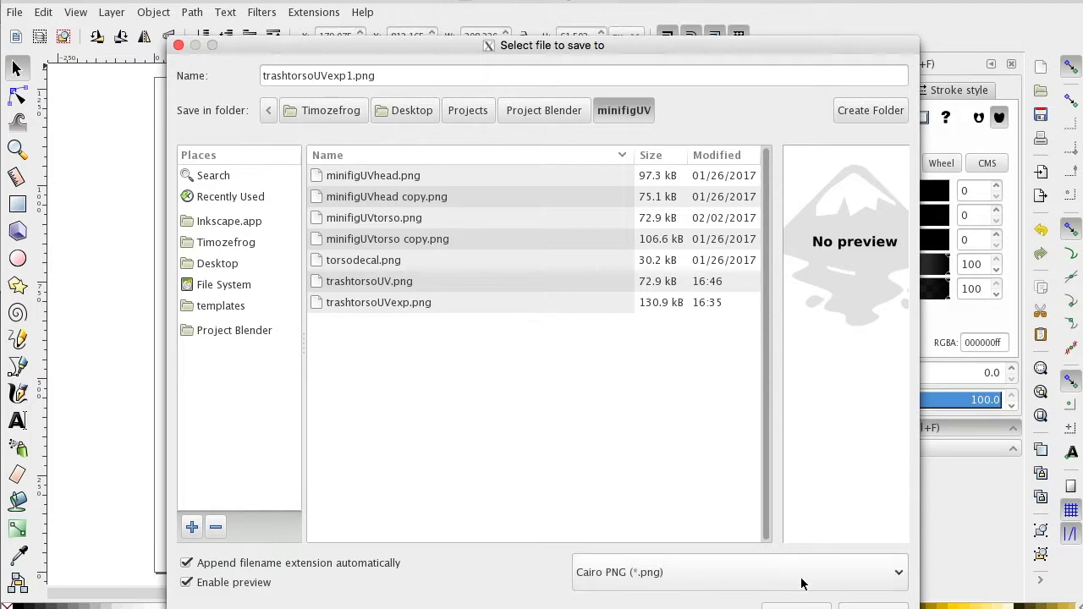
{"action": "left_click", "coordinate": [873, 605]}
Switch to Blender and open trashtorsoUVexp1.png as the image behind the torso's UV layout.
{"action": "mouse_move", "coordinate": [375, 604]}
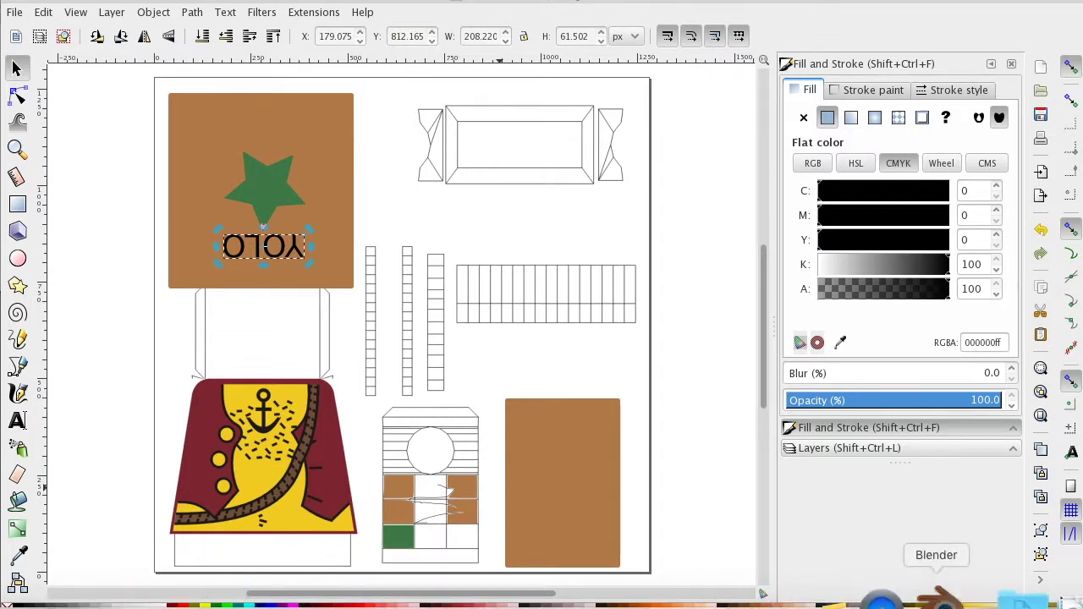
{"action": "left_click", "coordinate": [964, 601]}
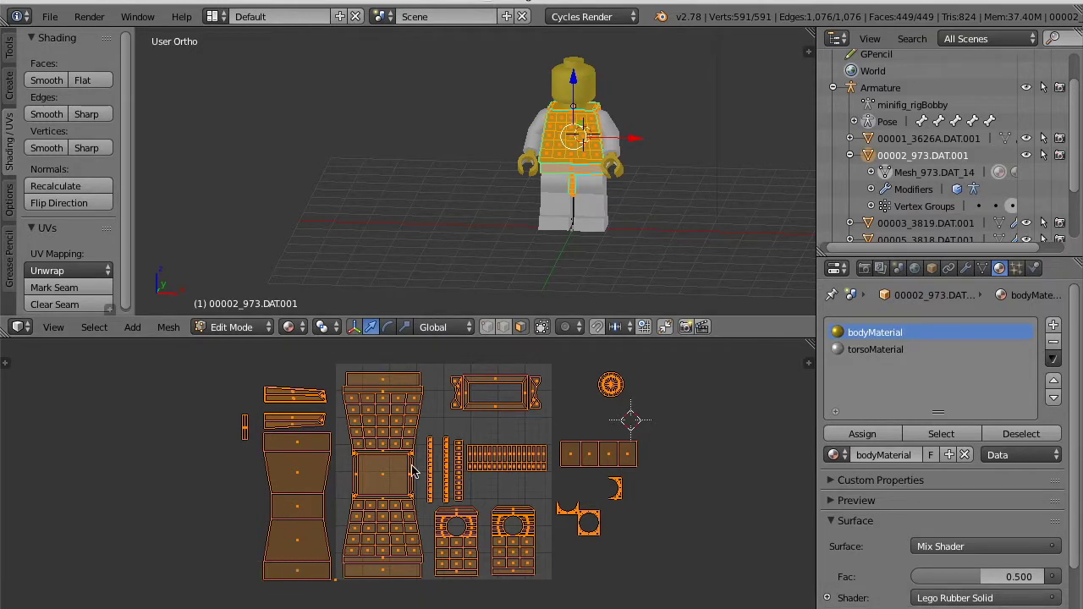
{"action": "key", "text": "alt+o"}
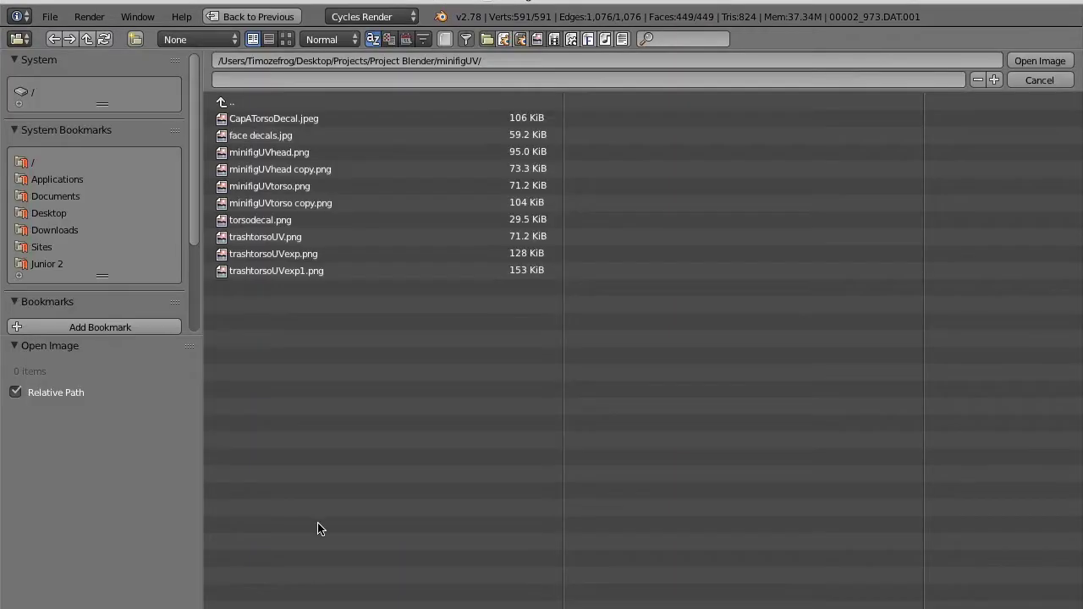
{"action": "left_click", "coordinate": [331, 270]}
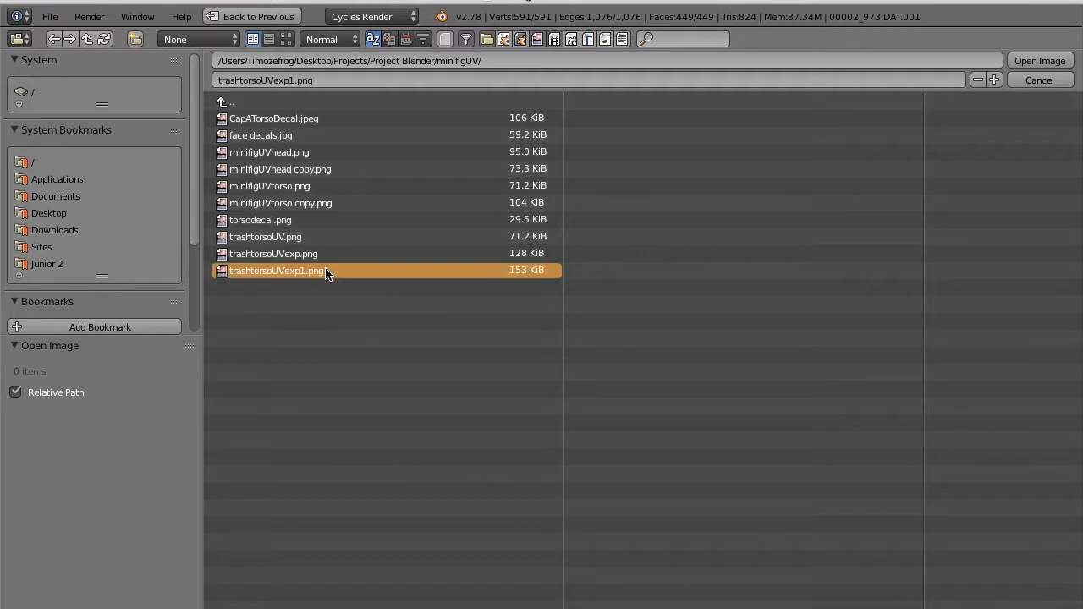
{"action": "left_click", "coordinate": [1052, 63]}
{"action": "scroll", "coordinate": [500, 466], "scroll_direction": "down", "scroll_amount": 8}
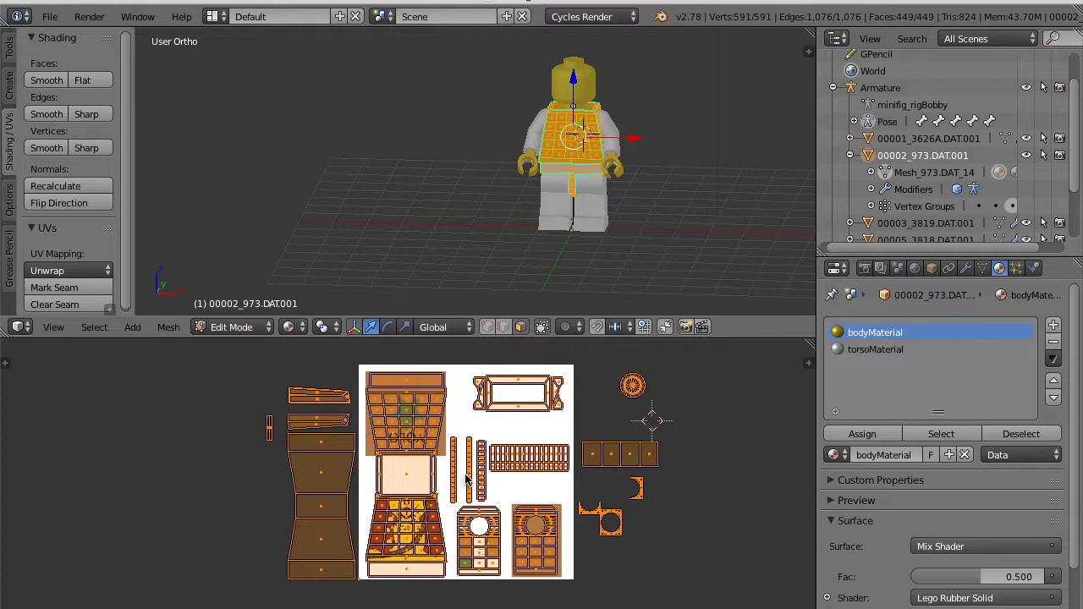
Return the torso to Object Mode and change the UV/Image Editor area to the Node Editor to show the bodyMaterial nodes.
{"action": "key", "text": "Tab"}
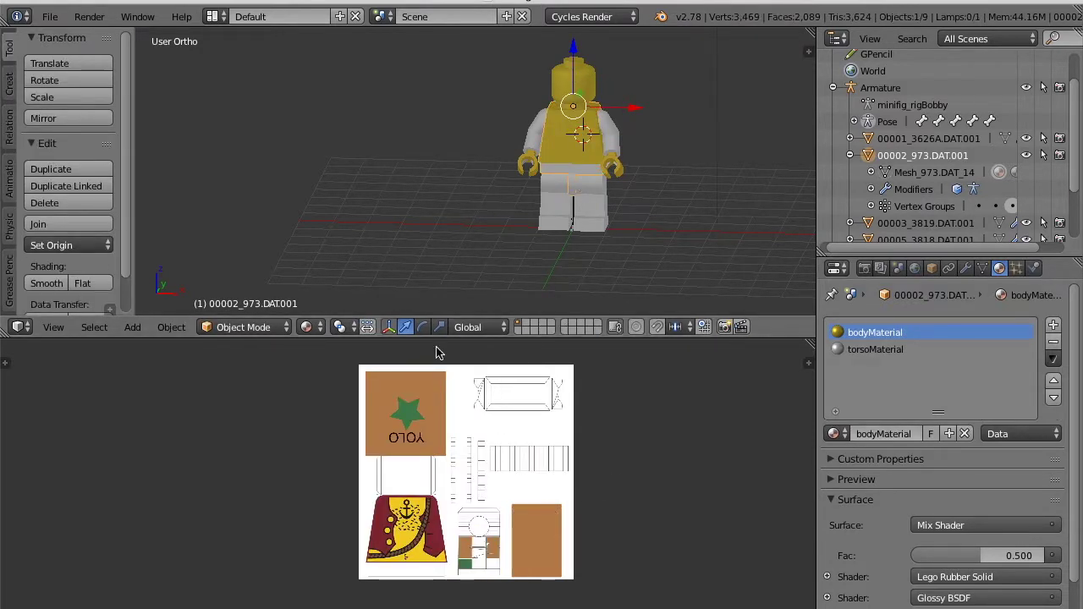
{"action": "left_click", "coordinate": [20, 606]}
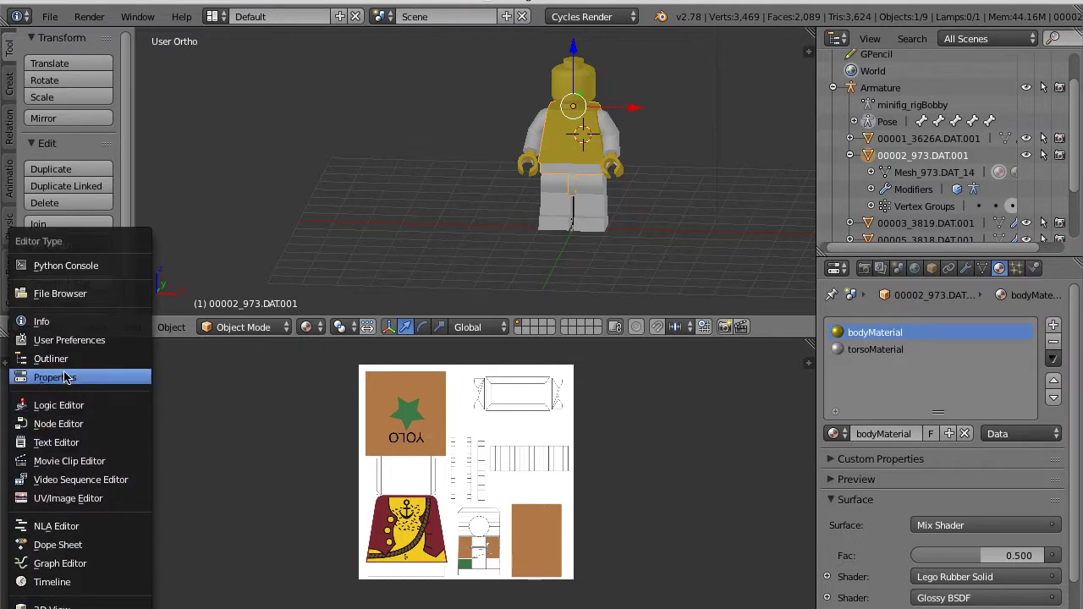
{"action": "left_click", "coordinate": [68, 424]}
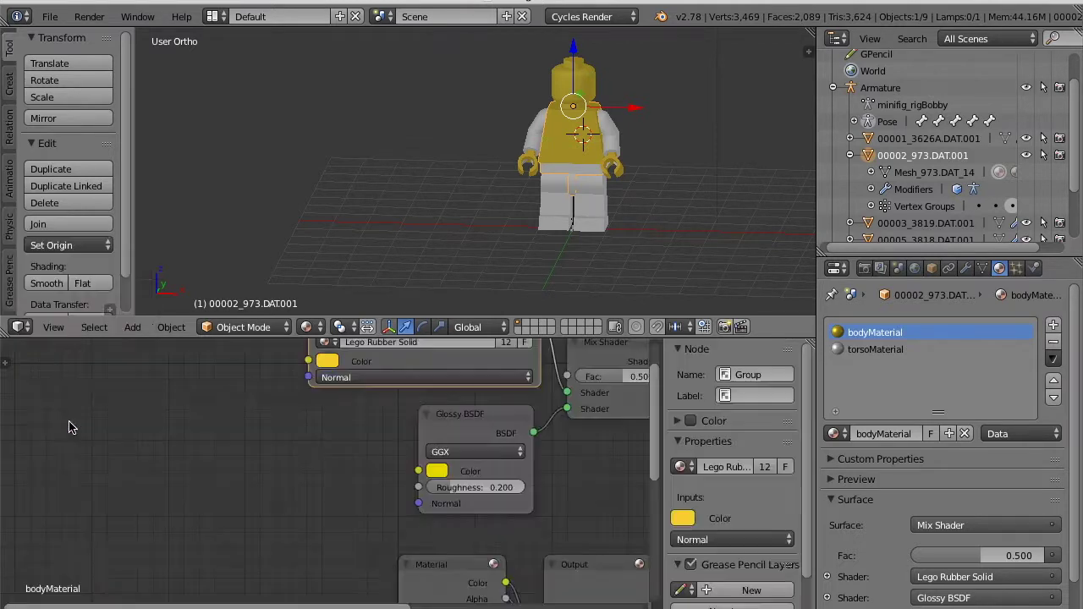
{"action": "scroll", "coordinate": [266, 440], "scroll_direction": "up", "scroll_amount": 2}
{"action": "scroll", "coordinate": [264, 447], "scroll_direction": "down", "scroll_amount": 2}
{"action": "scroll", "coordinate": [262, 448], "scroll_direction": "down", "scroll_amount": 2}
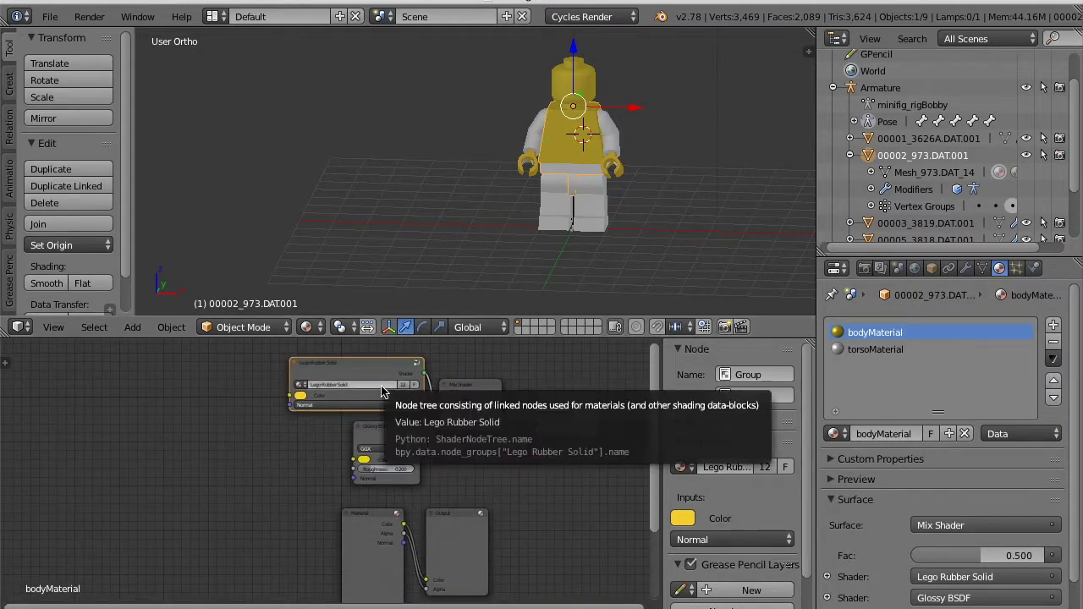
Set the 3D view's viewport shading to Rendered.
{"action": "left_click", "coordinate": [320, 329]}
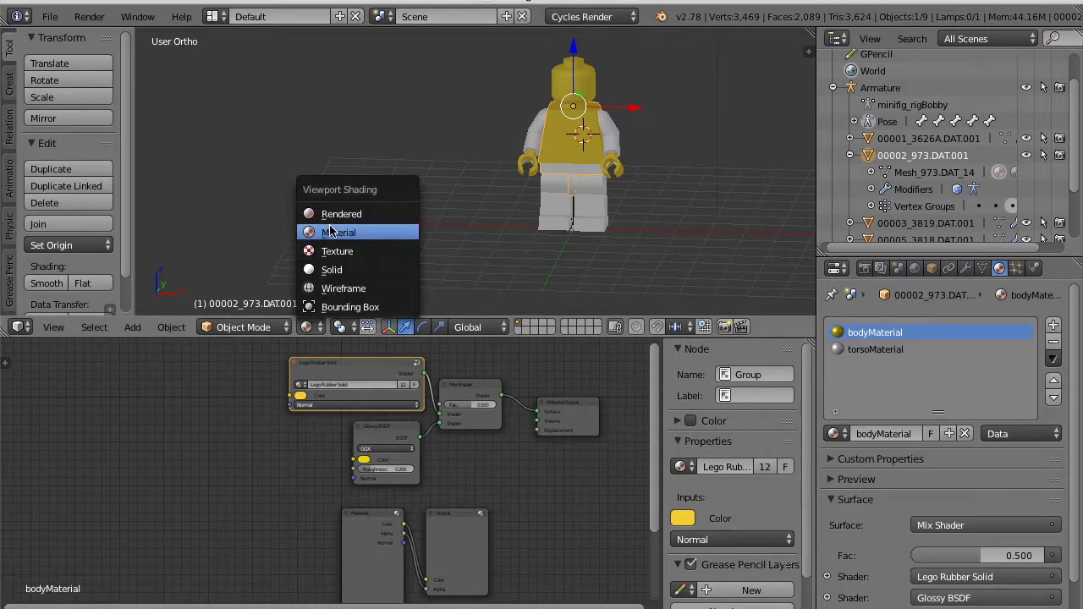
{"action": "left_click", "coordinate": [330, 231]}
{"action": "left_click", "coordinate": [317, 330]}
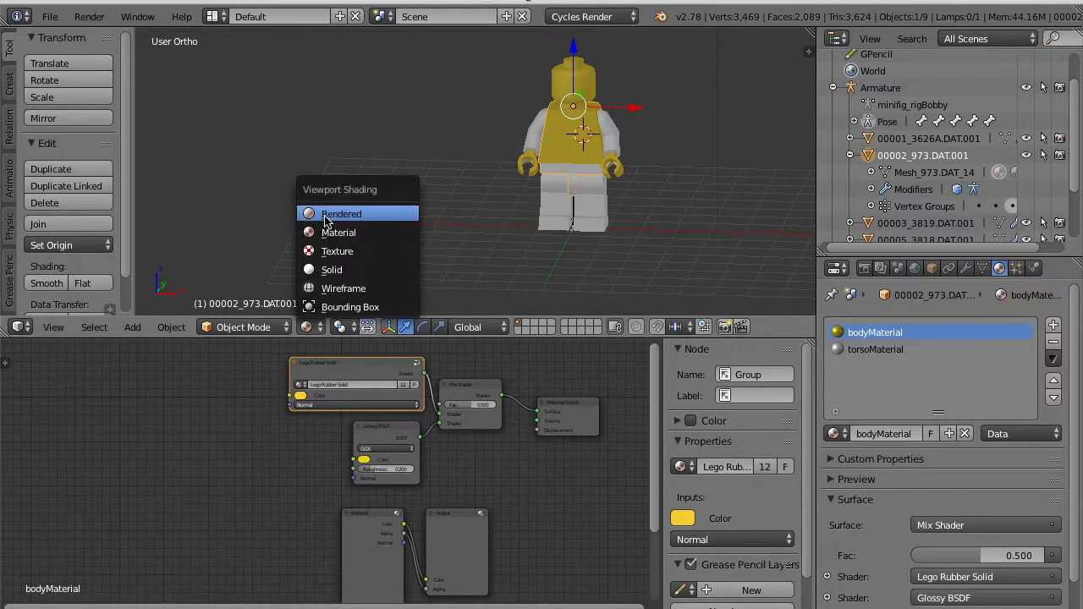
{"action": "left_click", "coordinate": [325, 219]}
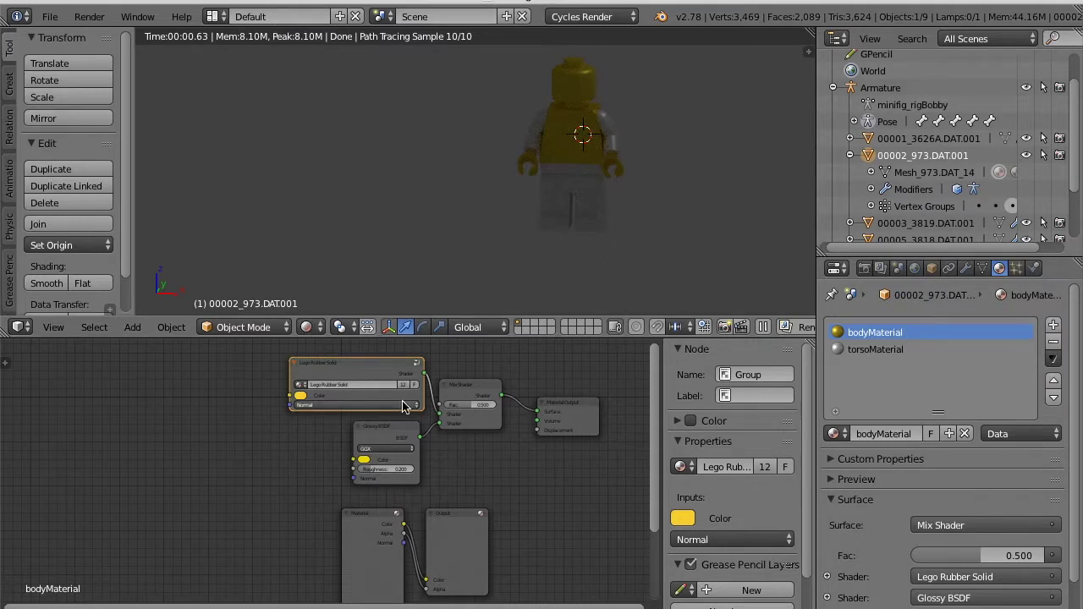
Add an Image Texture node before the Lego Rubber Solid node in bodyMaterial and assign trashtorsoUVexp1.png to it.
{"action": "left_click_drag", "start_coordinate": [373, 377], "coordinate": [358, 384]}
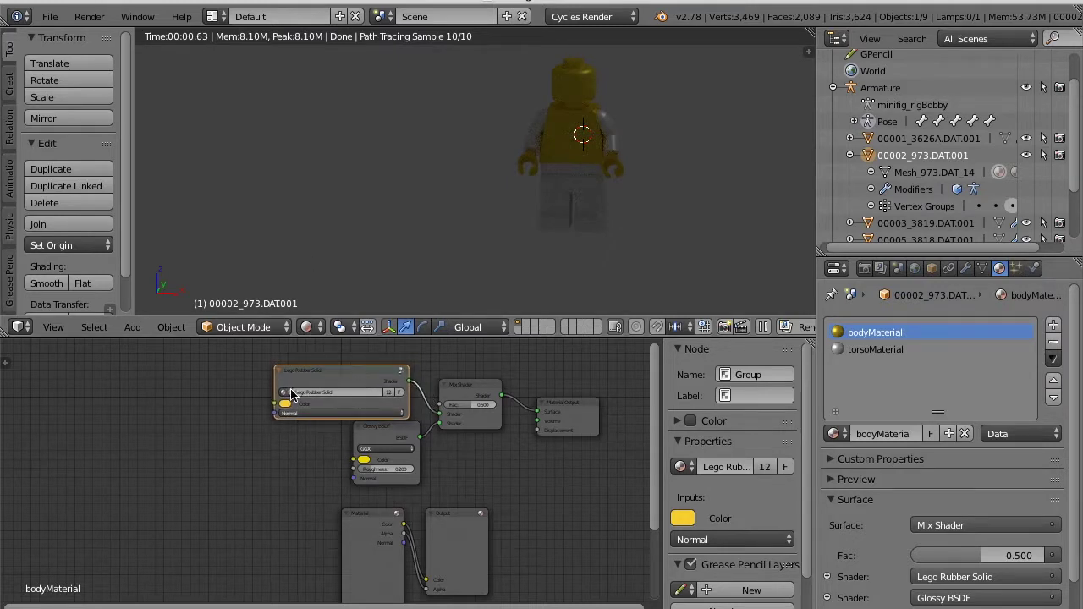
{"action": "key", "text": "shift+a"}
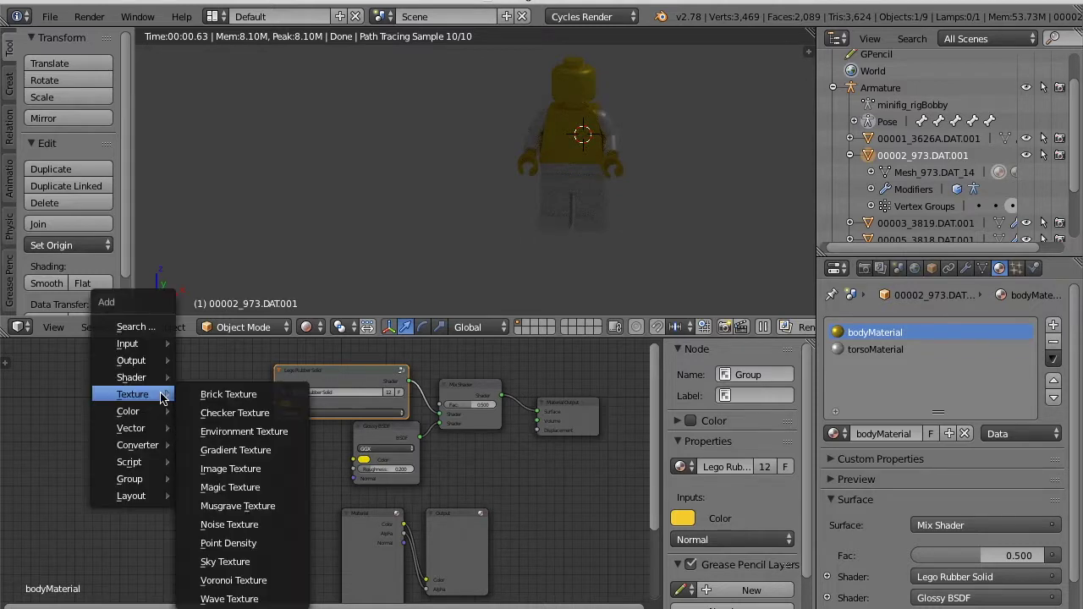
{"action": "left_click", "coordinate": [260, 474]}
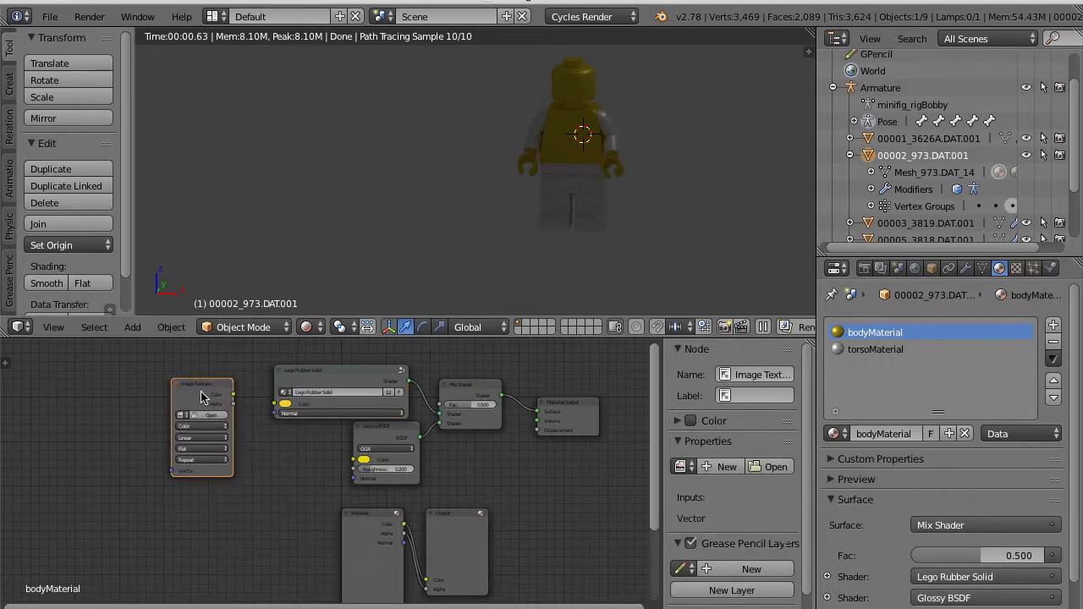
{"action": "left_click", "coordinate": [182, 415]}
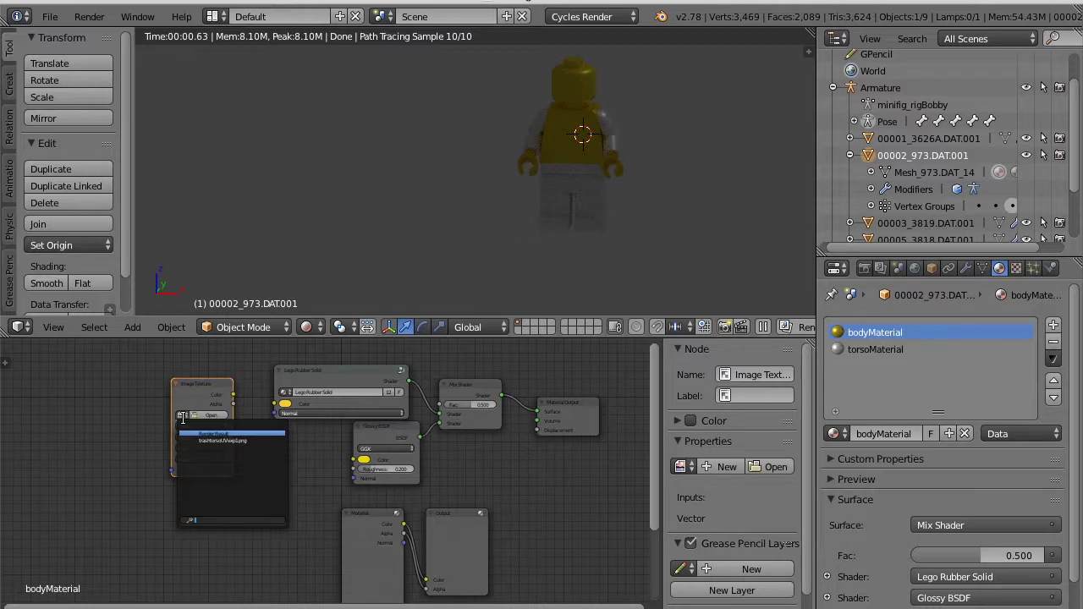
{"action": "left_click", "coordinate": [222, 441]}
{"action": "scroll", "coordinate": [211, 436], "scroll_direction": "down", "scroll_amount": 2}
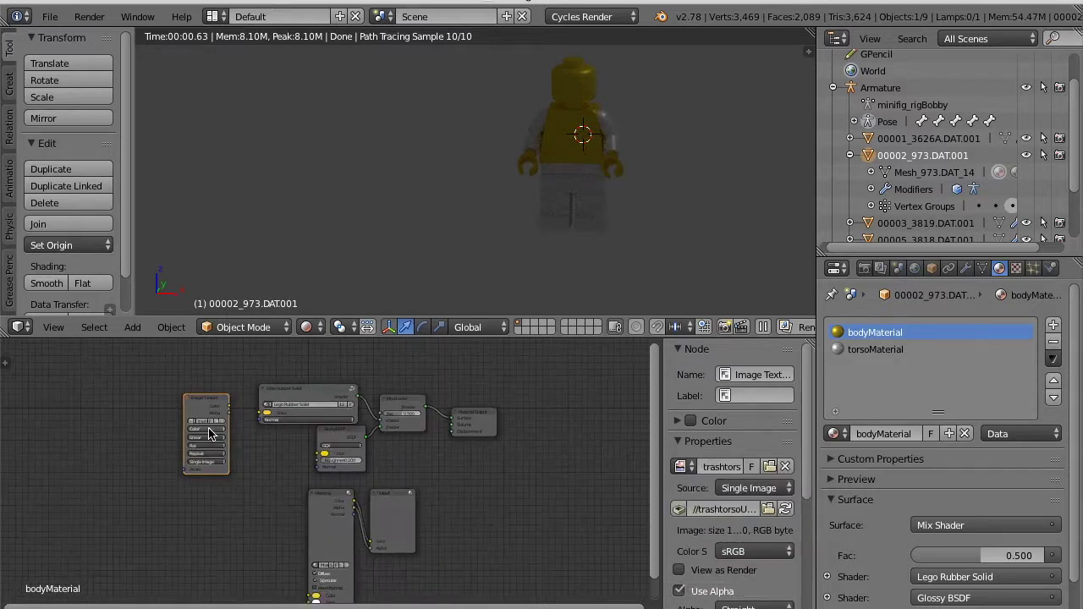
{"action": "scroll", "coordinate": [212, 436], "scroll_direction": "up", "scroll_amount": 5}
{"action": "left_click", "coordinate": [157, 406]}
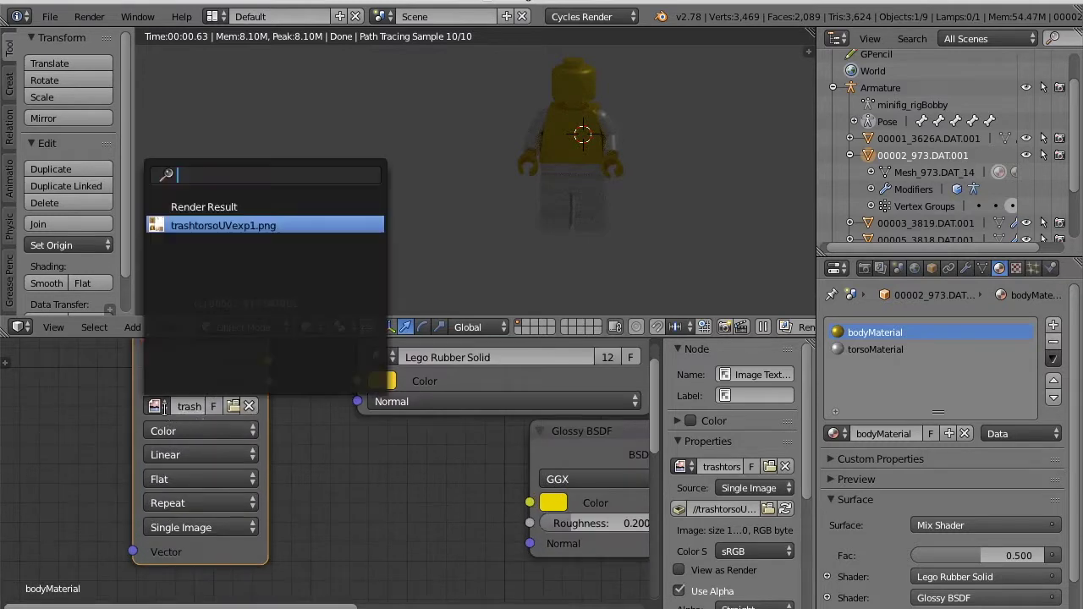
{"action": "left_click", "coordinate": [236, 226]}
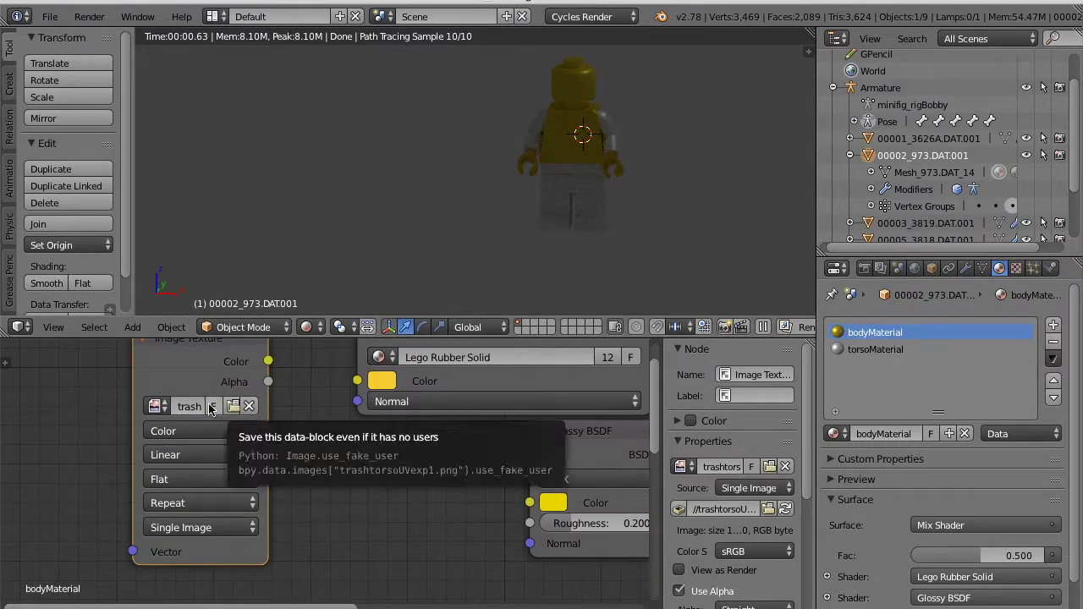
{"action": "left_click", "coordinate": [163, 406]}
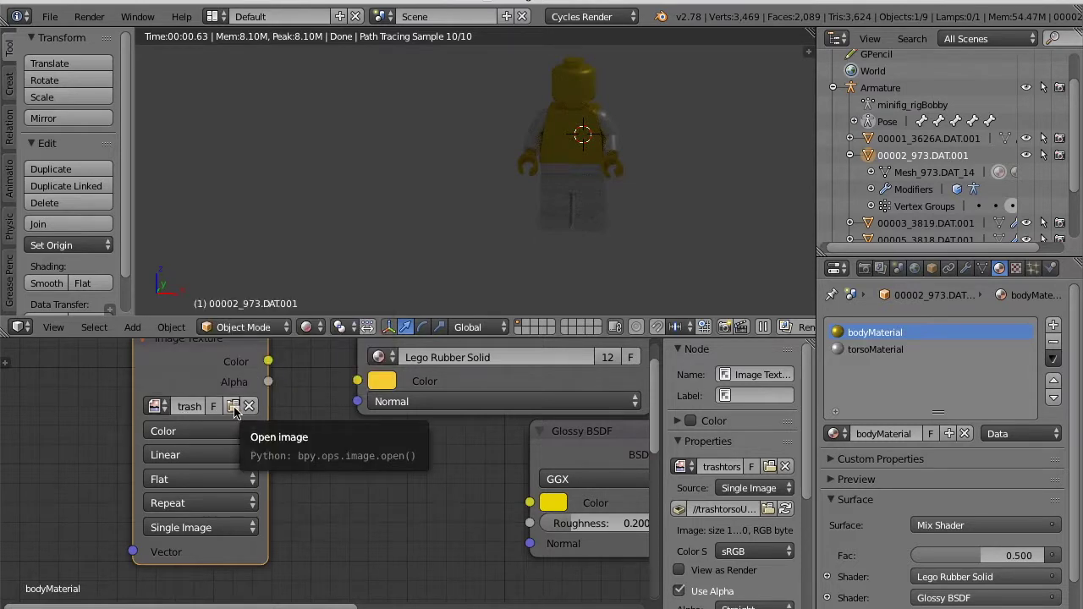
Link the Image Texture's Color to Lego Rubber Solid's Color and connect that shader directly to Material Output, bypassing the Mix Shader.
{"action": "left_click_drag", "start_coordinate": [267, 361], "coordinate": [357, 380]}
{"action": "scroll", "coordinate": [332, 457], "scroll_direction": "up", "scroll_amount": 1}
{"action": "scroll", "coordinate": [328, 467], "scroll_direction": "down", "scroll_amount": 4}
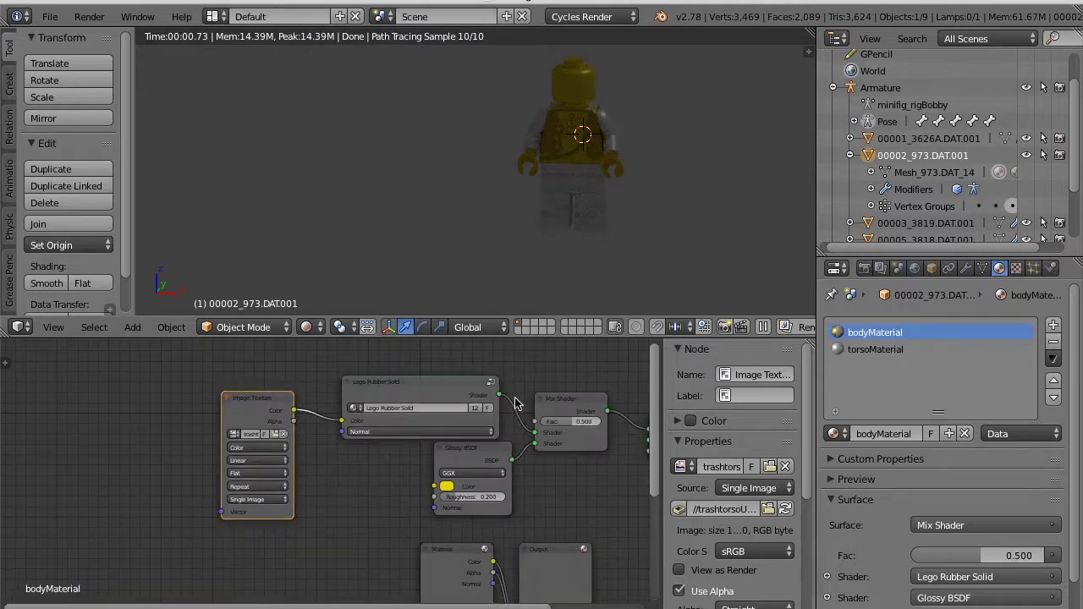
{"action": "scroll", "coordinate": [315, 461], "scroll_direction": "down", "scroll_amount": 3}
{"action": "mouse_move", "coordinate": [446, 450]}
{"action": "left_mouse_down"}
{"action": "mouse_move", "coordinate": [457, 438]}
{"action": "mouse_move", "coordinate": [516, 441]}
{"action": "mouse_move", "coordinate": [464, 459]}
{"action": "left_mouse_up"}
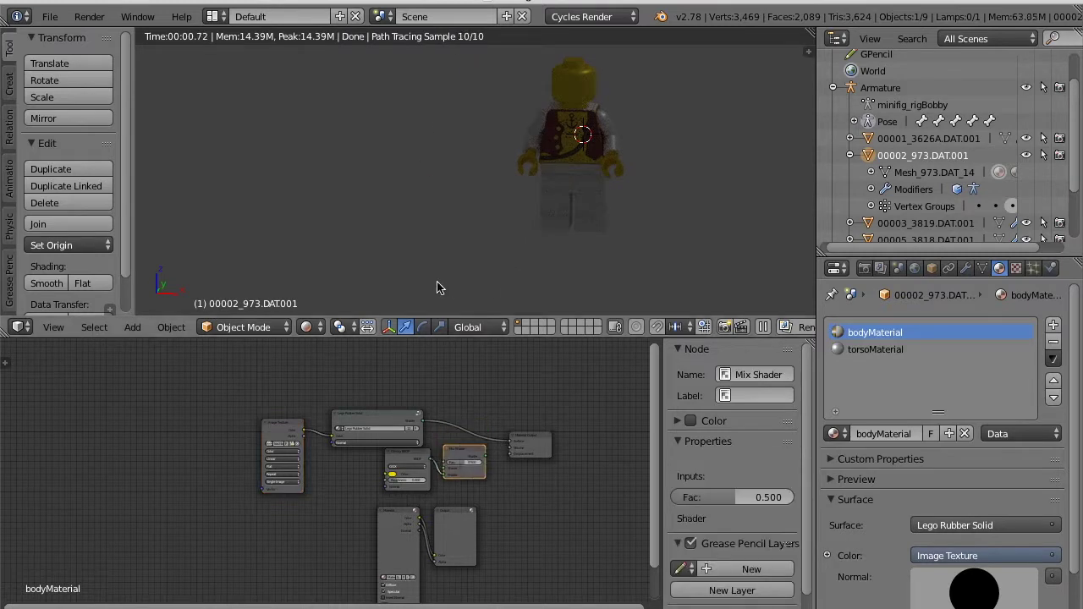
Examine the rendered minifigure torso from the front and sides to check how the decal texture wraps around it.
{"action": "middle_click_drag", "start_coordinate": [540, 120], "coordinate": [513, 164]}
{"action": "scroll", "coordinate": [613, 76], "scroll_direction": "down", "scroll_amount": 4}
{"action": "scroll", "coordinate": [607, 84], "scroll_direction": "up", "scroll_amount": 6}
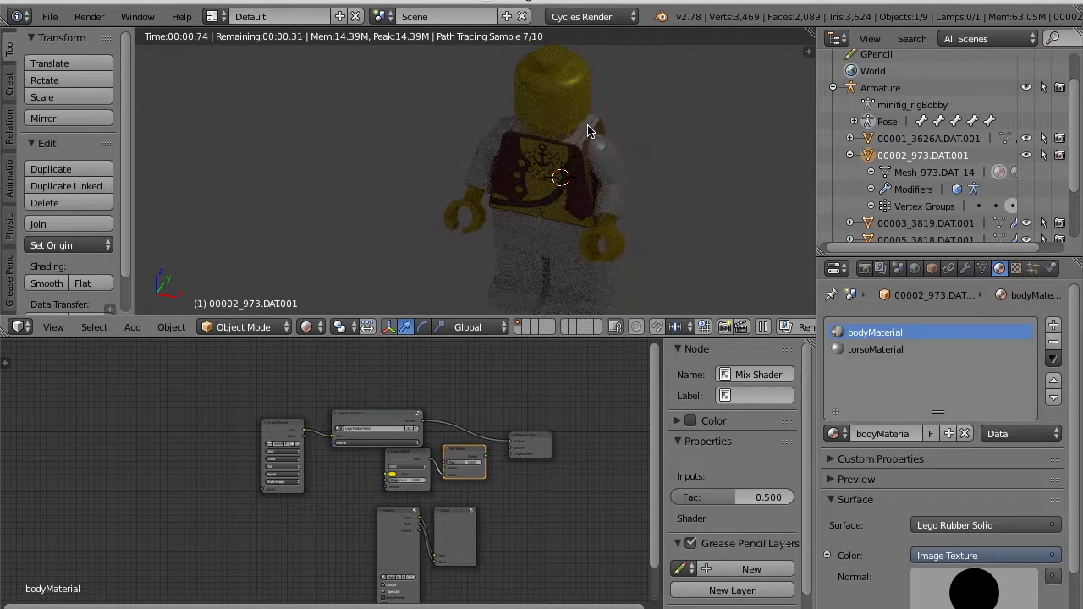
{"action": "middle_click_drag", "start_coordinate": [578, 159], "coordinate": [576, 145]}
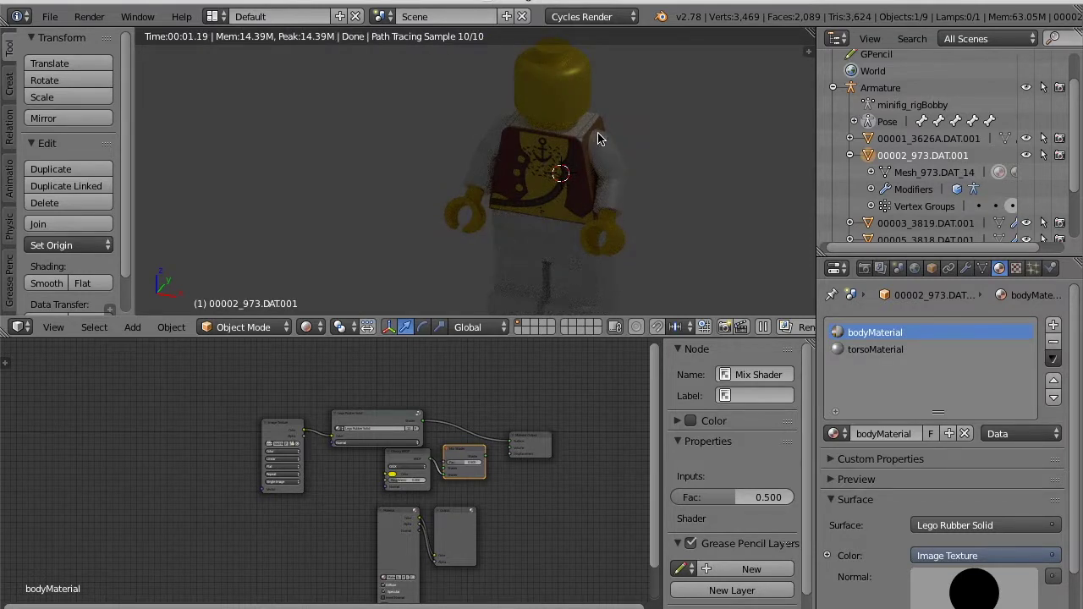
{"action": "middle_click_drag", "start_coordinate": [606, 137], "coordinate": [663, 176]}
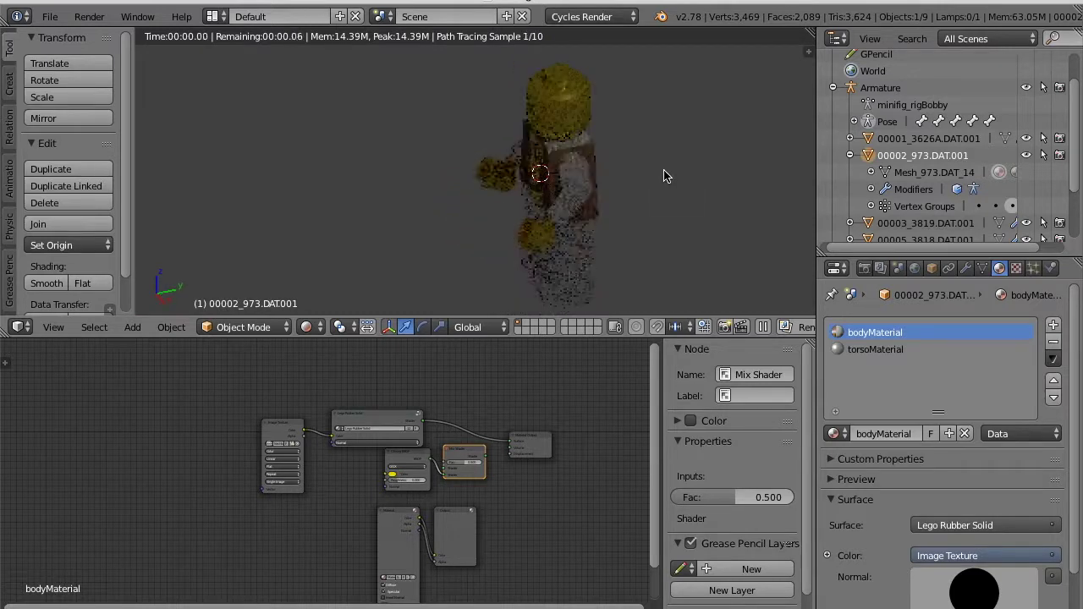
{"action": "scroll", "coordinate": [567, 152], "scroll_direction": "up", "scroll_amount": 2}
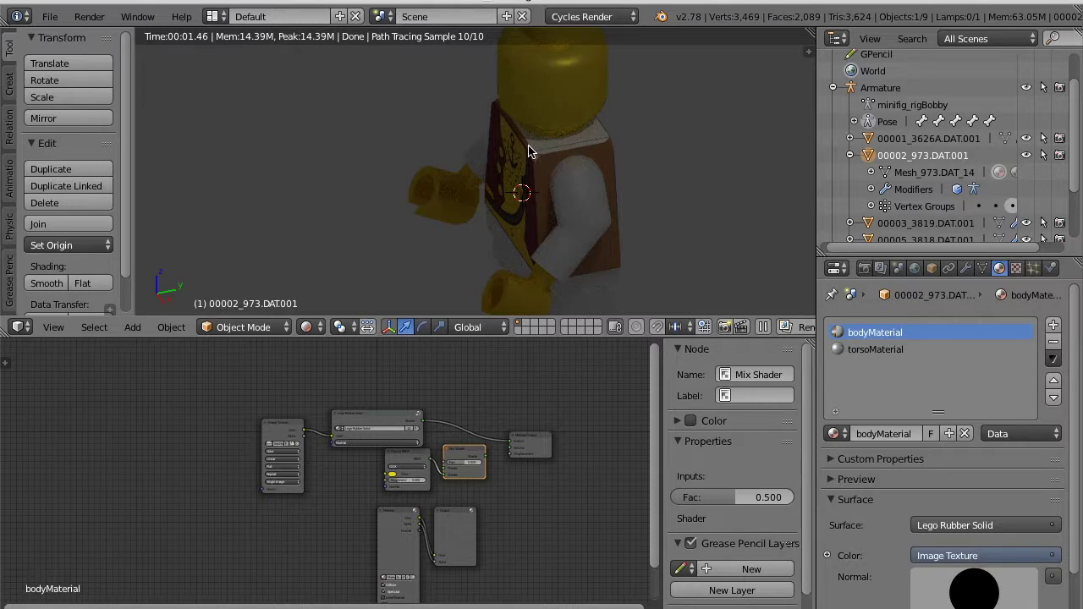
{"action": "middle_click_drag", "start_coordinate": [388, 173], "coordinate": [604, 213]}
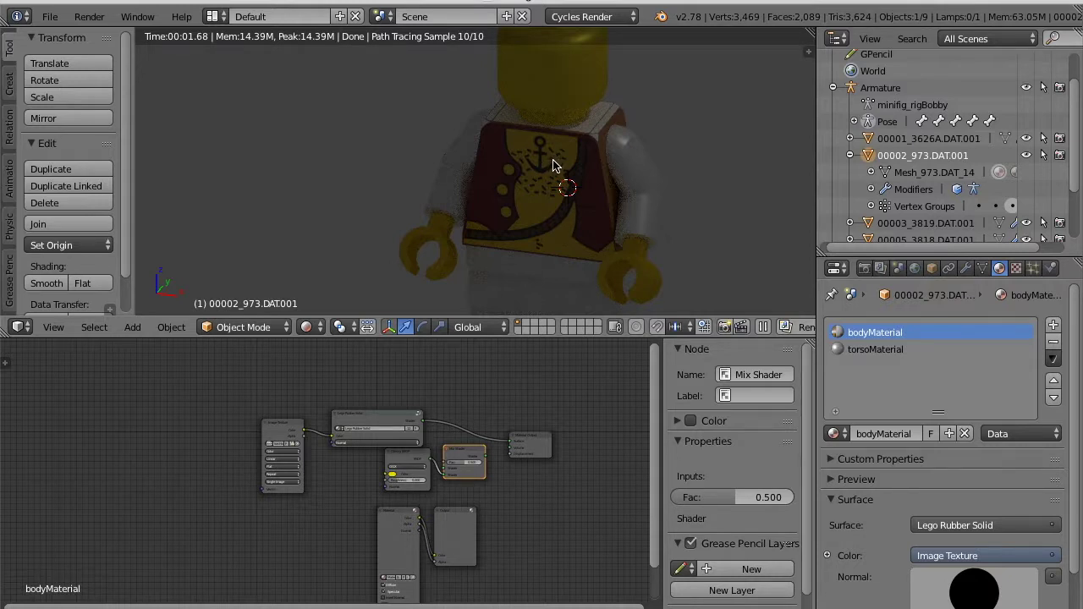
{"action": "middle_click_drag", "start_coordinate": [403, 164], "coordinate": [503, 169]}
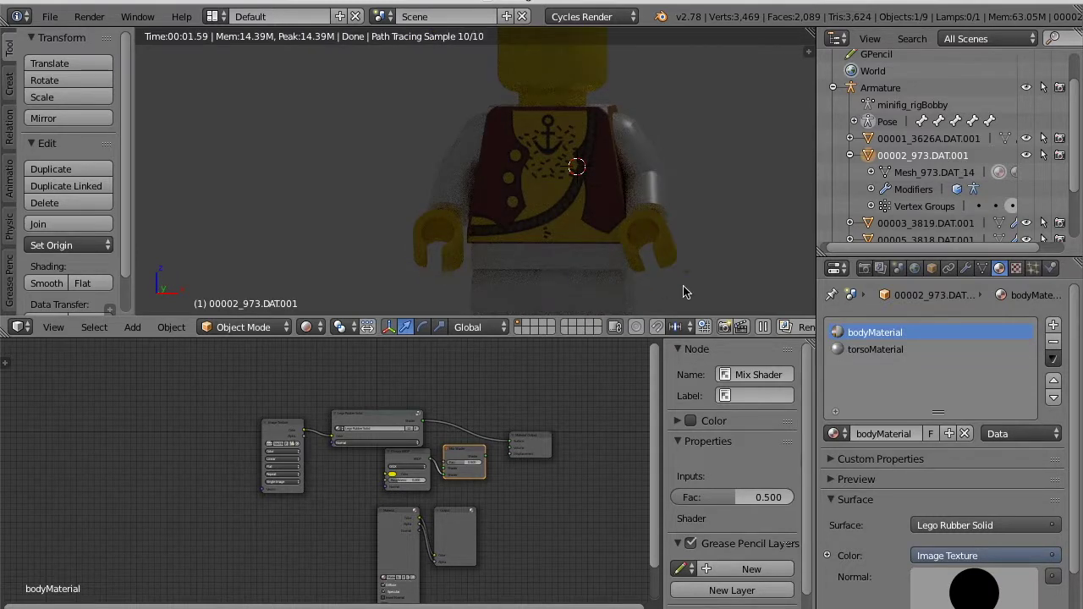
Add an Image Texture node to the left of Lego Rubber Solid in torsoMaterial and assign trashtorsoUVexp1.png to it.
{"action": "left_click", "coordinate": [861, 354]}
{"action": "scroll", "coordinate": [440, 442], "scroll_direction": "up", "scroll_amount": 3}
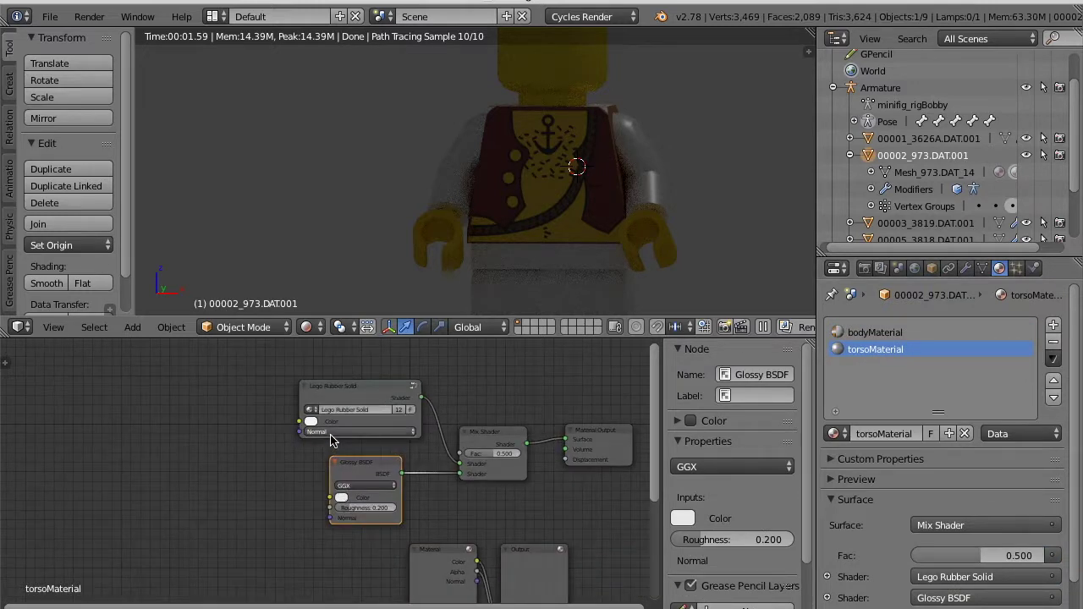
{"action": "left_click", "coordinate": [332, 434]}
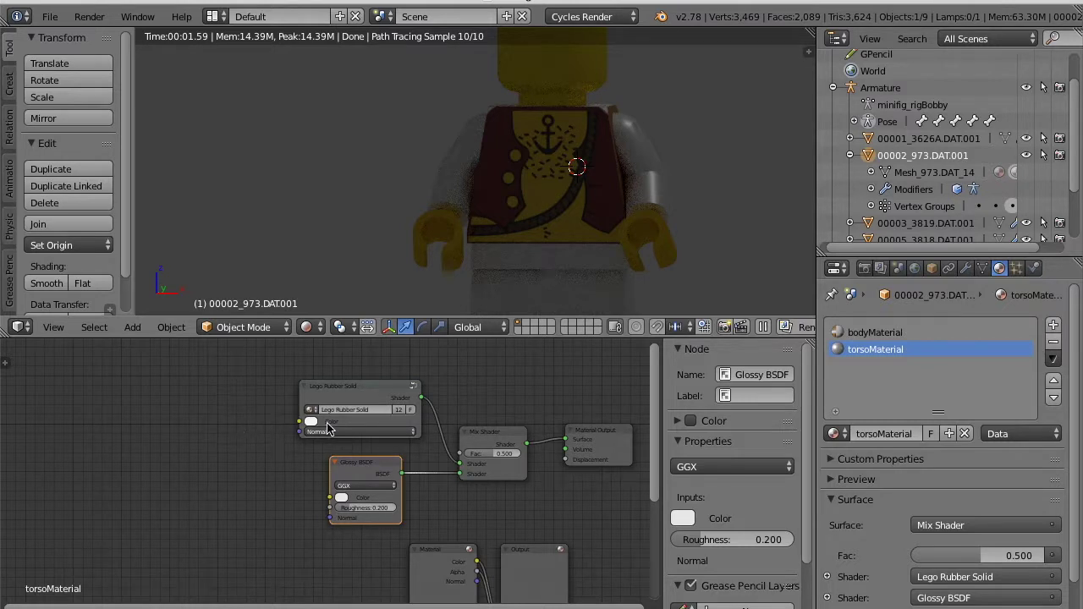
{"action": "key", "text": "shift+a"}
{"action": "mouse_move", "coordinate": [230, 425]}
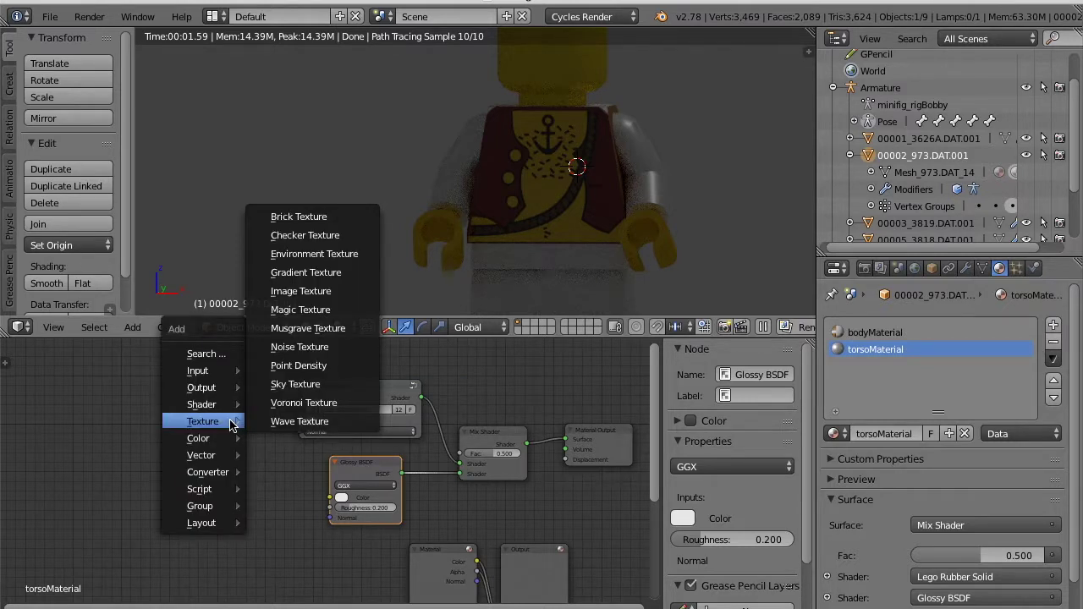
{"action": "left_click", "coordinate": [300, 291]}
{"action": "left_click", "coordinate": [209, 405]}
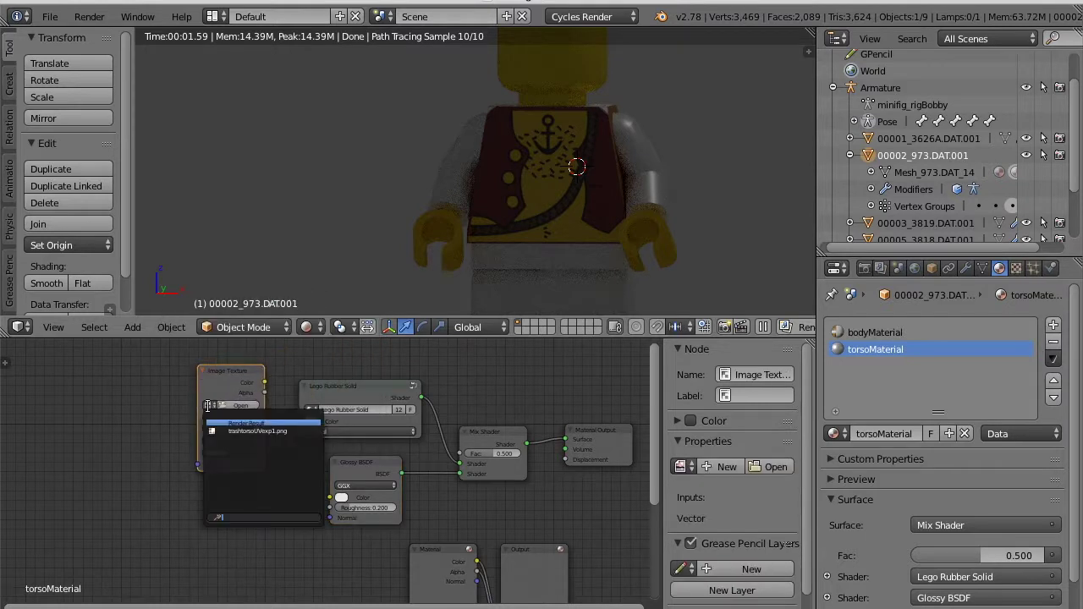
{"action": "left_click", "coordinate": [221, 431]}
In torsoMaterial, link the Image Texture's Color to Lego Rubber Solid's Color and connect that shader straight to Material Output's Surface.
{"action": "left_click_drag", "start_coordinate": [266, 385], "coordinate": [299, 421]}
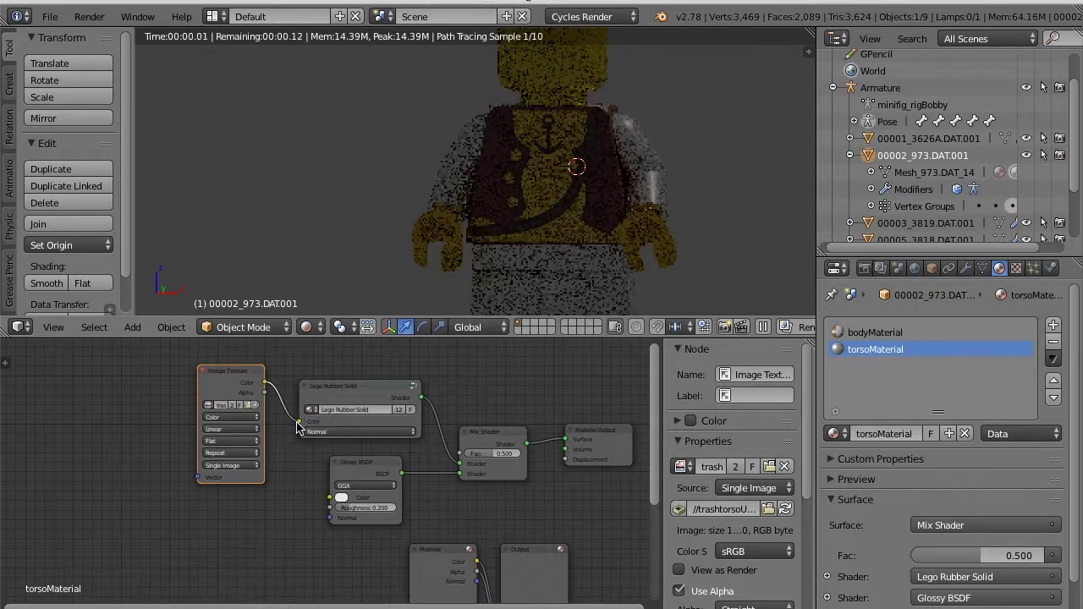
{"action": "left_click_drag", "start_coordinate": [461, 464], "coordinate": [566, 440]}
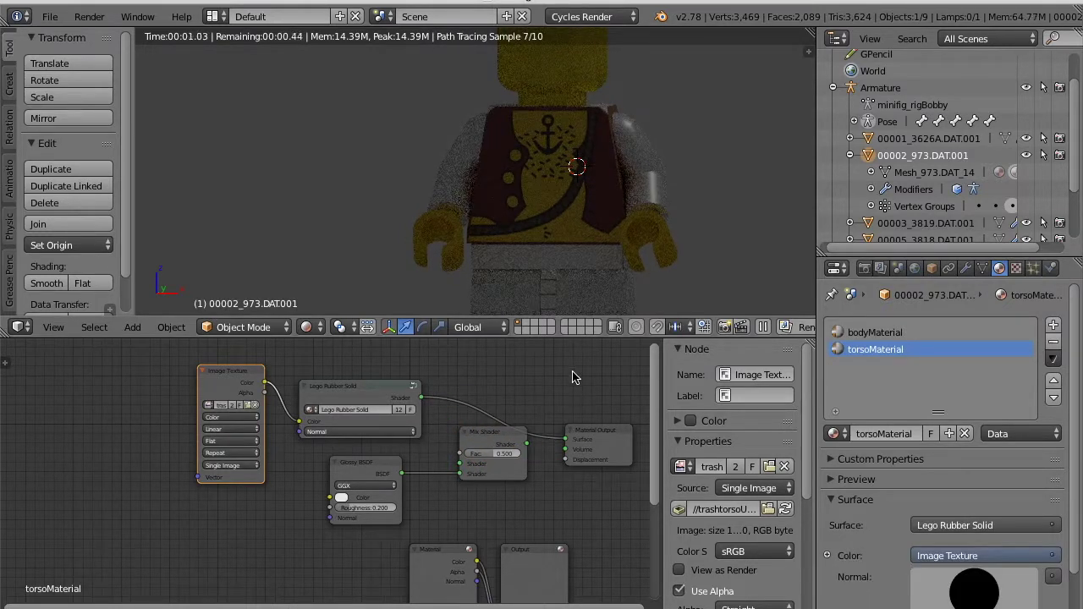
{"action": "scroll", "coordinate": [550, 278], "scroll_direction": "down", "scroll_amount": 2}
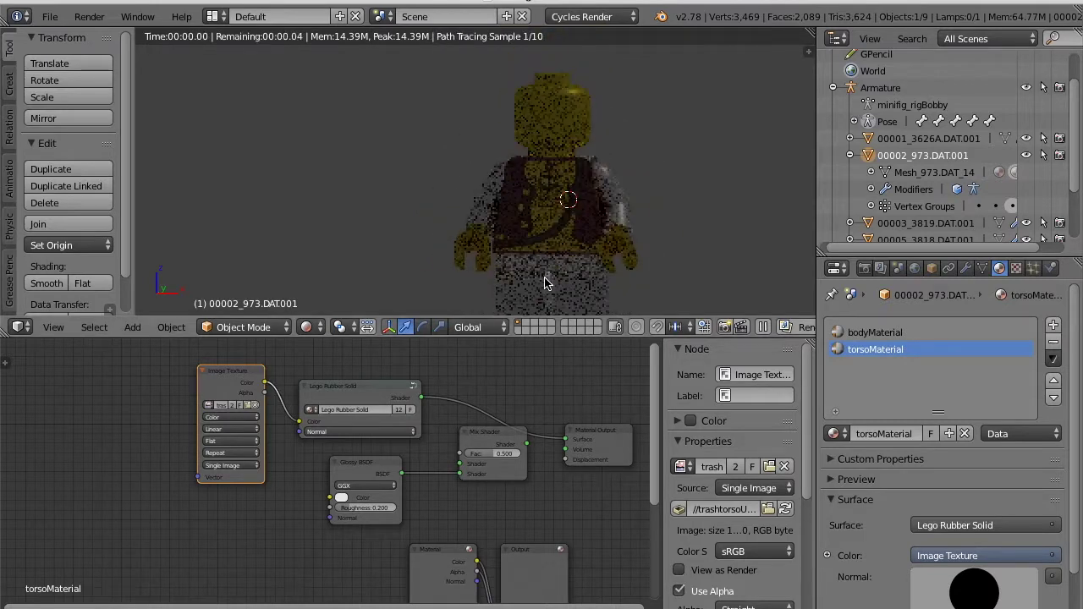
Set the 3D view's viewport shading to Material and inspect the textured torso from the back, side and front.
{"action": "left_click", "coordinate": [306, 327]}
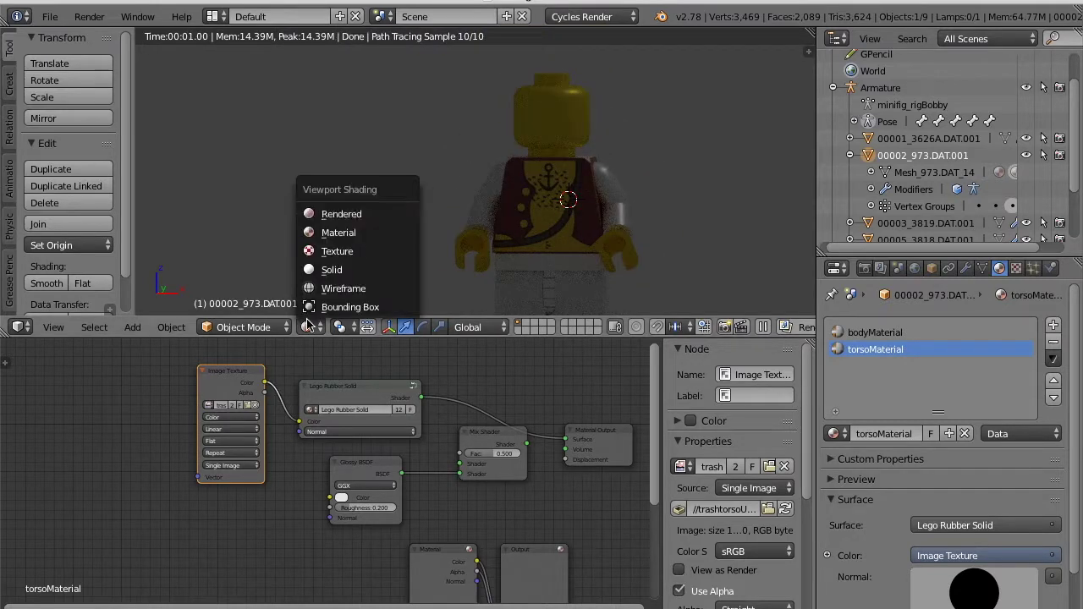
{"action": "left_click", "coordinate": [313, 233]}
{"action": "mouse_move", "coordinate": [516, 241]}
{"action": "middle_mouse_down"}
{"action": "mouse_move", "coordinate": [528, 246]}
{"action": "mouse_move", "coordinate": [330, 239]}
{"action": "mouse_move", "coordinate": [244, 223]}
{"action": "middle_mouse_up"}
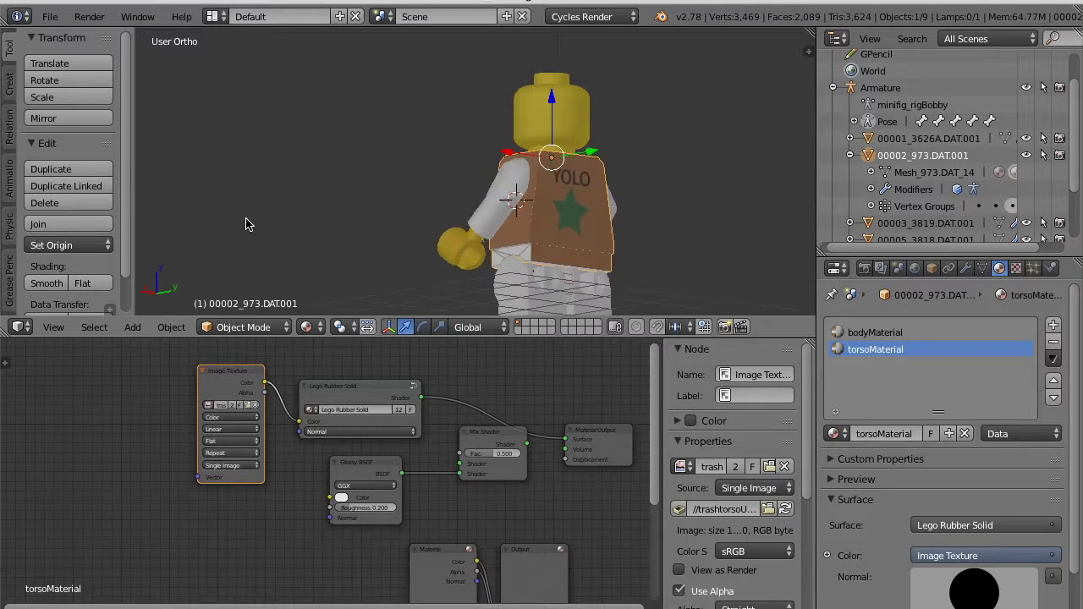
{"action": "middle_click_drag", "start_coordinate": [457, 258], "coordinate": [514, 267]}
{"action": "scroll", "coordinate": [514, 267], "scroll_direction": "down", "scroll_amount": 3}
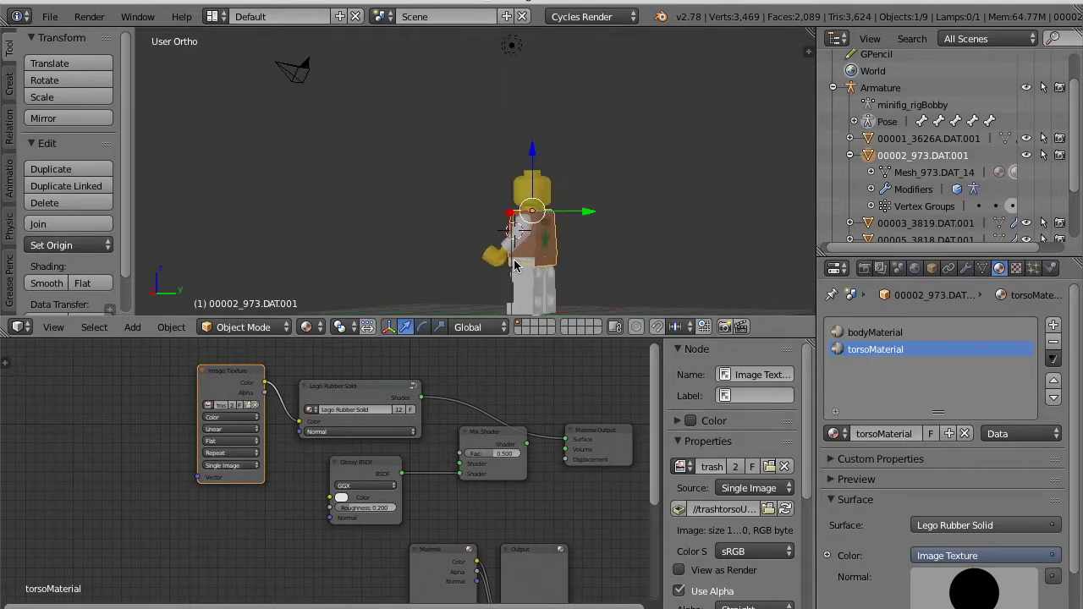
{"action": "scroll", "coordinate": [514, 268], "scroll_direction": "up", "scroll_amount": 7}
{"action": "middle_click_drag", "start_coordinate": [615, 258], "coordinate": [581, 116]}
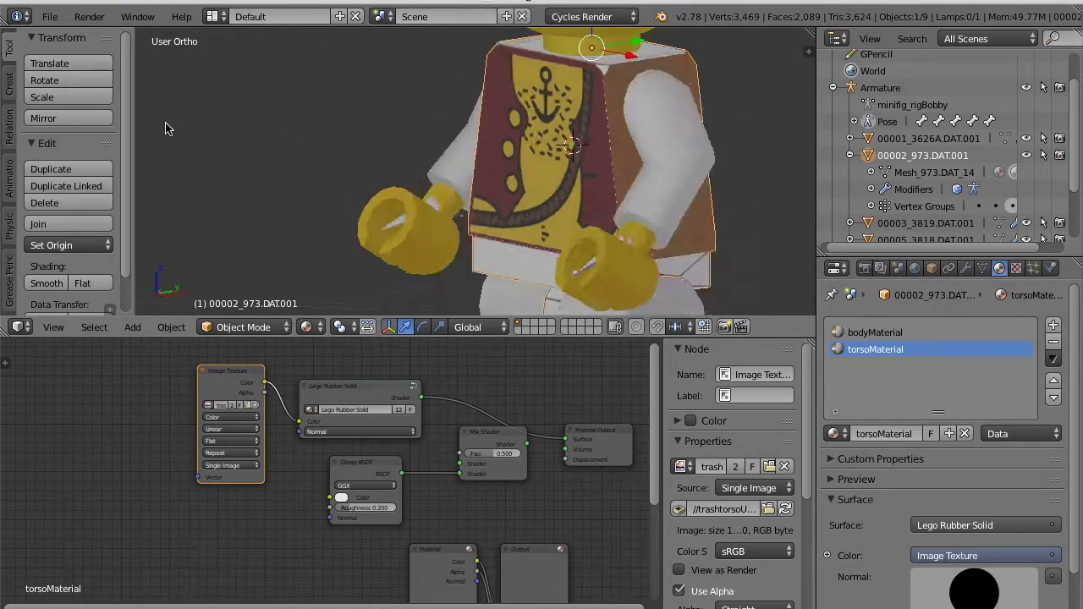
{"action": "middle_click_drag", "start_coordinate": [164, 128], "coordinate": [267, 126]}
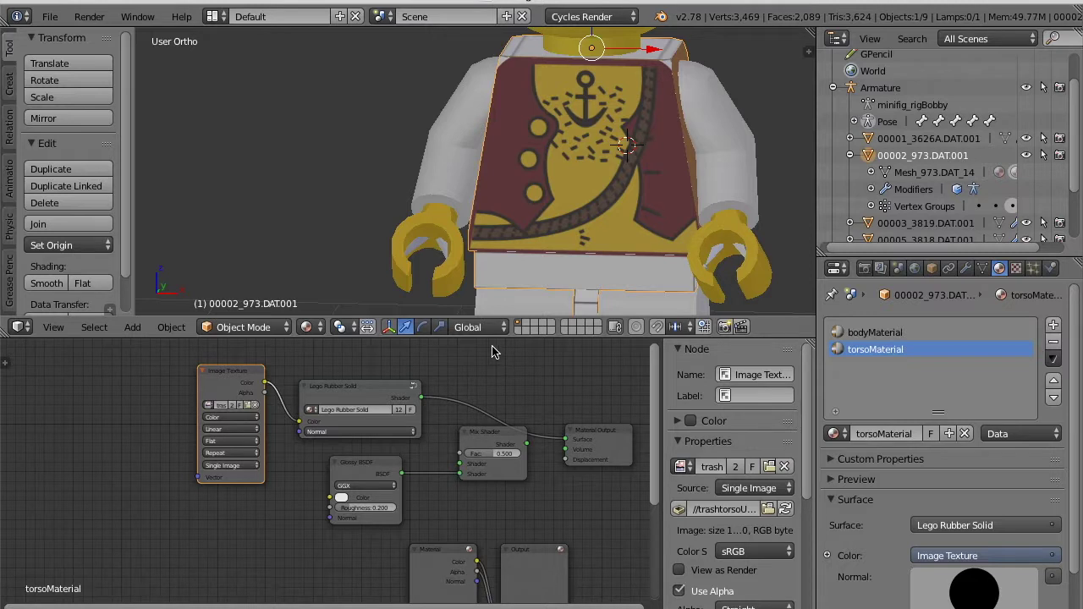
Switch to GIMP and open trashtorsoUV.png from the minifigUV folder.
{"action": "left_click", "coordinate": [54, 20]}
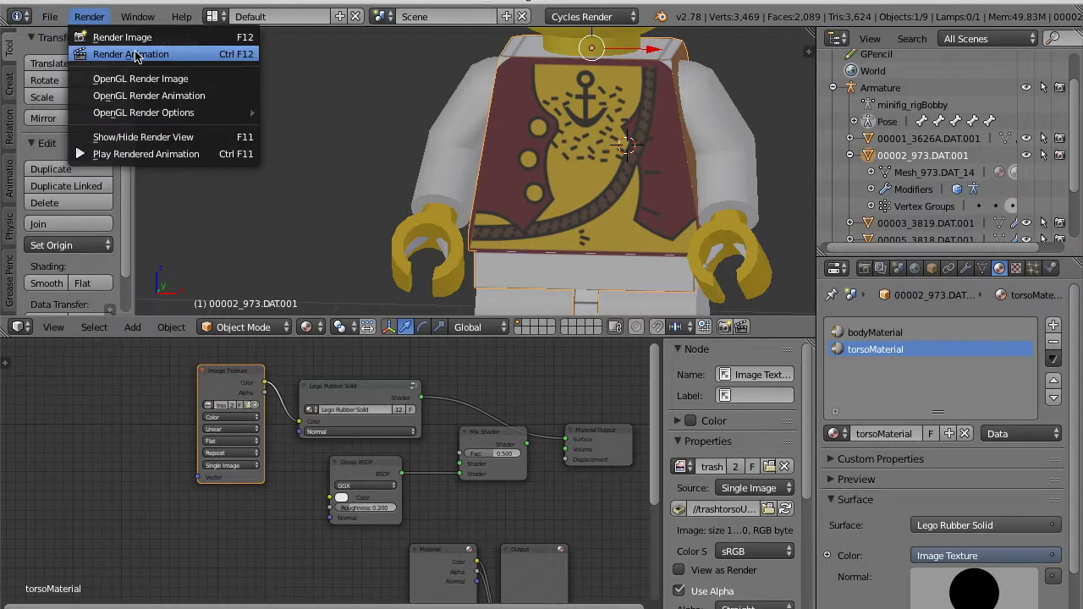
{"action": "mouse_move", "coordinate": [372, 602]}
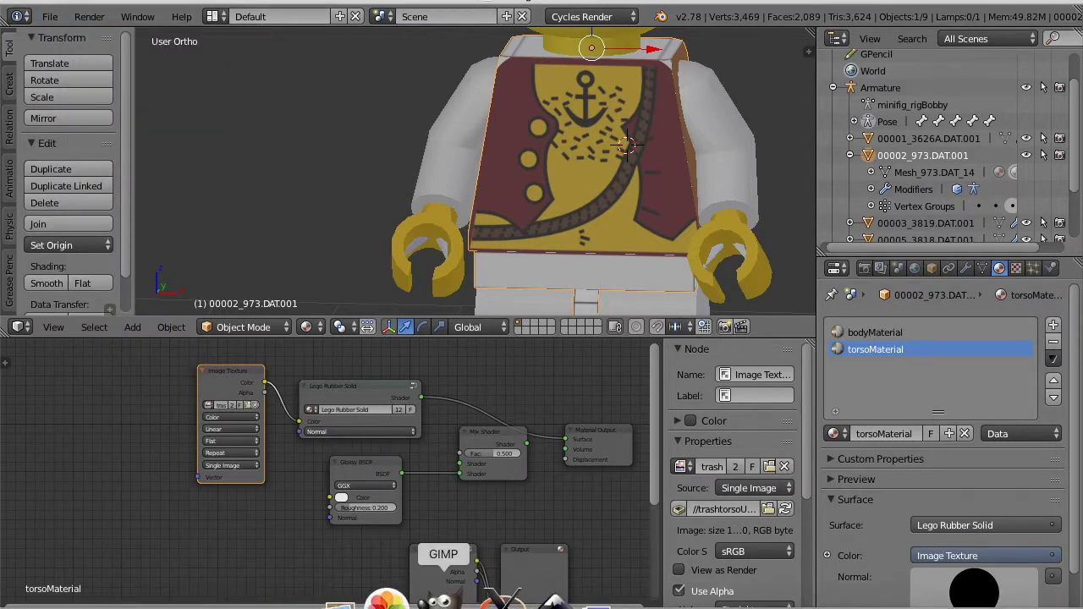
{"action": "left_click", "coordinate": [447, 595]}
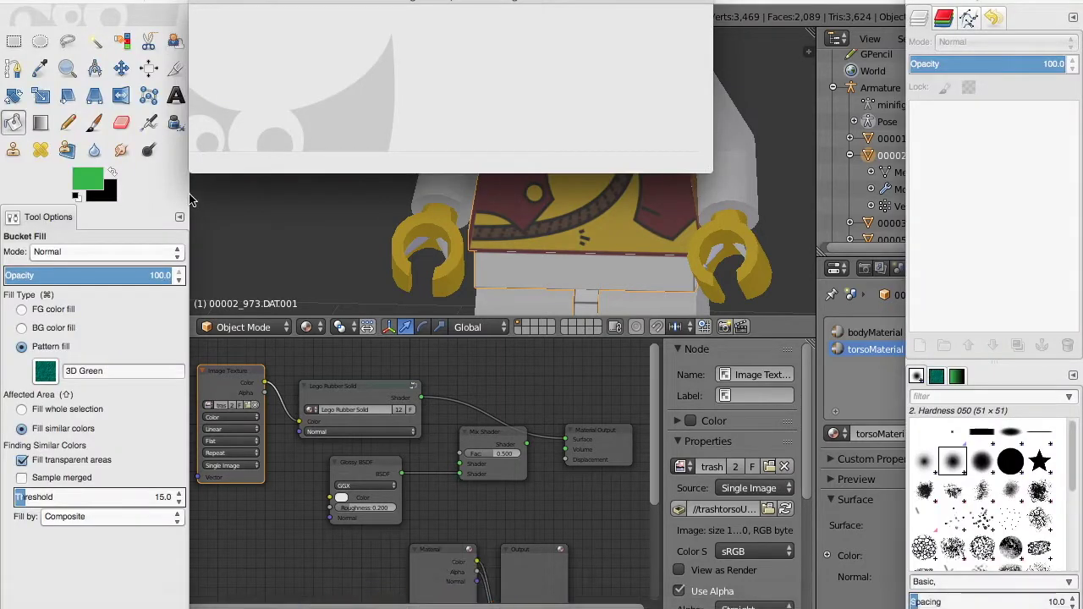
{"action": "left_click", "coordinate": [102, 2]}
{"action": "left_click", "coordinate": [106, 28]}
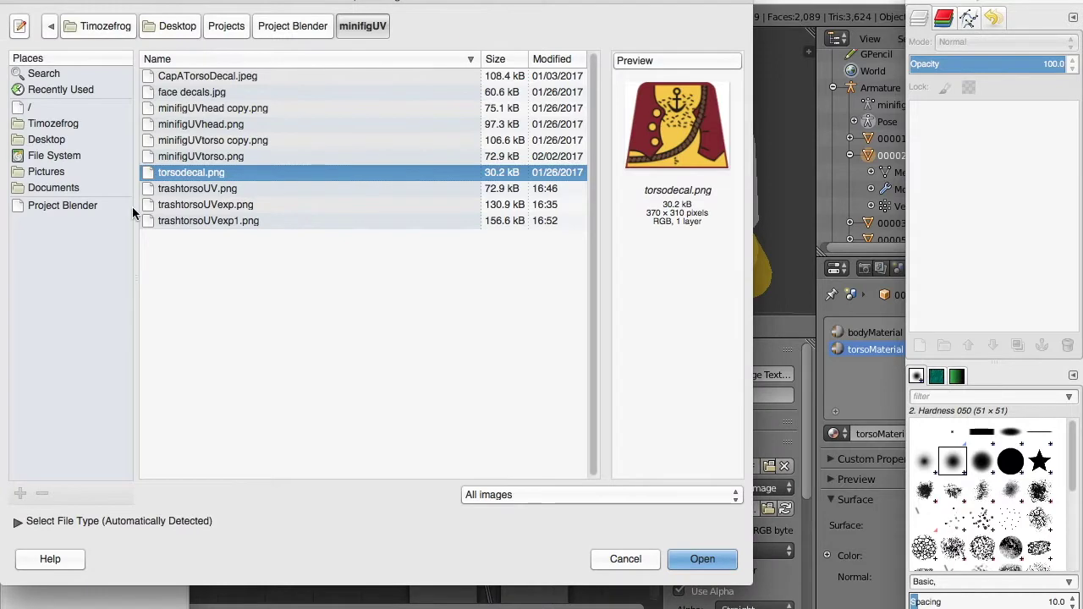
{"action": "left_click", "coordinate": [183, 192]}
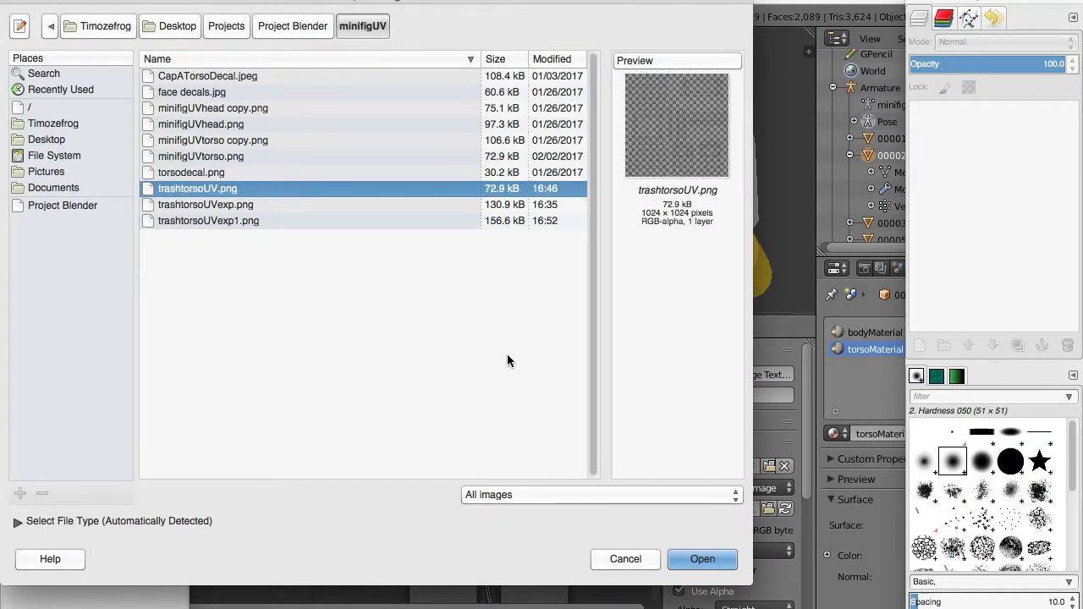
{"action": "left_click", "coordinate": [696, 559]}
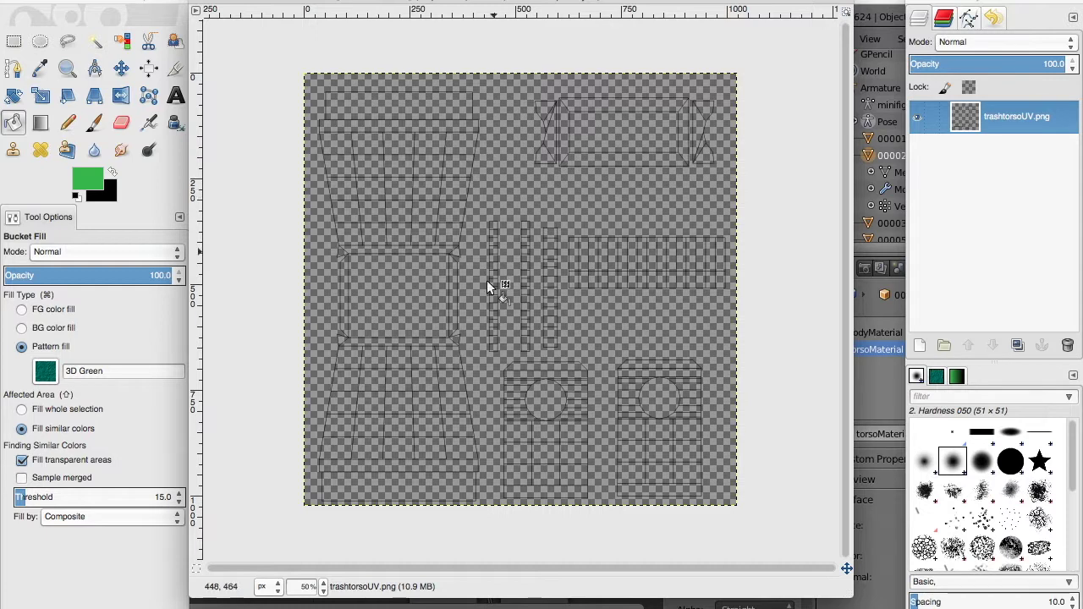
Create a new 1024 × 1024 px layer named paintlayer1 with transparency as its fill above the UV layout.
{"action": "left_click", "coordinate": [917, 346]}
{"action": "left_click", "coordinate": [926, 270]}
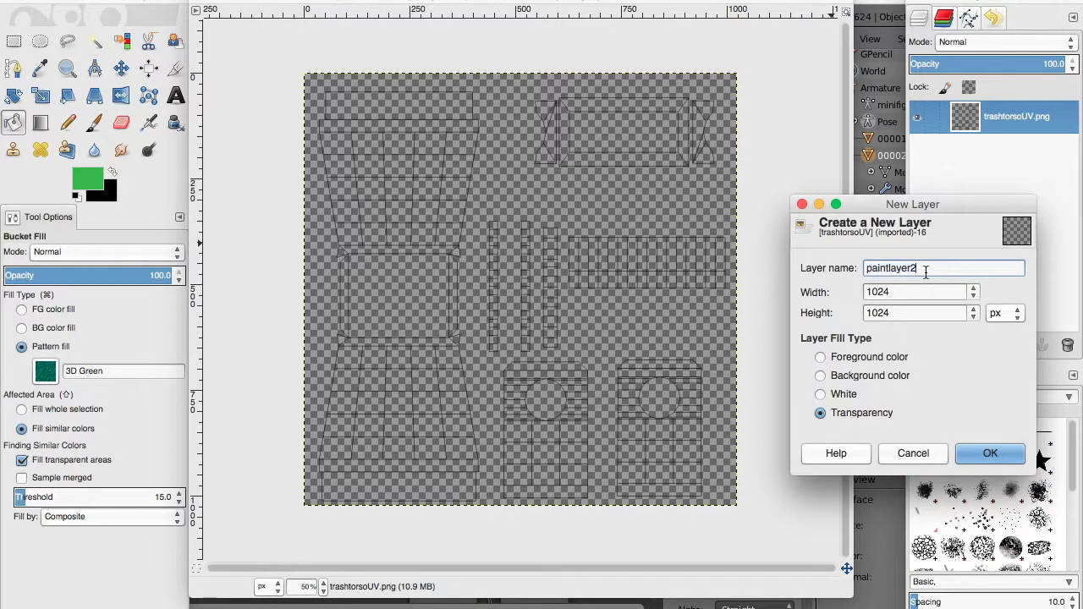
{"action": "type", "text": "1"}
{"action": "key", "text": "Return"}
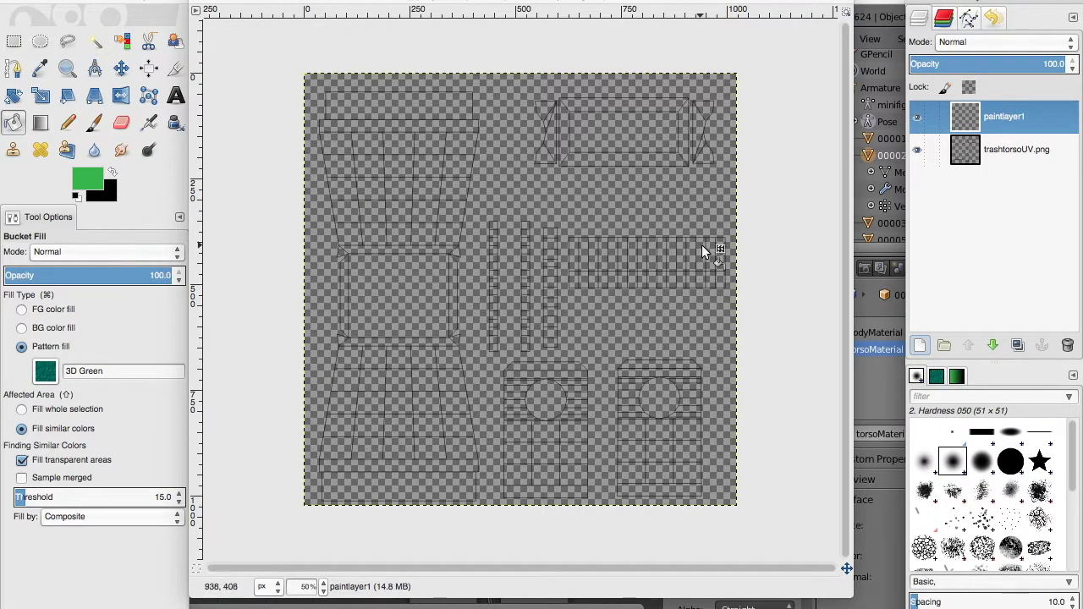
{"action": "left_click", "coordinate": [58, 0]}
{"action": "mouse_move", "coordinate": [98, 0]}
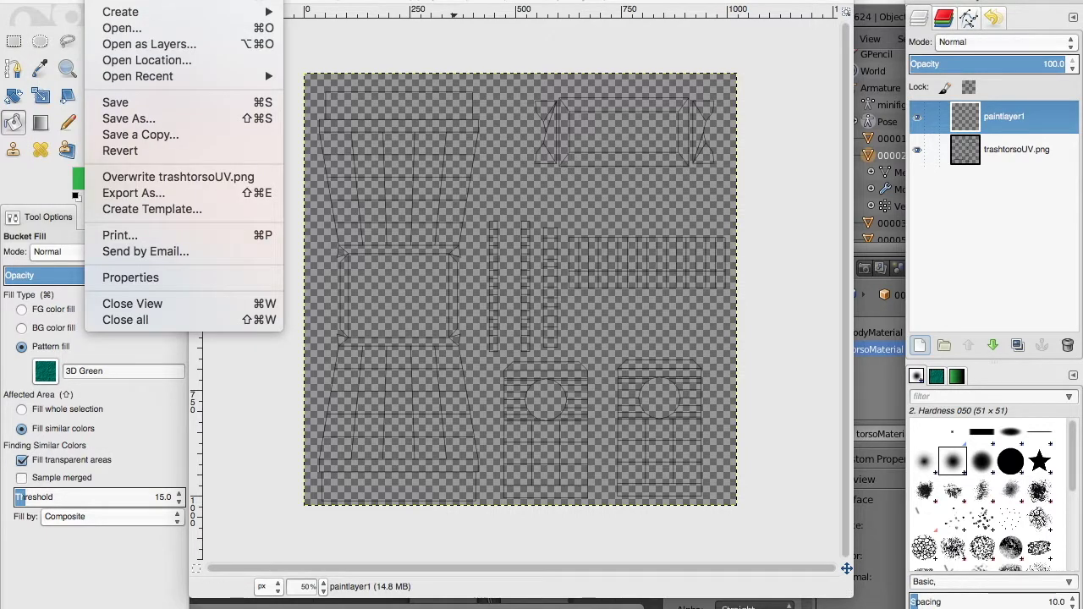
{"action": "left_click", "coordinate": [113, 48]}
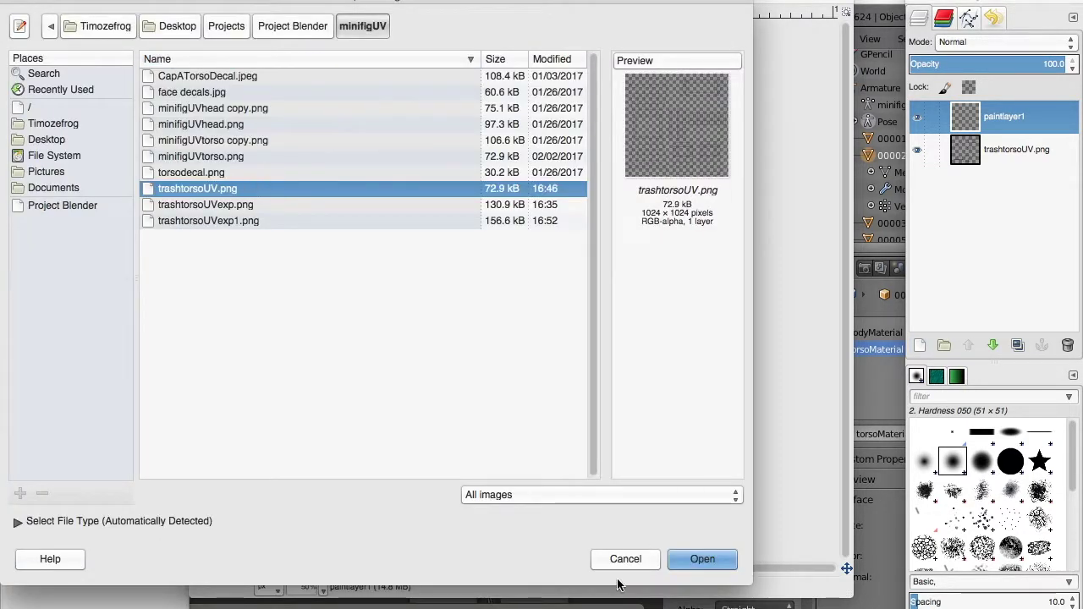
{"action": "left_click", "coordinate": [681, 559]}
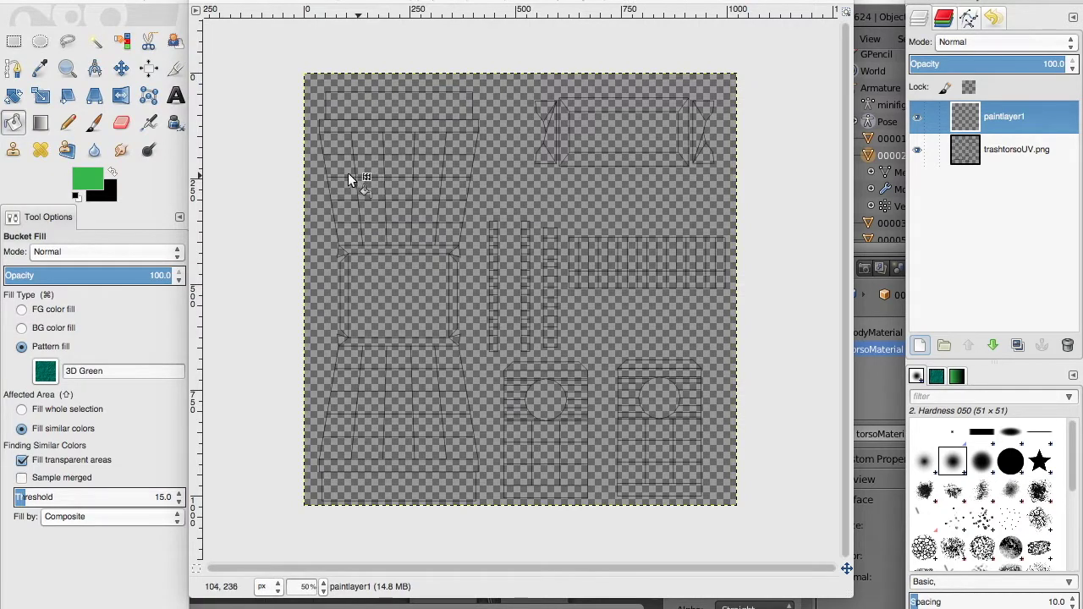
Open torsodecal.png from the minifigUV folder as a new layer in the UV layout image.
{"action": "left_click", "coordinate": [88, 2]}
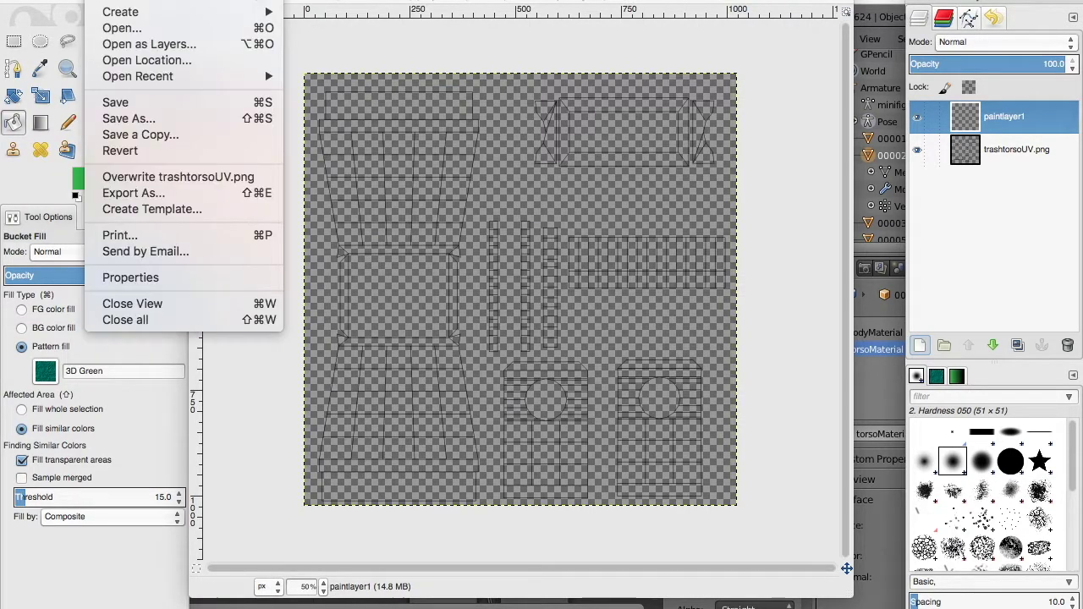
{"action": "left_click", "coordinate": [106, 44]}
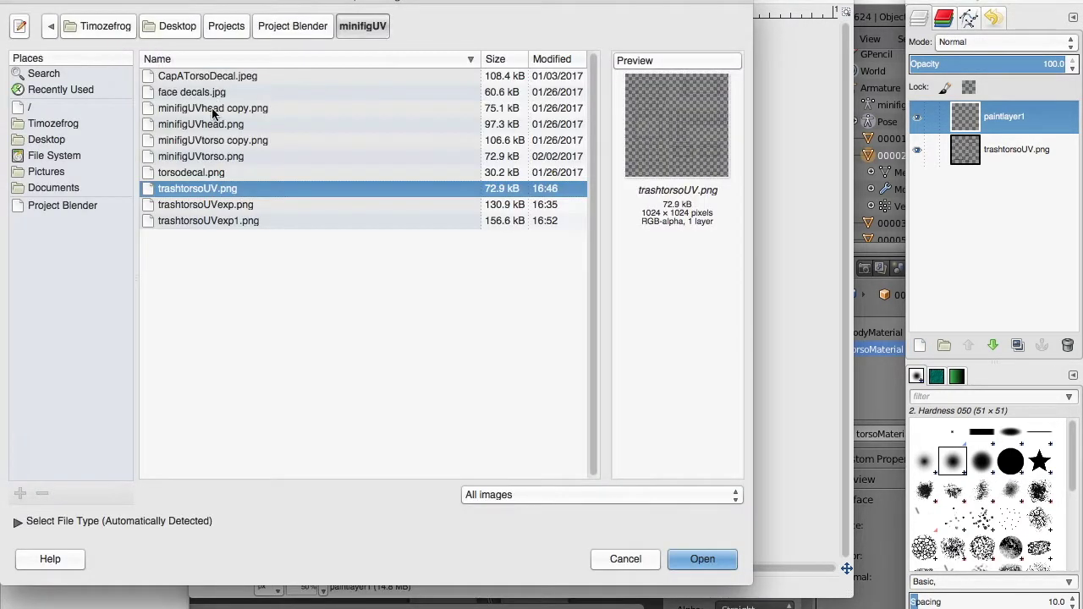
{"action": "left_click", "coordinate": [256, 171]}
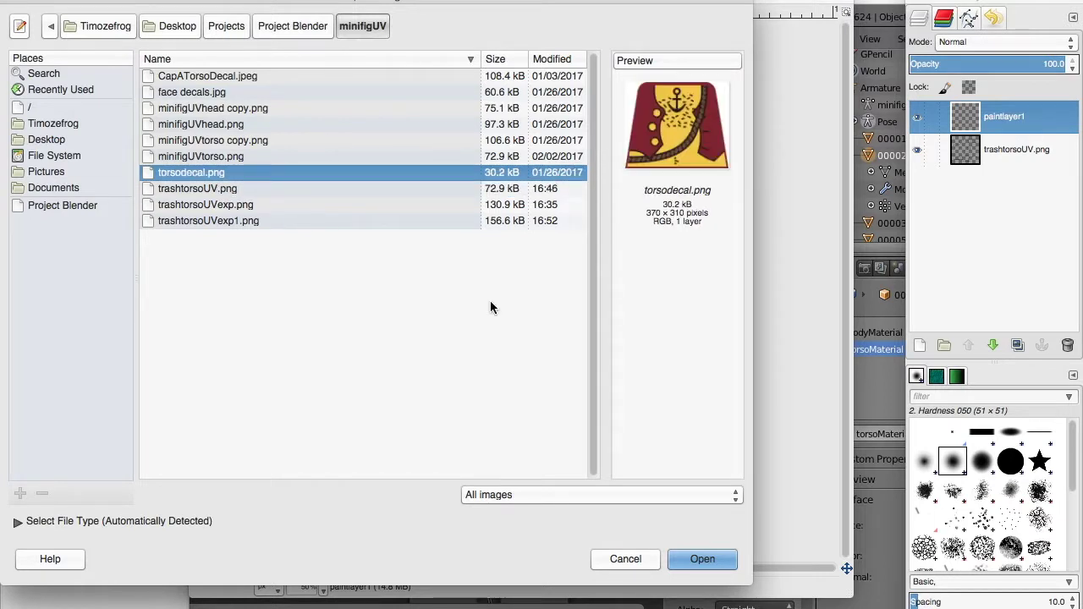
{"action": "left_click", "coordinate": [702, 560]}
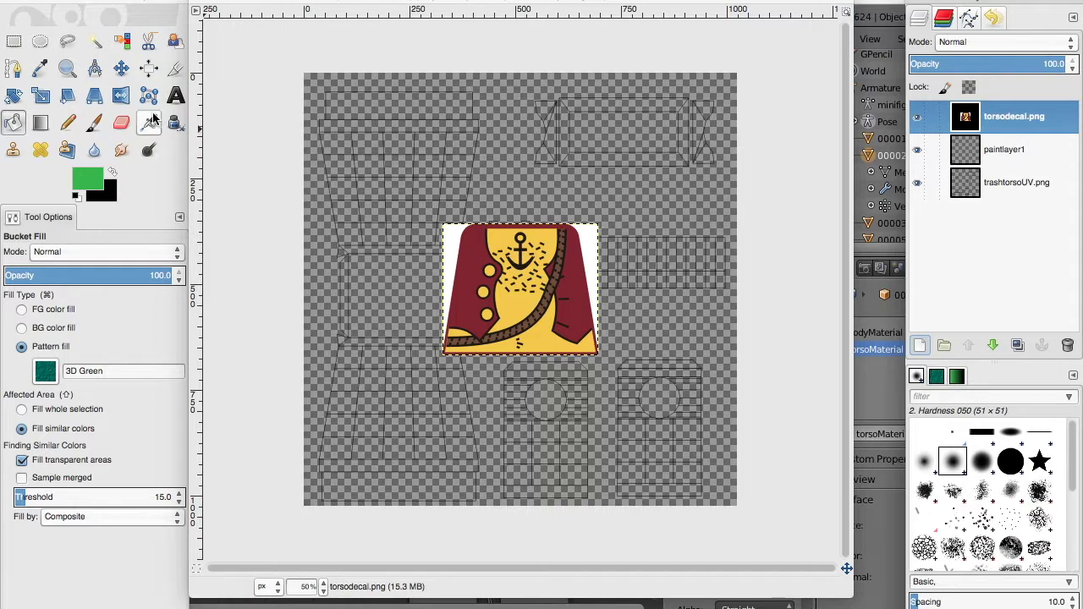
Move the torsodecal.png layer onto the lower-left torso panel of the UV layout.
{"action": "left_click", "coordinate": [120, 71]}
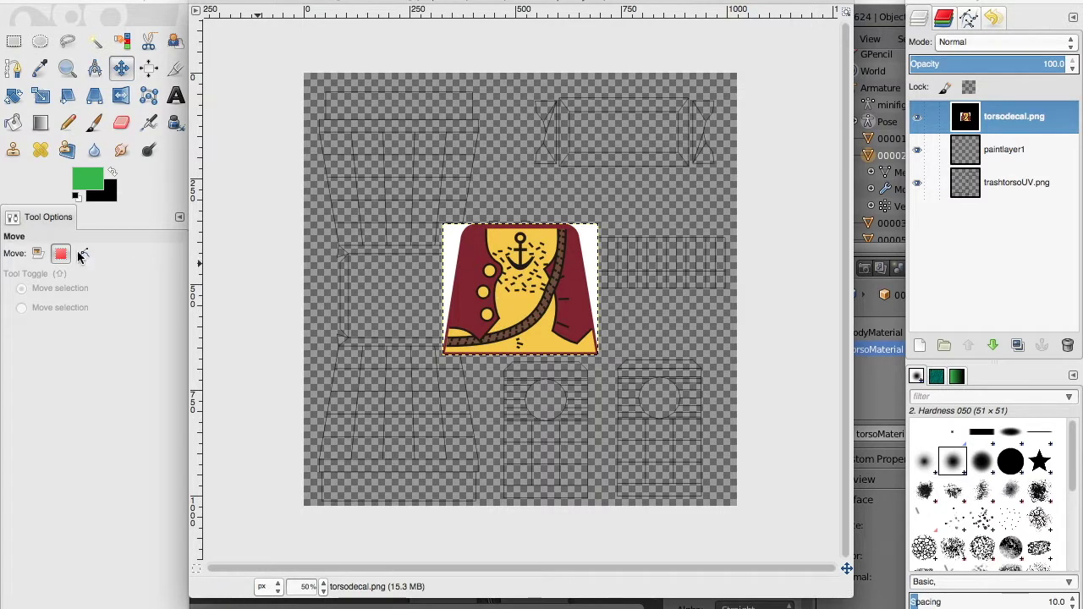
{"action": "left_click", "coordinate": [34, 254]}
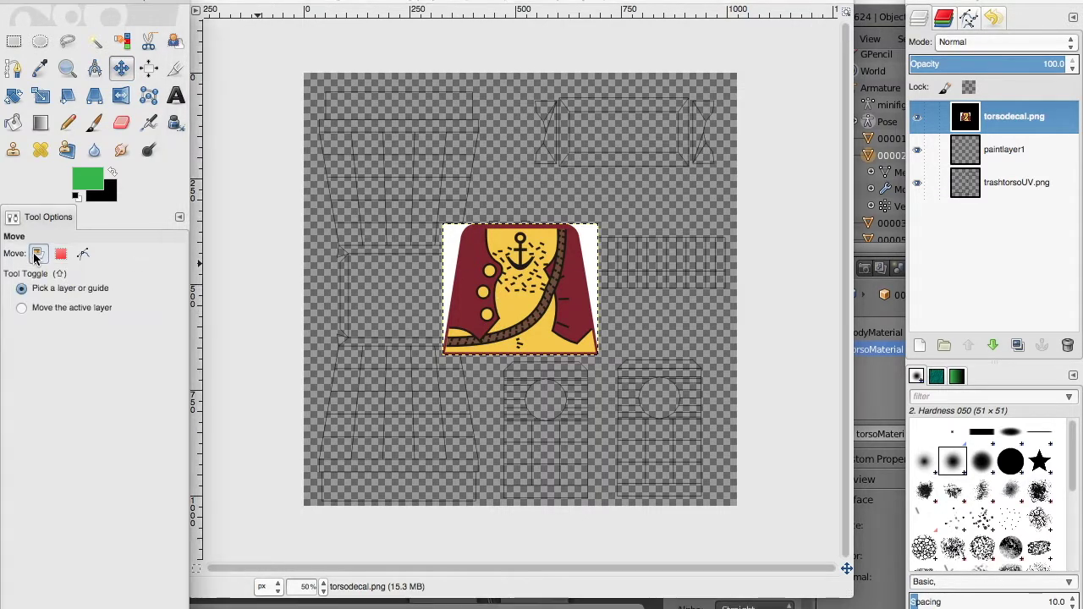
{"action": "left_click_drag", "start_coordinate": [462, 308], "coordinate": [329, 407]}
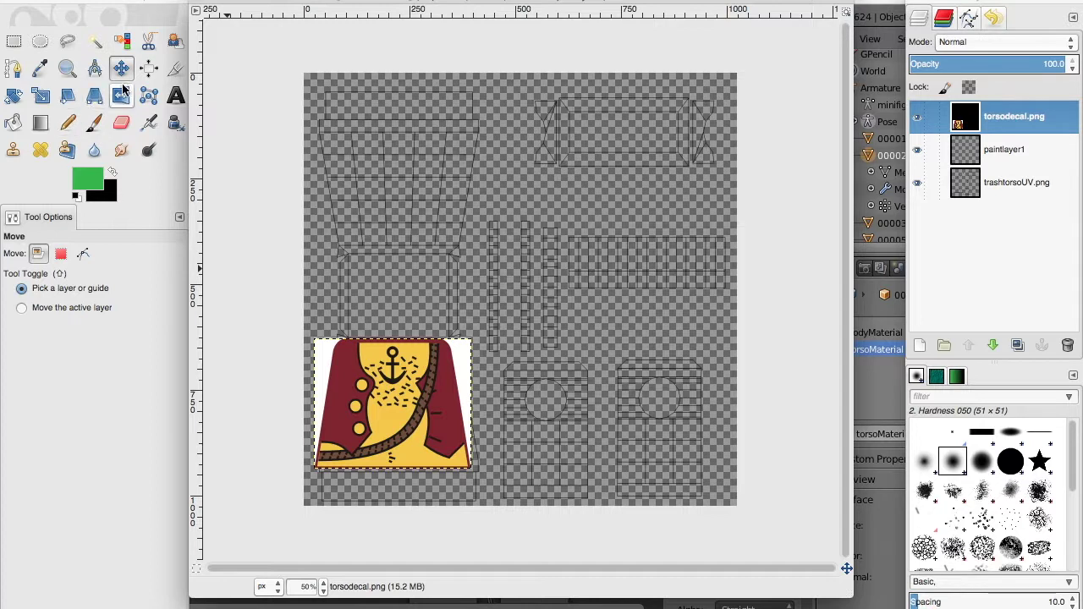
Scale the torsodecal.png layer to about 414 × 322 px to cover the lower-left torso panel.
{"action": "left_click", "coordinate": [35, 98]}
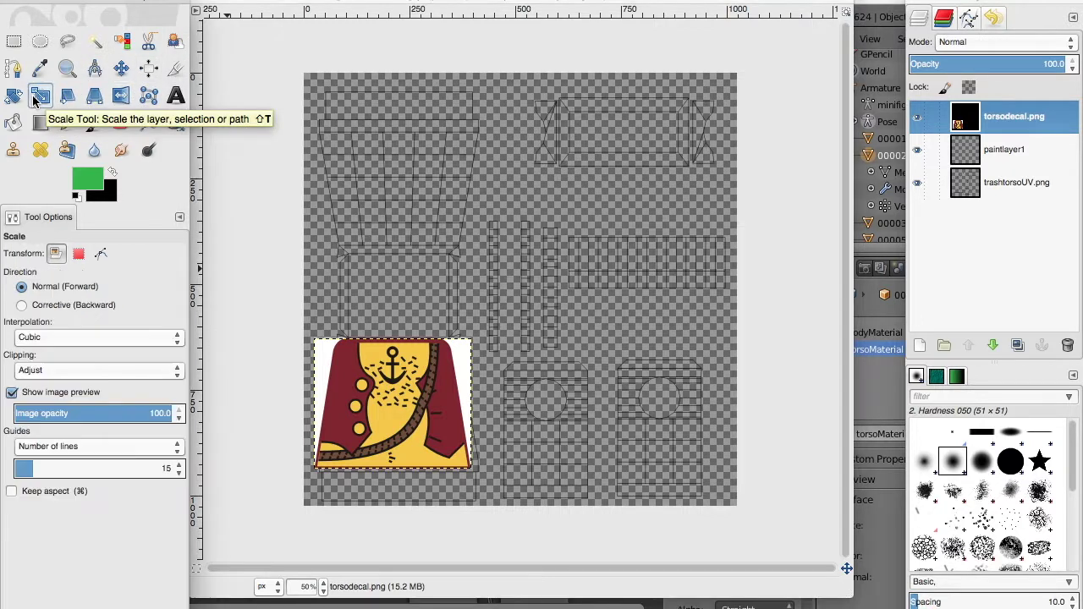
{"action": "left_click", "coordinate": [428, 464]}
{"action": "left_click_drag", "start_coordinate": [439, 474], "coordinate": [497, 484]}
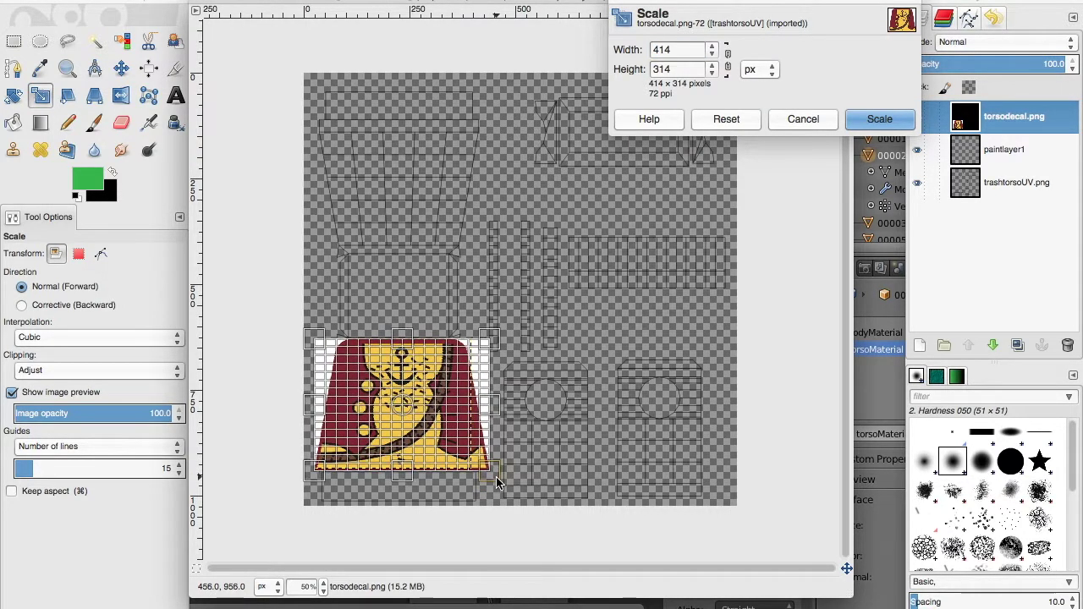
{"action": "left_click_drag", "start_coordinate": [404, 341], "coordinate": [405, 338]}
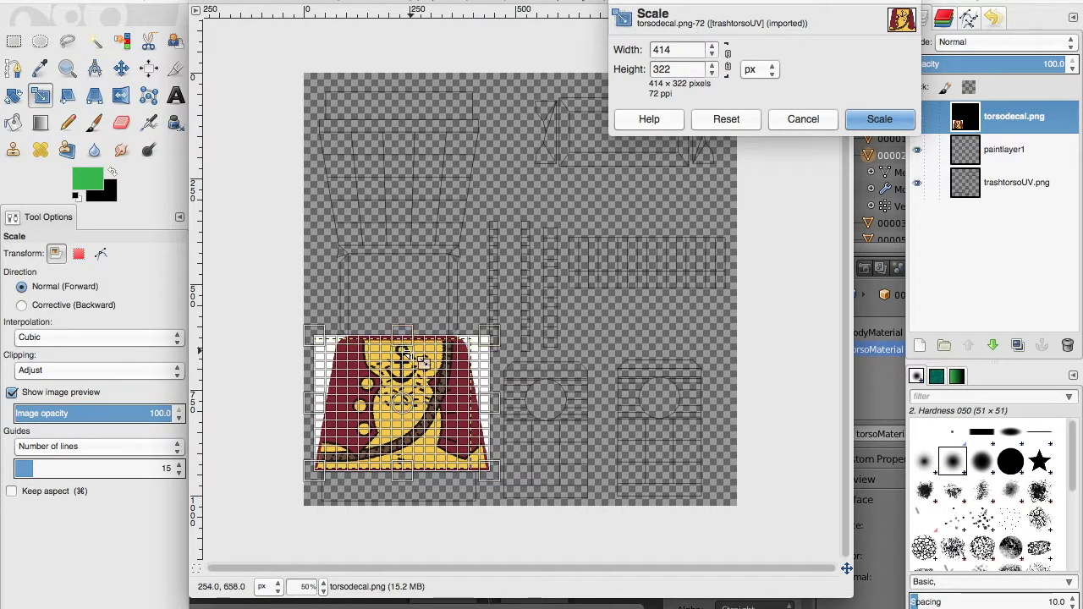
{"action": "left_click", "coordinate": [853, 118]}
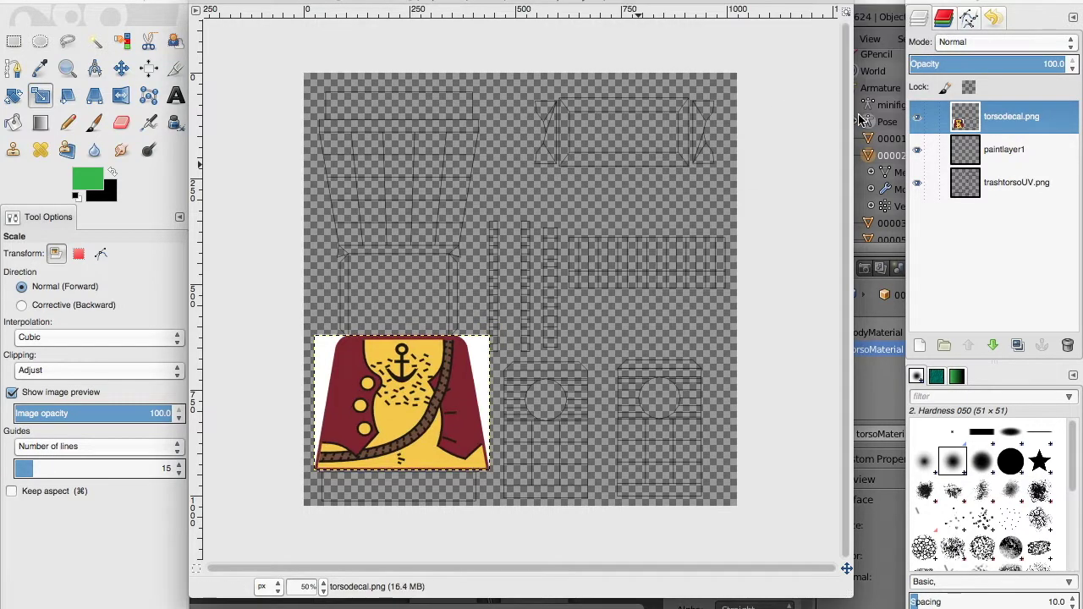
Reorder the layers so paintlayer1 sits above torsodecal.png, and make a rectangular selection of about 404 × 340 px over the upper-left torso panel.
{"action": "left_click_drag", "start_coordinate": [966, 120], "coordinate": [967, 161]}
{"action": "left_click", "coordinate": [970, 117]}
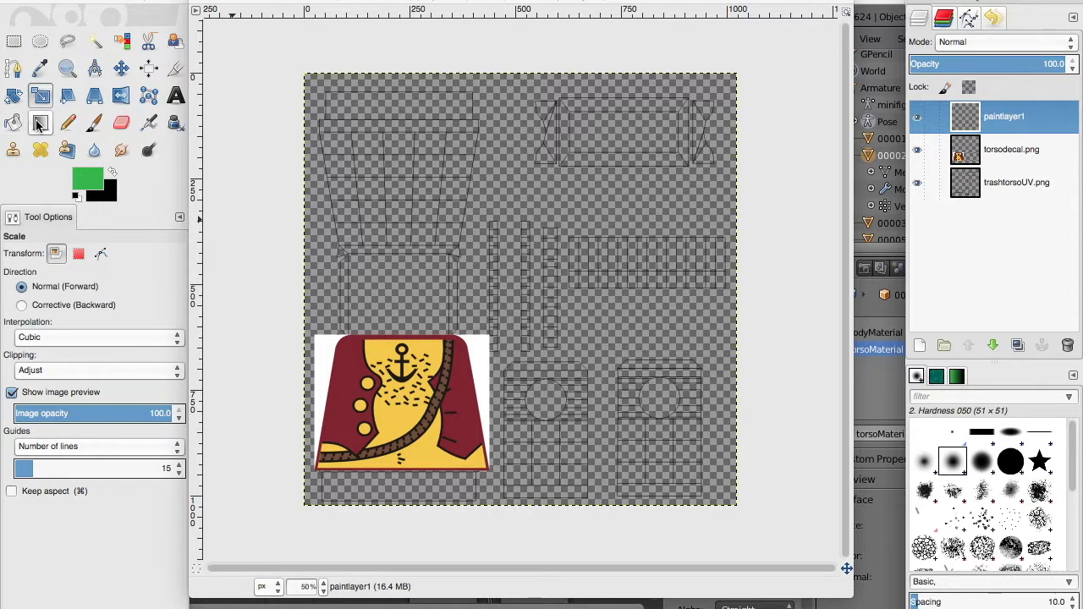
{"action": "left_click", "coordinate": [15, 43]}
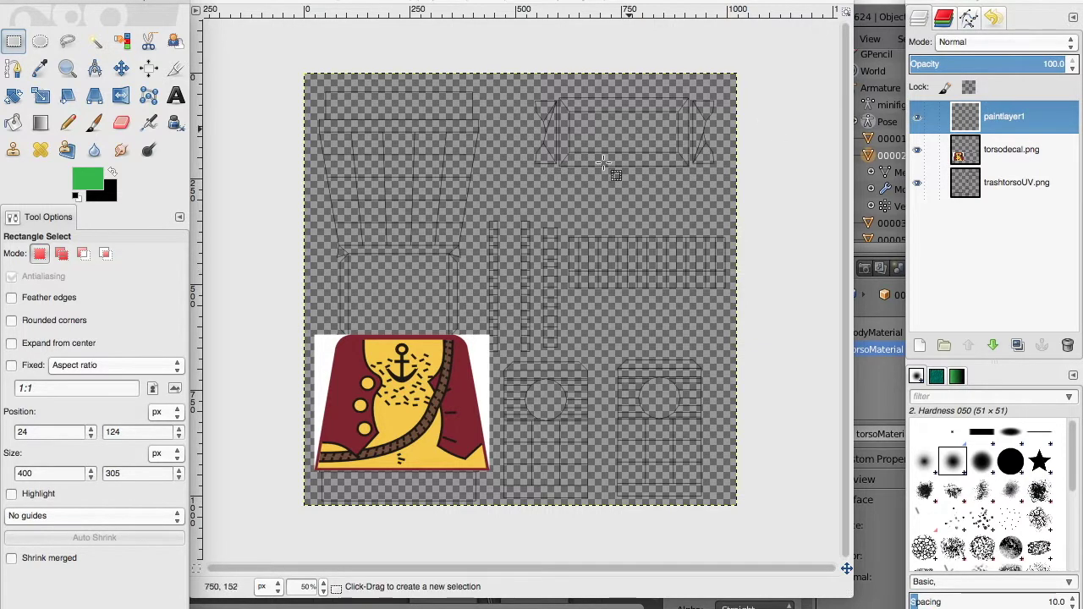
{"action": "left_click", "coordinate": [474, 263]}
{"action": "left_click_drag", "start_coordinate": [430, 196], "coordinate": [313, 114]}
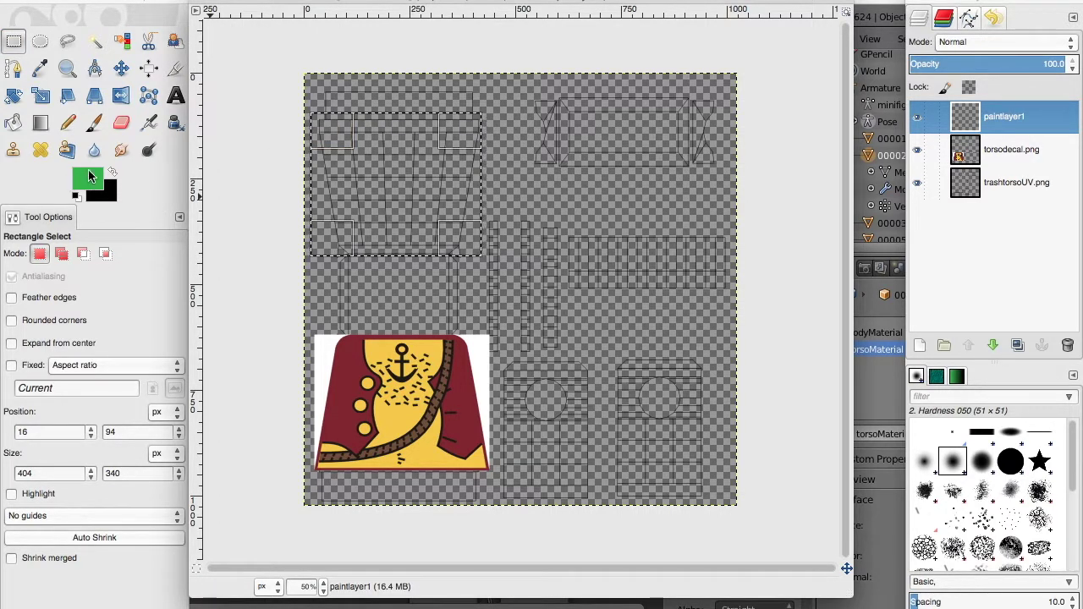
Set the foreground colour to bright red, fa270f, using the colour wheel.
{"action": "left_click", "coordinate": [89, 176]}
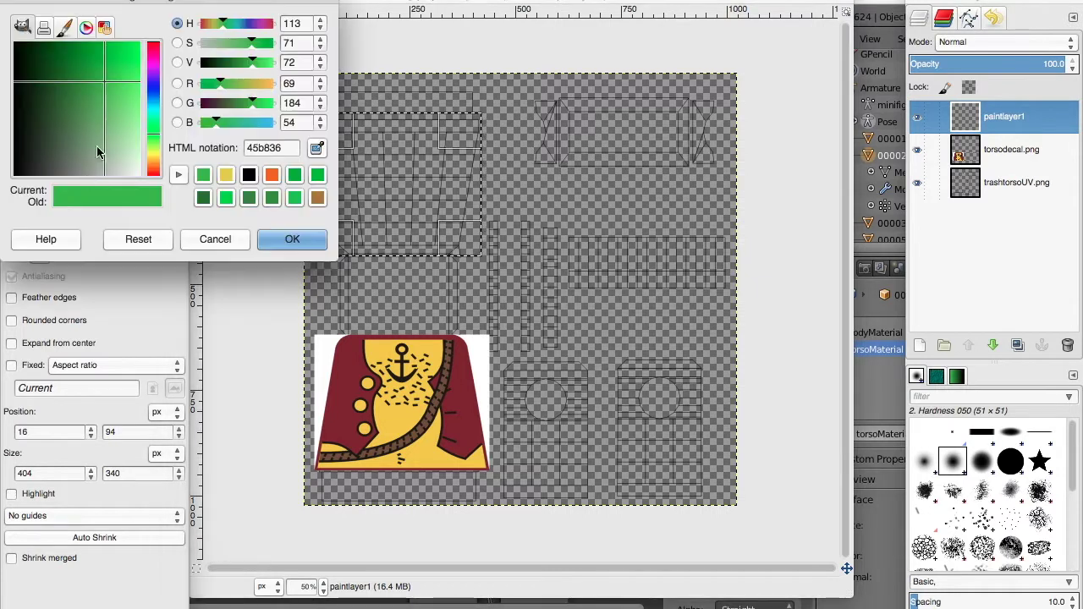
{"action": "left_click", "coordinate": [85, 27]}
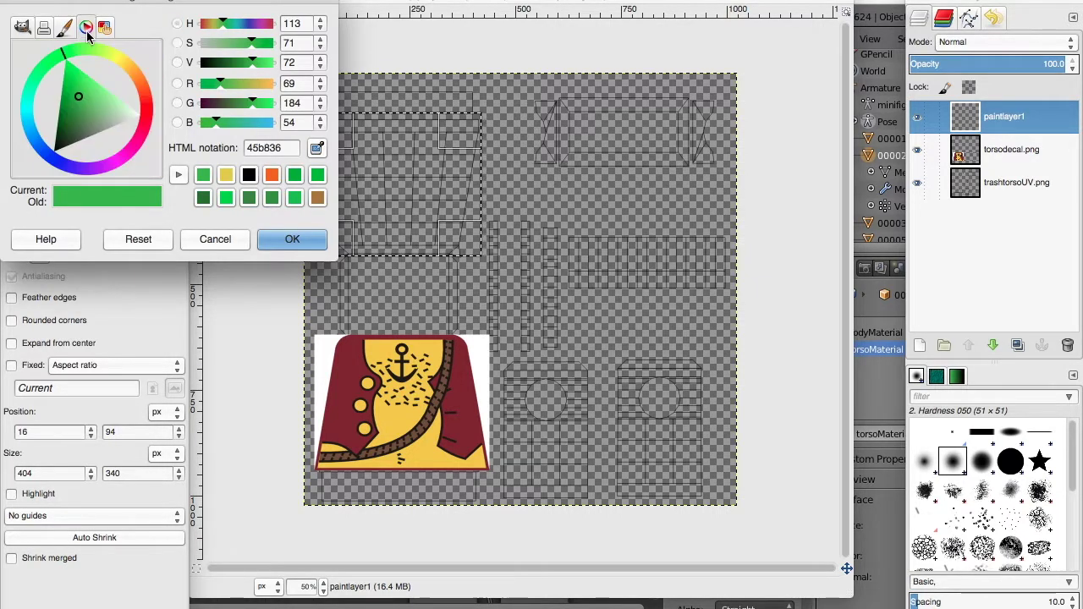
{"action": "left_click", "coordinate": [141, 85]}
{"action": "left_click_drag", "start_coordinate": [142, 133], "coordinate": [146, 111]}
{"action": "left_click", "coordinate": [138, 107]}
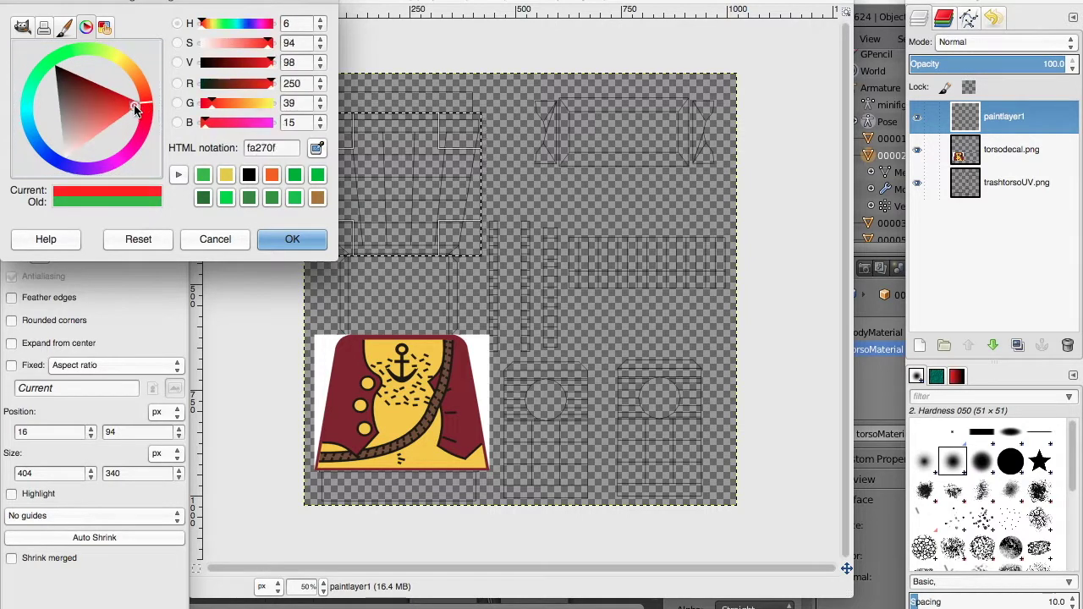
{"action": "left_click", "coordinate": [292, 239]}
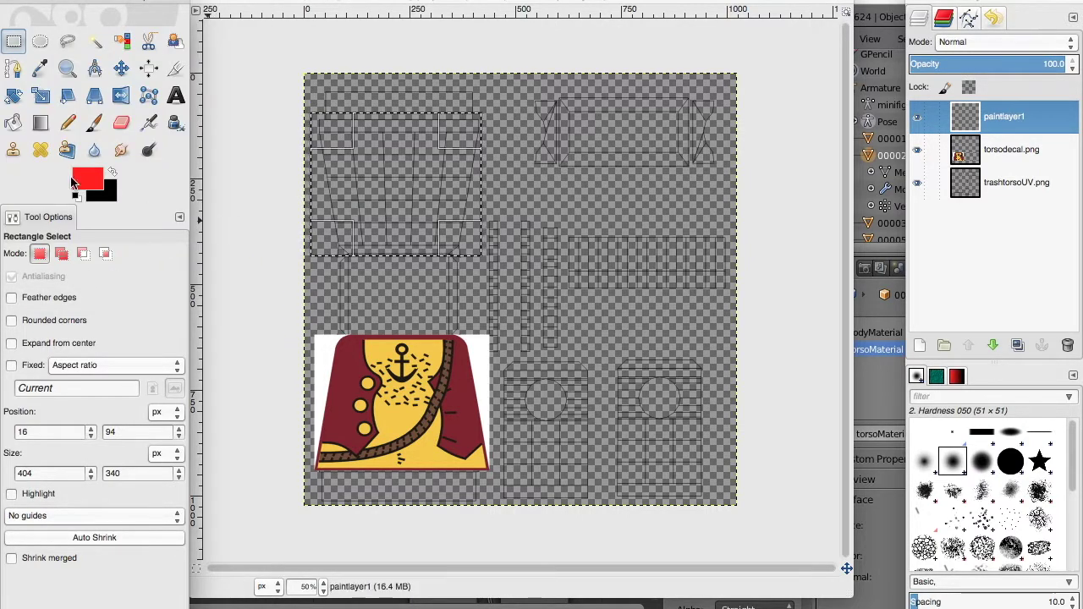
Bucket-fill the selected upper-left torso panel on paintlayer1 with the red foreground colour instead of a pattern.
{"action": "left_click", "coordinate": [14, 124]}
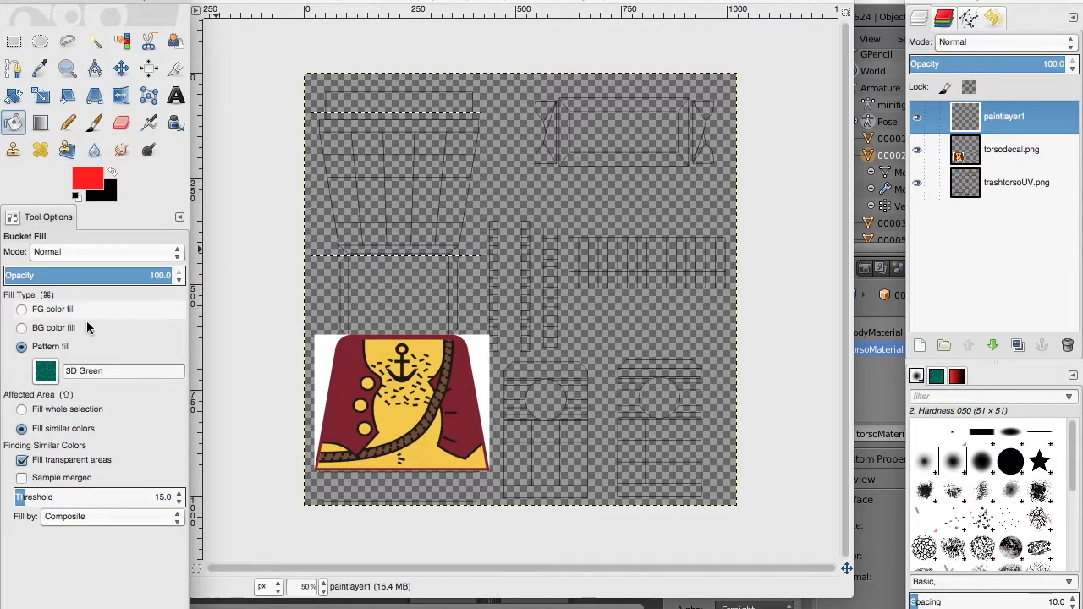
{"action": "left_click", "coordinate": [22, 309]}
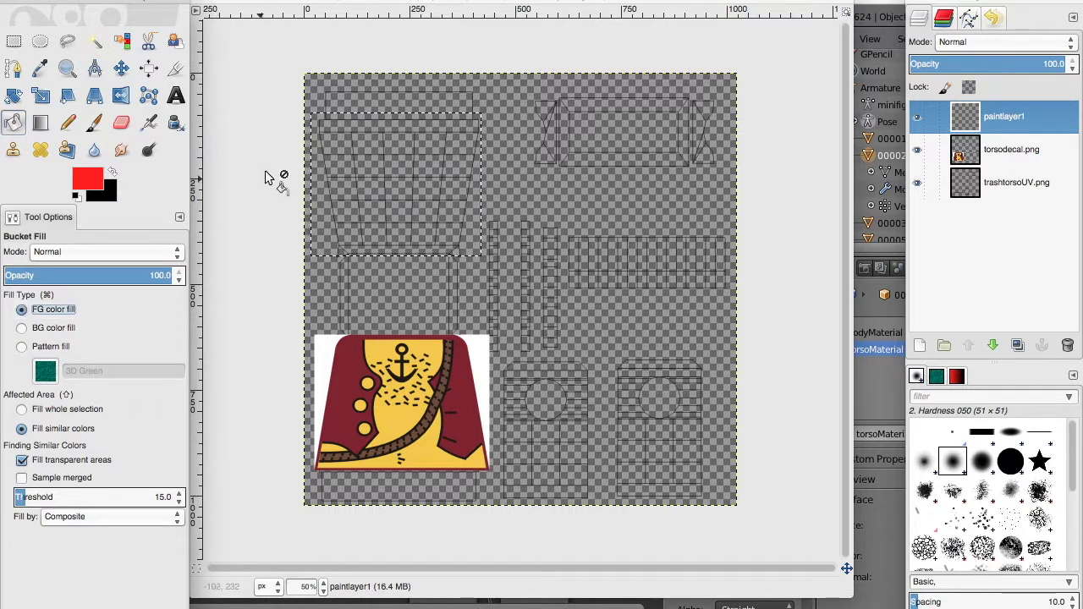
{"action": "left_click", "coordinate": [458, 217]}
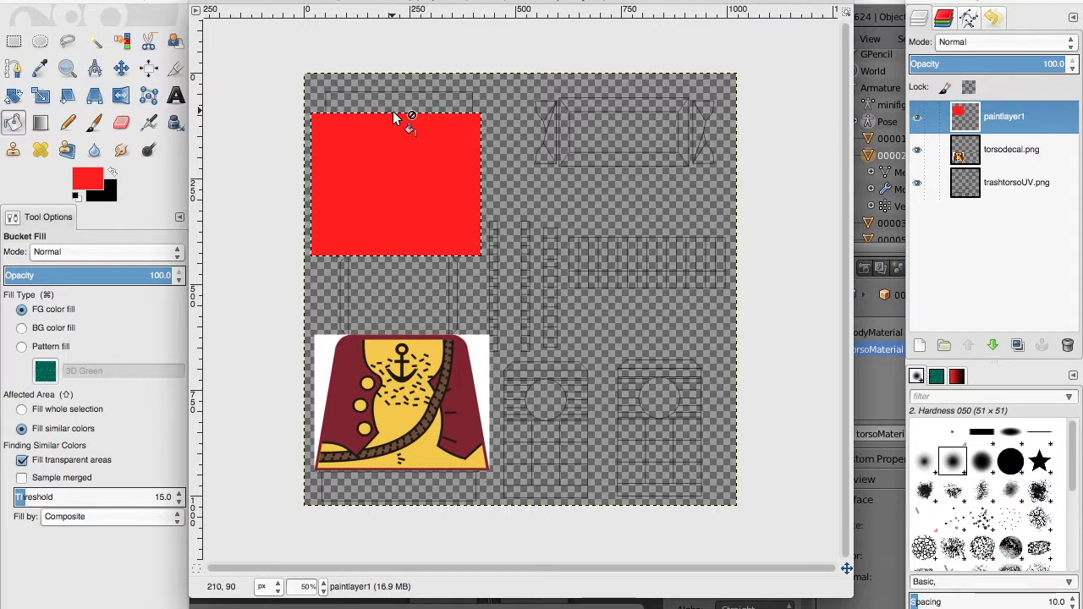
Scale the red filled area upward to about 402 × 404 px so it covers the whole upper-left torso panel.
{"action": "left_click", "coordinate": [39, 96]}
{"action": "left_click", "coordinate": [411, 174]}
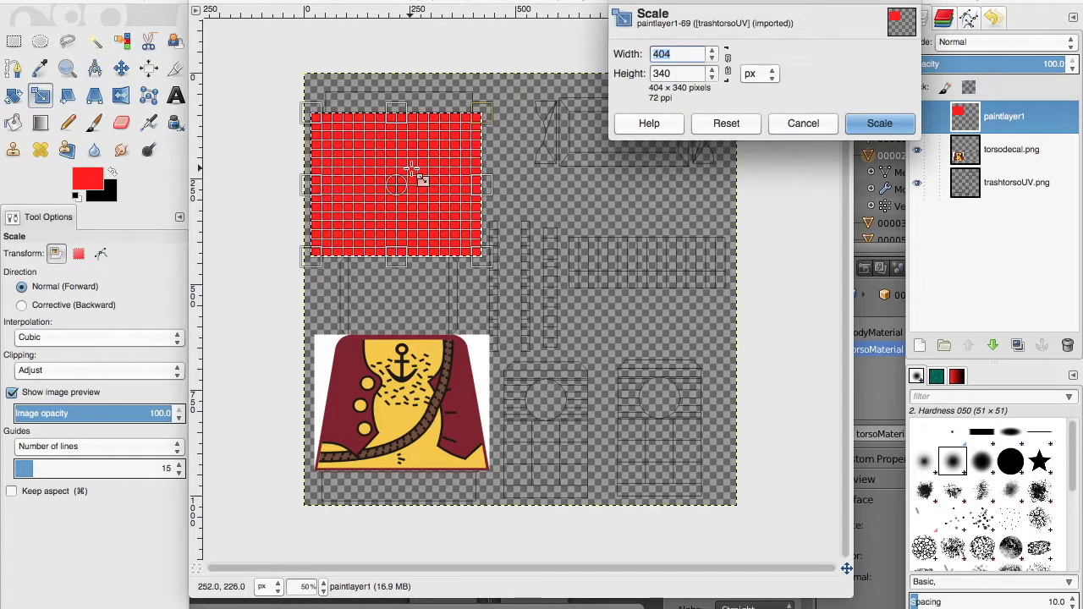
{"action": "left_click_drag", "start_coordinate": [414, 112], "coordinate": [404, 85]}
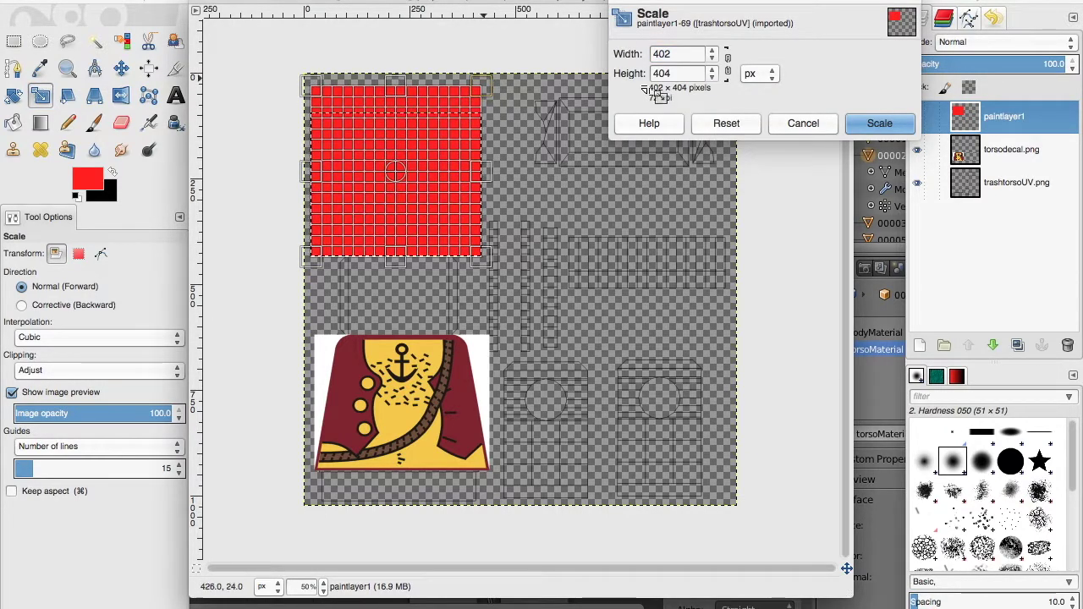
{"action": "left_click", "coordinate": [879, 120]}
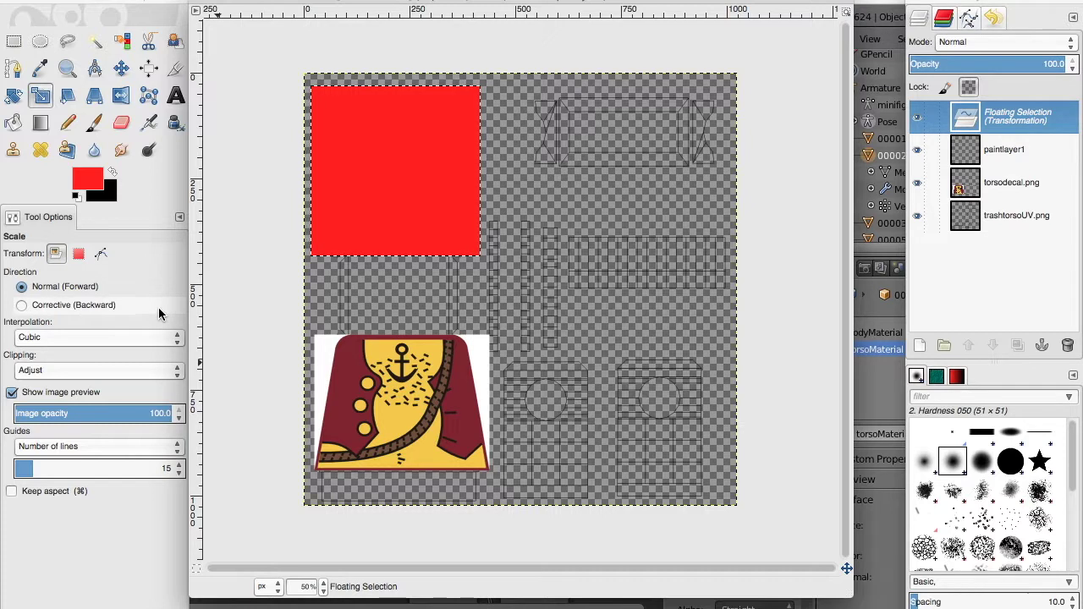
Set the foreground colour to a bright green from the recent colours.
{"action": "left_click", "coordinate": [85, 185]}
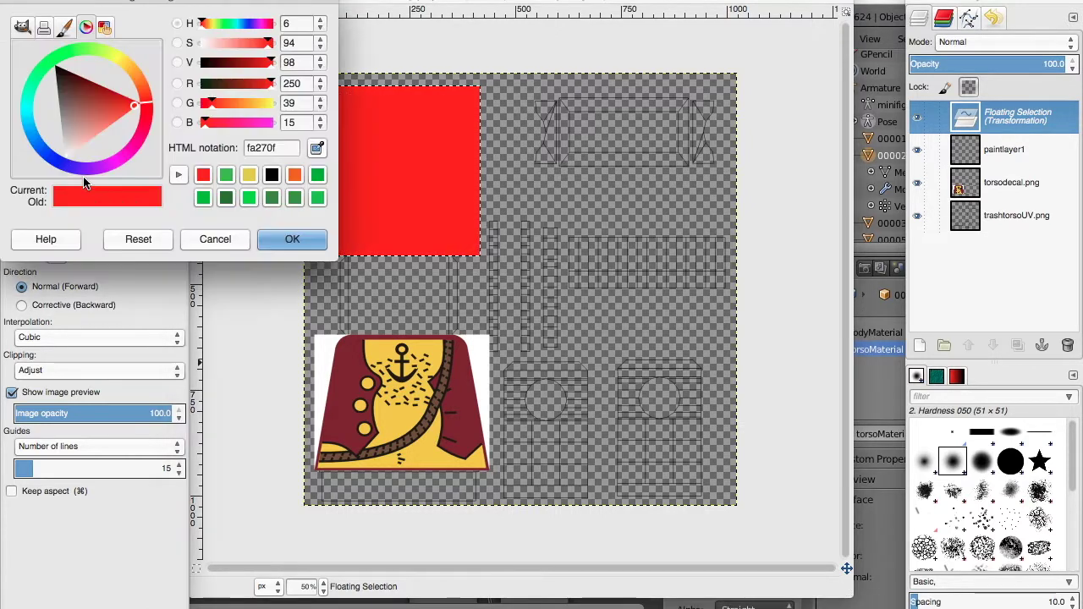
{"action": "left_click", "coordinate": [294, 199]}
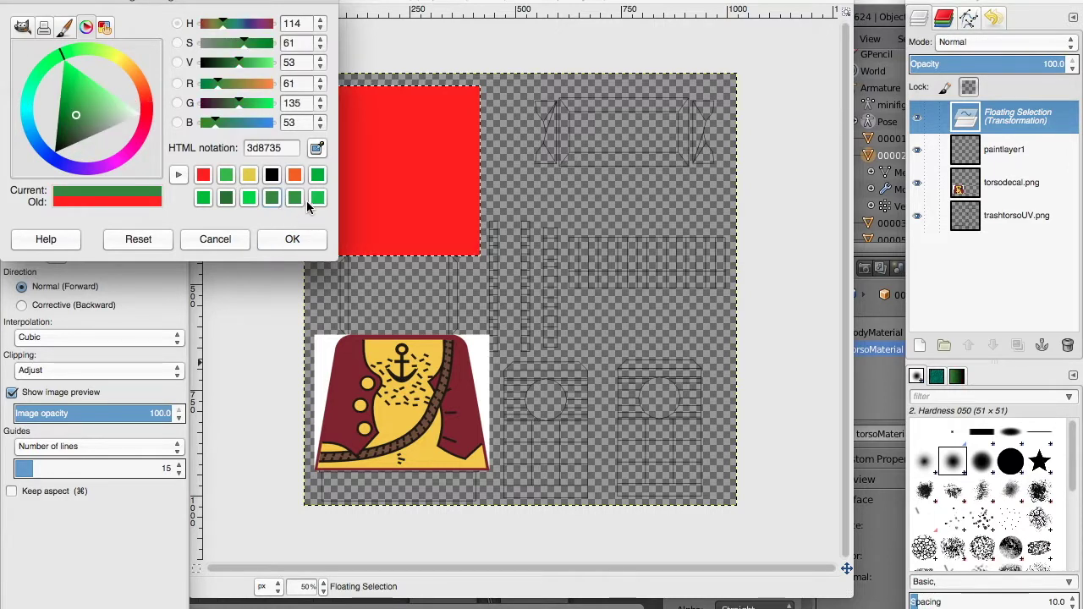
{"action": "left_click", "coordinate": [314, 198]}
{"action": "left_click", "coordinate": [293, 239]}
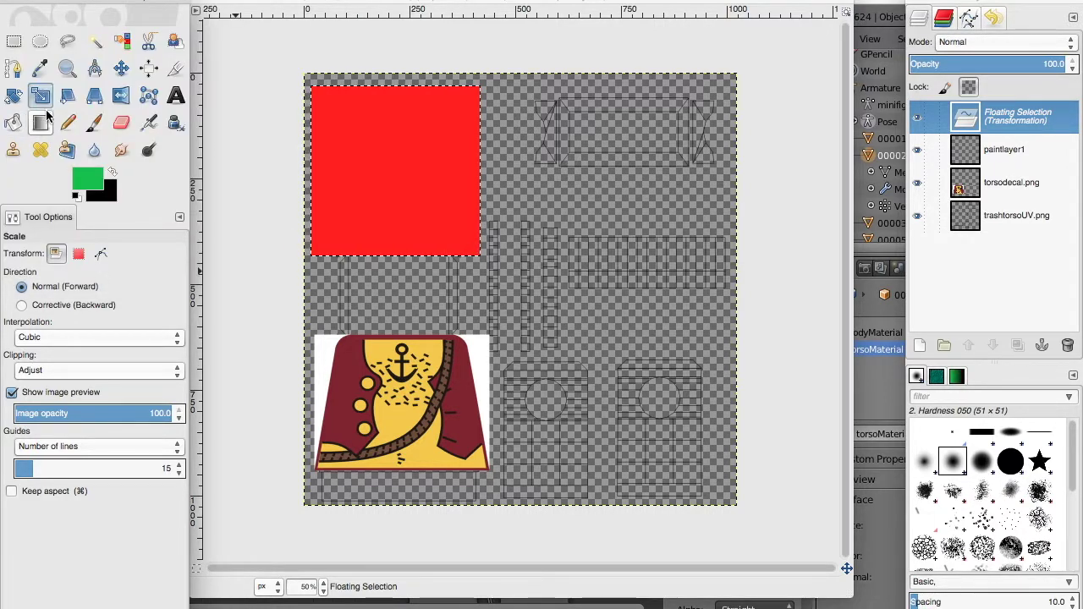
Make a rectangular selection about 344 px tall around the three narrow vertical strips, widening it slightly to enclose their outer edge.
{"action": "left_click", "coordinate": [14, 41]}
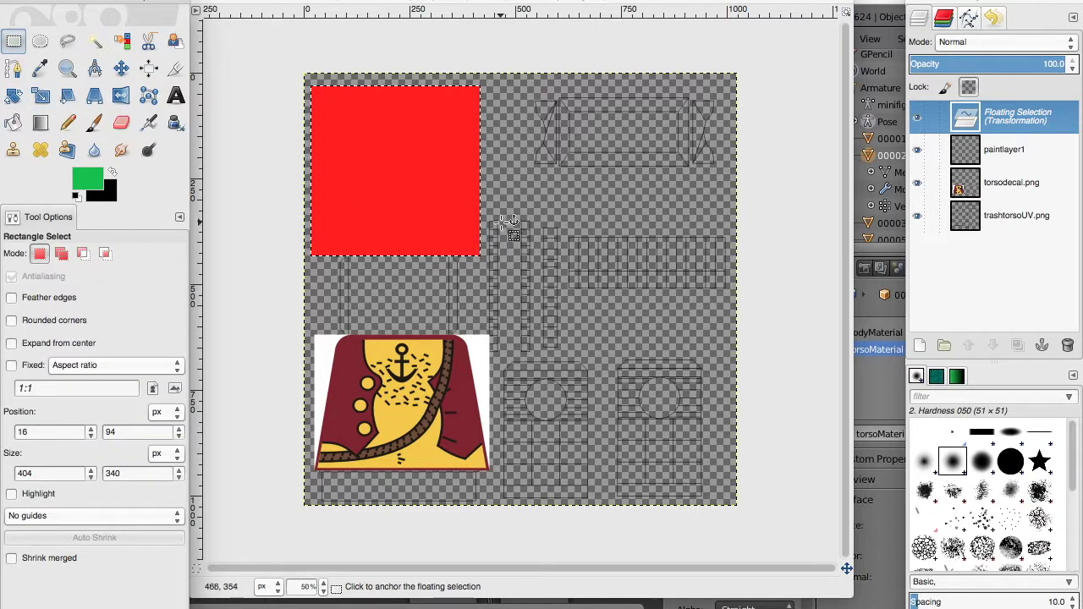
{"action": "left_click_drag", "start_coordinate": [488, 216], "coordinate": [561, 362]}
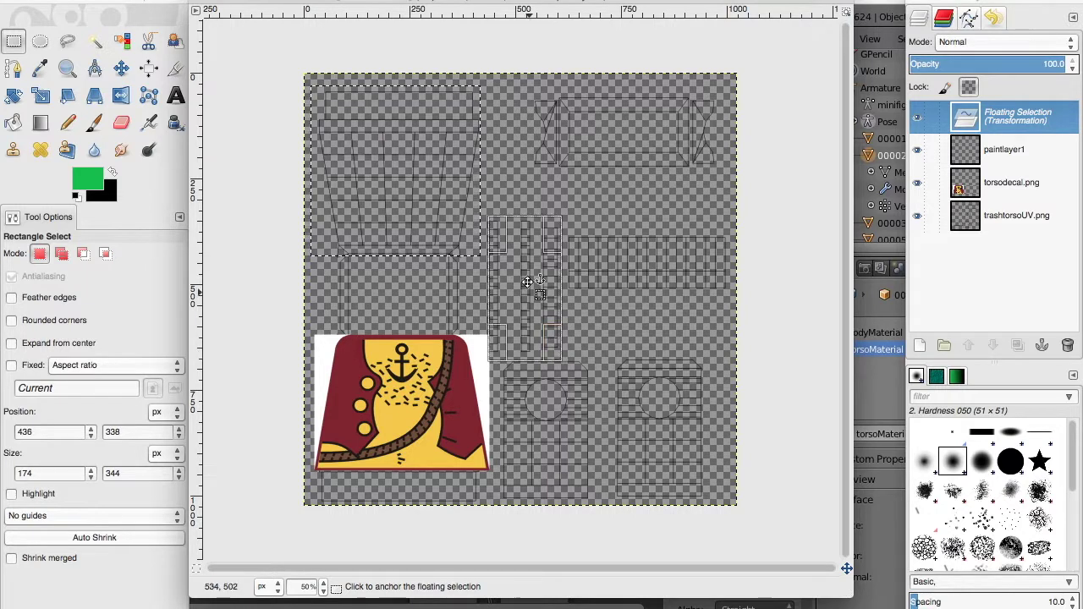
{"action": "left_click_drag", "start_coordinate": [500, 285], "coordinate": [496, 295]}
Convert the floating selection to its own layer, and bucket-fill the selected vertical strips with green on paintlayer1.
{"action": "left_click", "coordinate": [14, 122]}
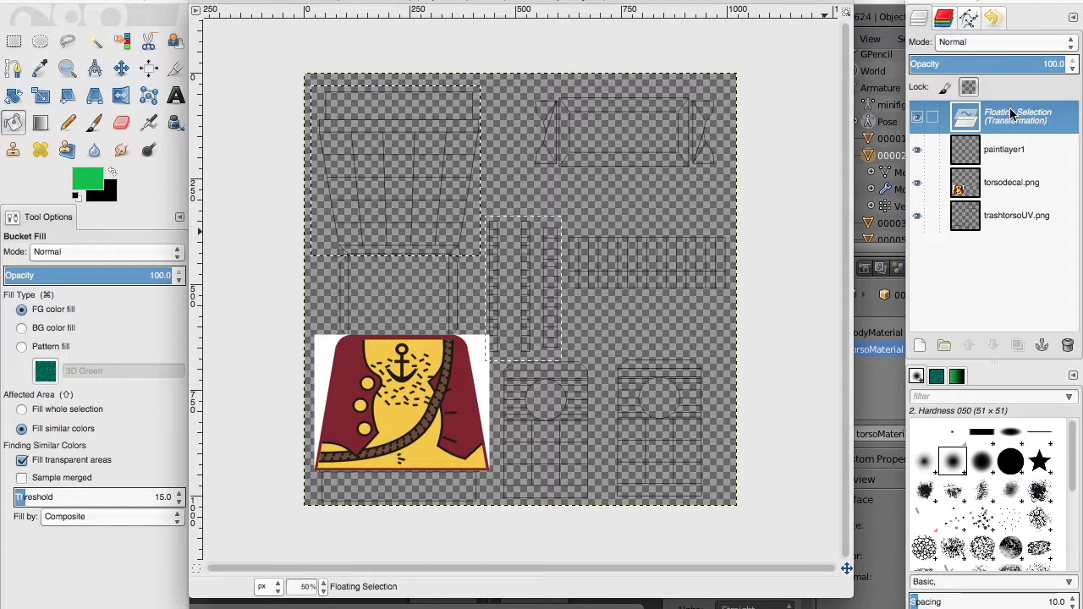
{"action": "left_click", "coordinate": [919, 345]}
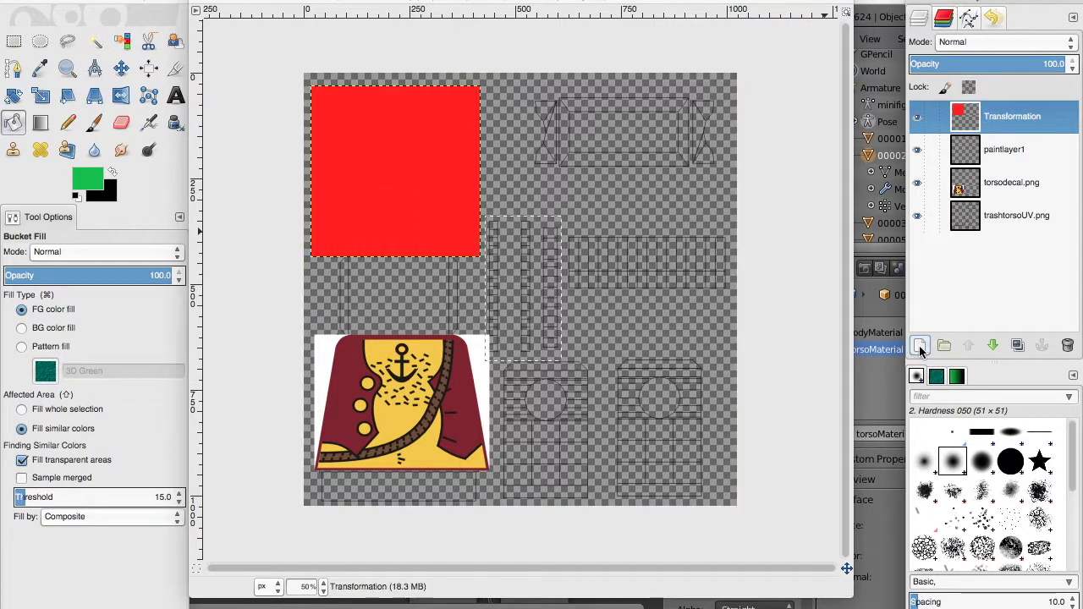
{"action": "left_click", "coordinate": [999, 150]}
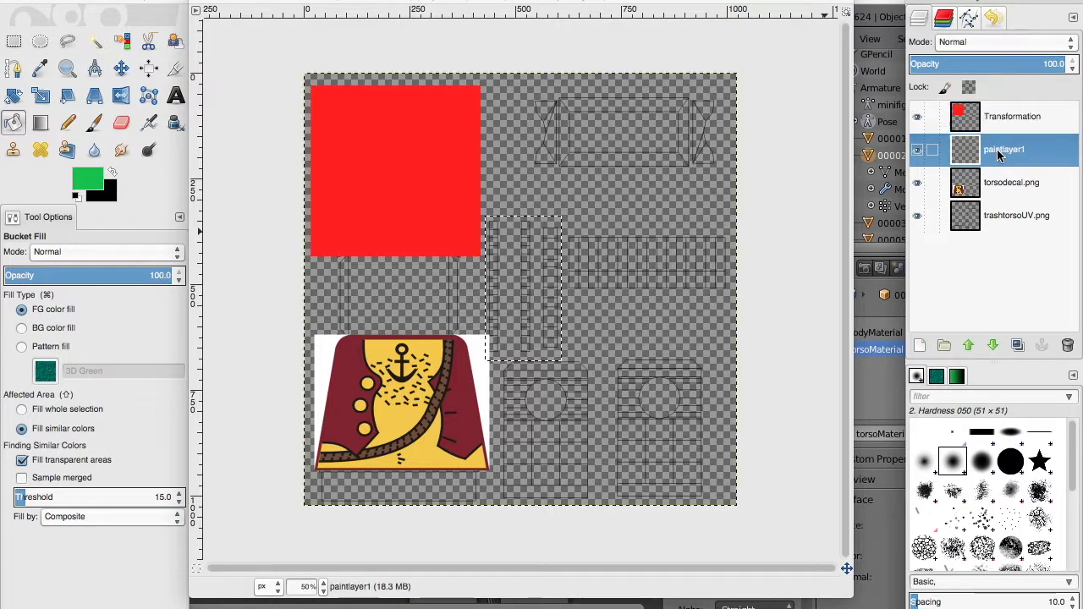
{"action": "left_click", "coordinate": [513, 249]}
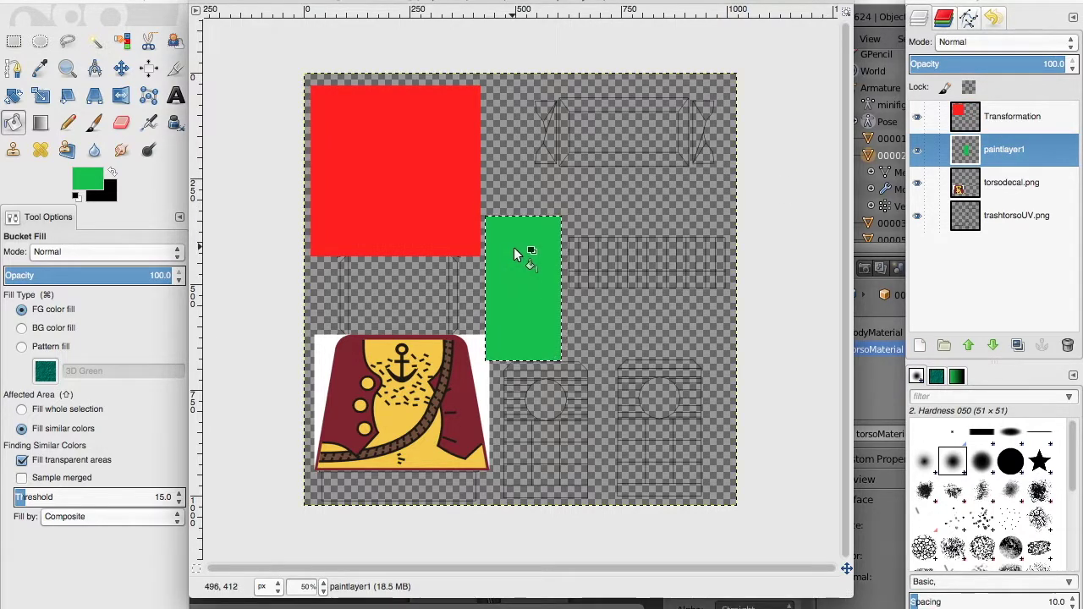
Try to draw on the red square with the Pencil on paintlayer1, and raise paintlayer1 above the Transformation layer.
{"action": "left_click", "coordinate": [68, 123]}
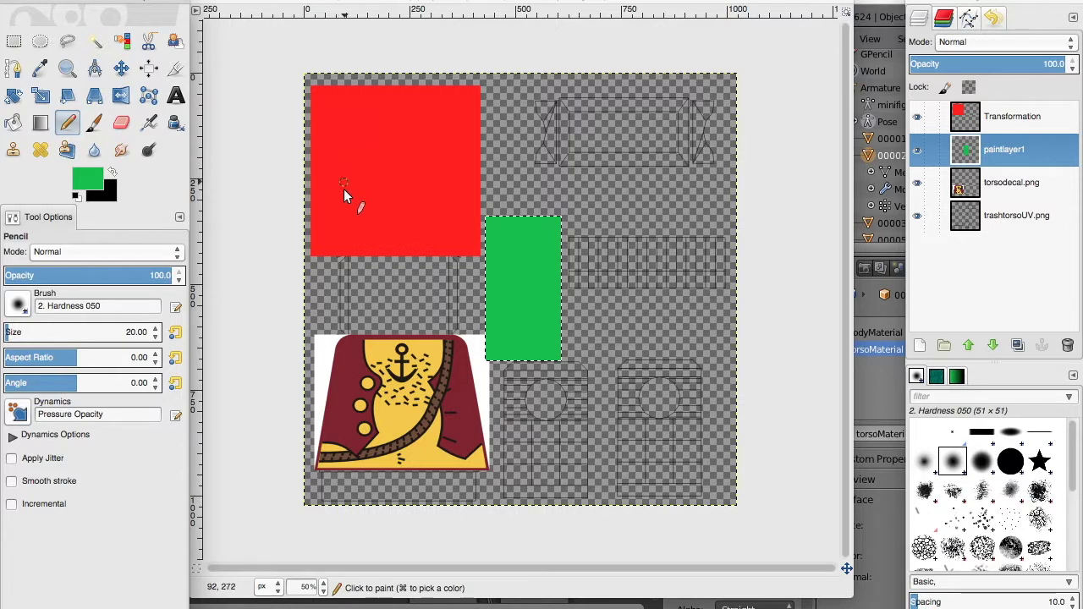
{"action": "left_click", "coordinate": [349, 147]}
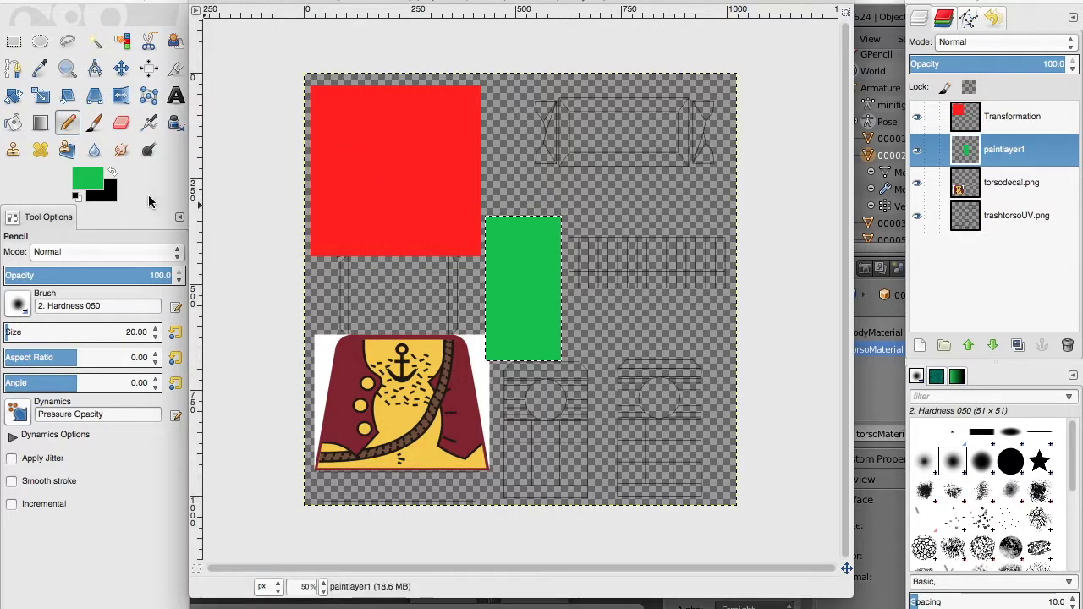
{"action": "key", "text": "Page_Up"}
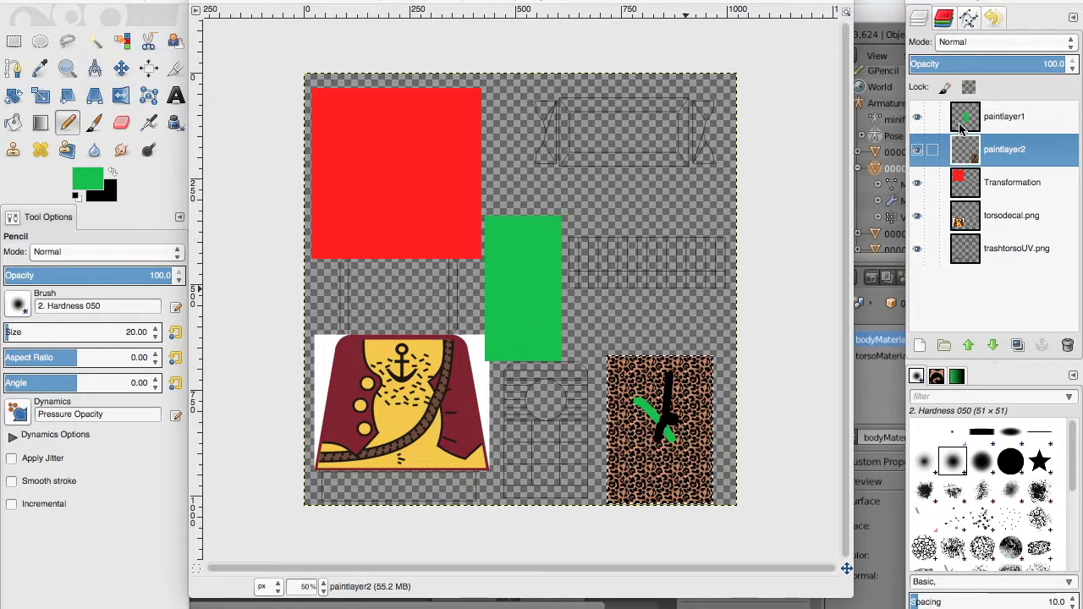
Draw freehand green Pencil strokes on paintlayer1 over the leopard-patterned rectangle.
{"action": "left_click", "coordinate": [985, 121]}
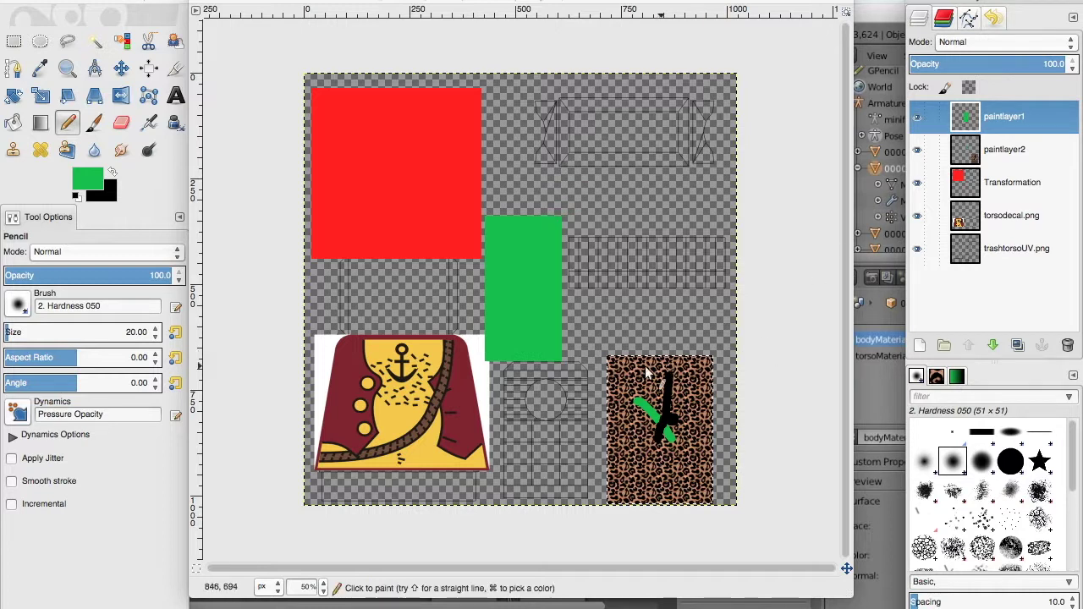
{"action": "mouse_move", "coordinate": [670, 464]}
{"action": "left_mouse_down"}
{"action": "mouse_move", "coordinate": [648, 461]}
{"action": "mouse_move", "coordinate": [694, 369]}
{"action": "mouse_move", "coordinate": [670, 385]}
{"action": "left_mouse_up"}
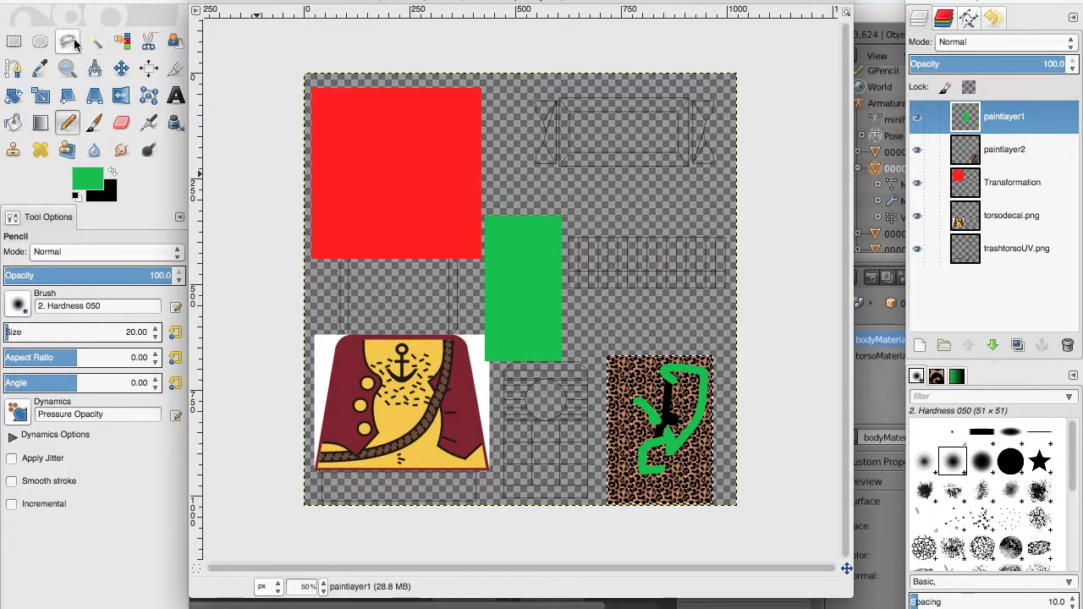
Select the entire canvas and scribble freehand green Pencil strokes on paintlayer1 over the red square and the remaining UV areas.
{"action": "left_click", "coordinate": [13, 41]}
{"action": "left_click_drag", "start_coordinate": [300, 75], "coordinate": [762, 542]}
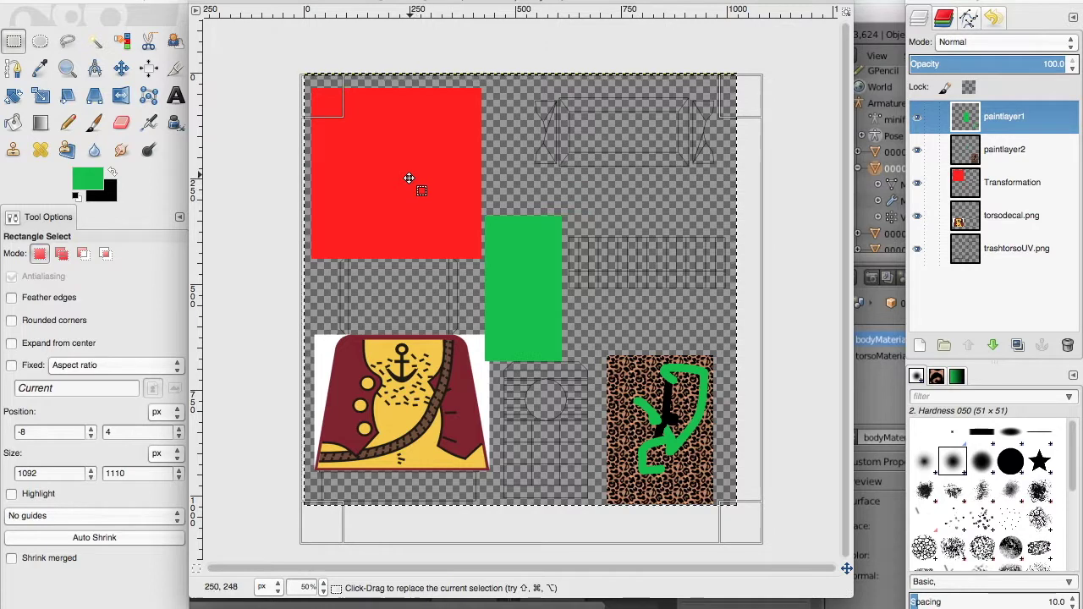
{"action": "left_click", "coordinate": [75, 124]}
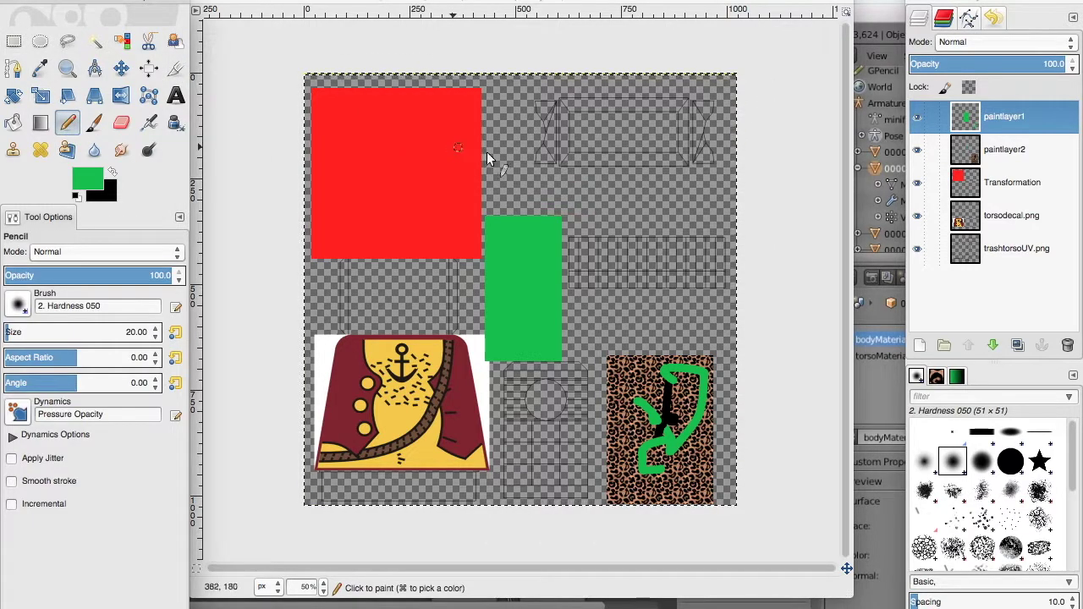
{"action": "mouse_move", "coordinate": [603, 145]}
{"action": "left_mouse_down"}
{"action": "mouse_move", "coordinate": [636, 203]}
{"action": "mouse_move", "coordinate": [611, 271]}
{"action": "mouse_move", "coordinate": [397, 298]}
{"action": "mouse_move", "coordinate": [469, 331]}
{"action": "left_mouse_up"}
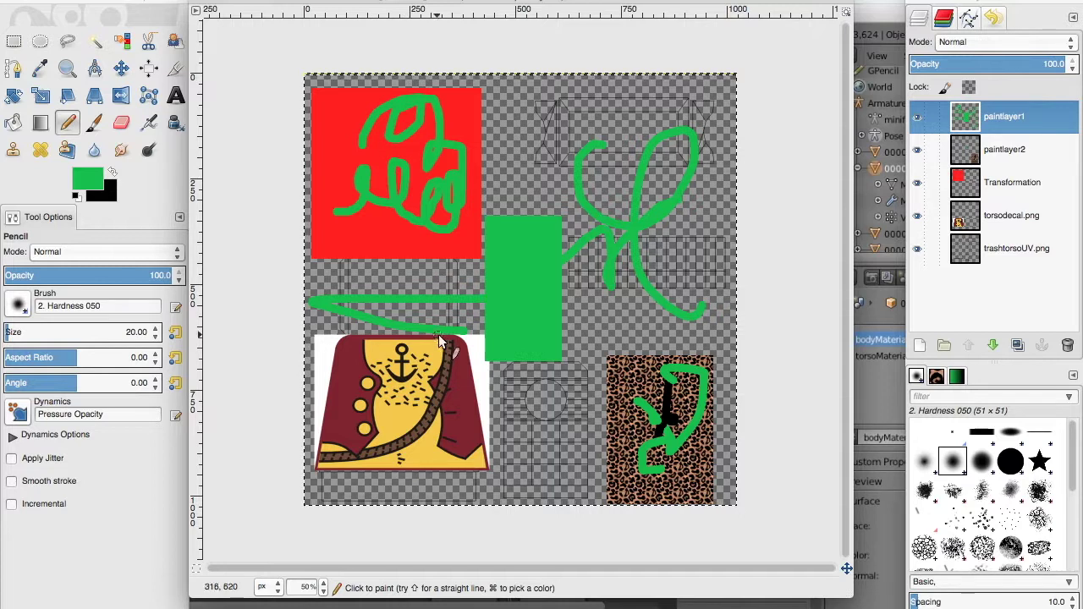
{"action": "left_click_drag", "start_coordinate": [593, 384], "coordinate": [532, 394]}
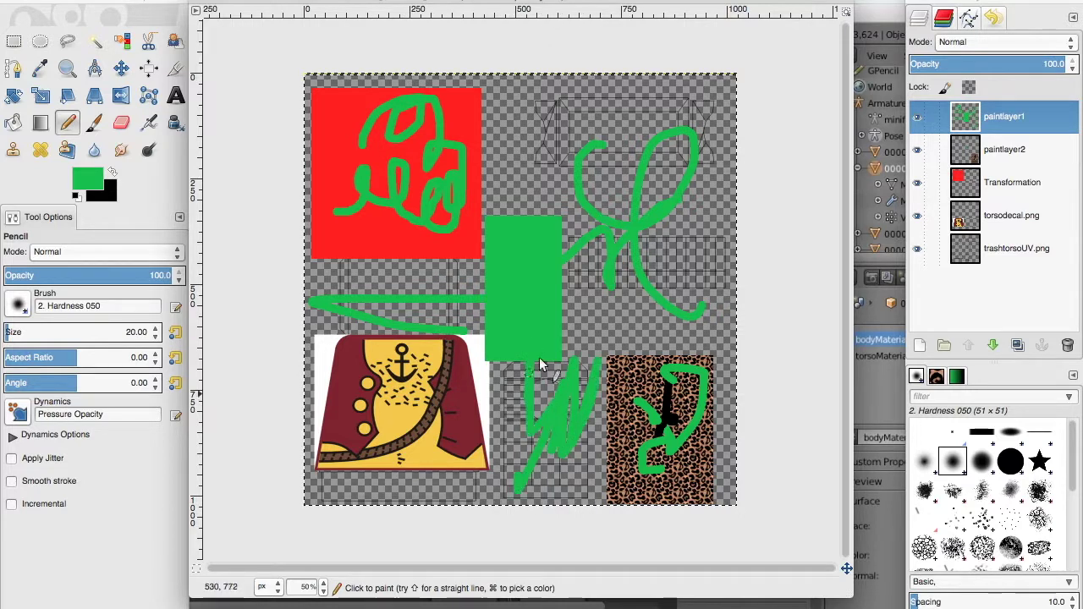
{"action": "left_click_drag", "start_coordinate": [542, 434], "coordinate": [555, 448]}
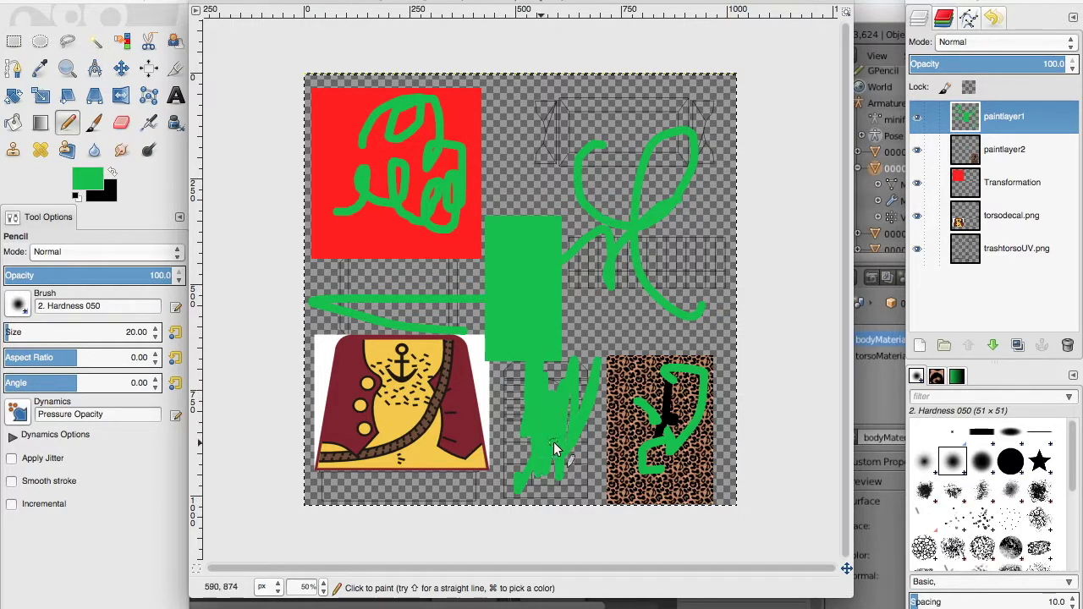
Export the image as trashtorsoUVexp.png in the minifigUV folder, replacing the existing file and keeping the default PNG options.
{"action": "left_click", "coordinate": [102, 0]}
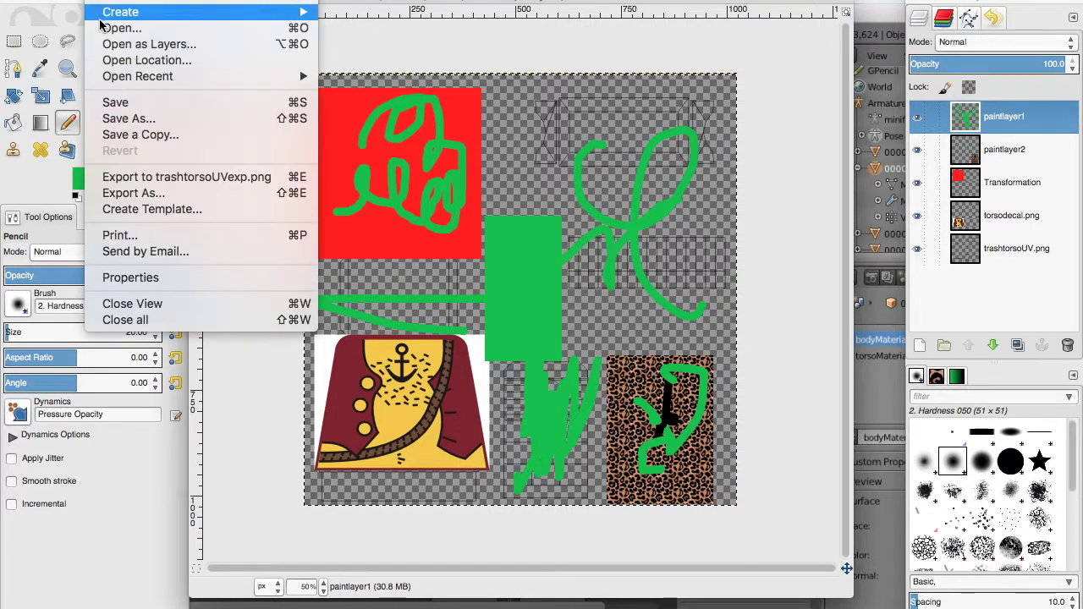
{"action": "left_click", "coordinate": [129, 191]}
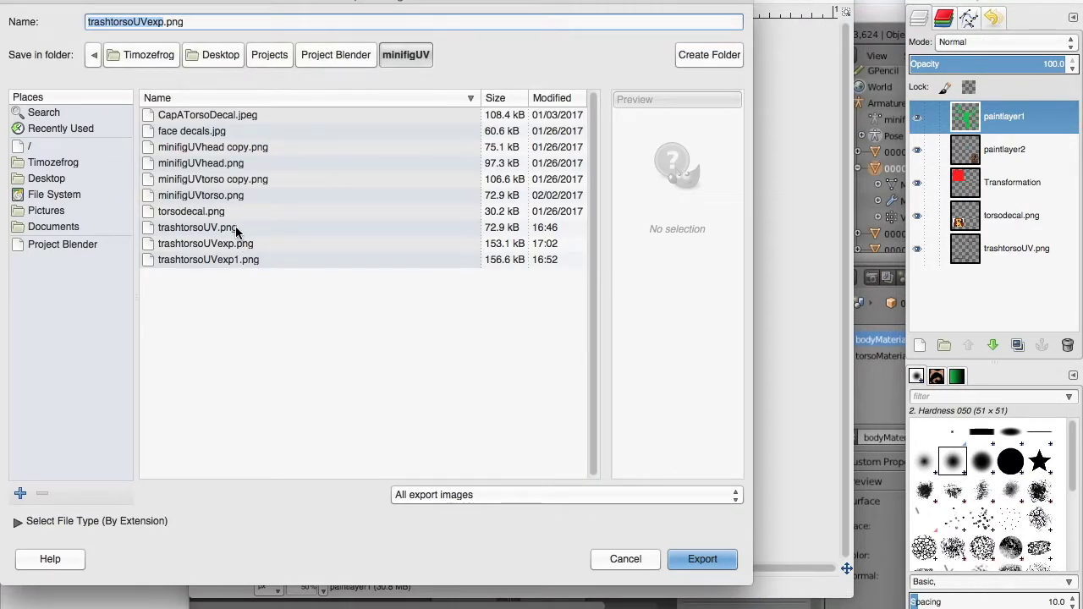
{"action": "left_click", "coordinate": [236, 231]}
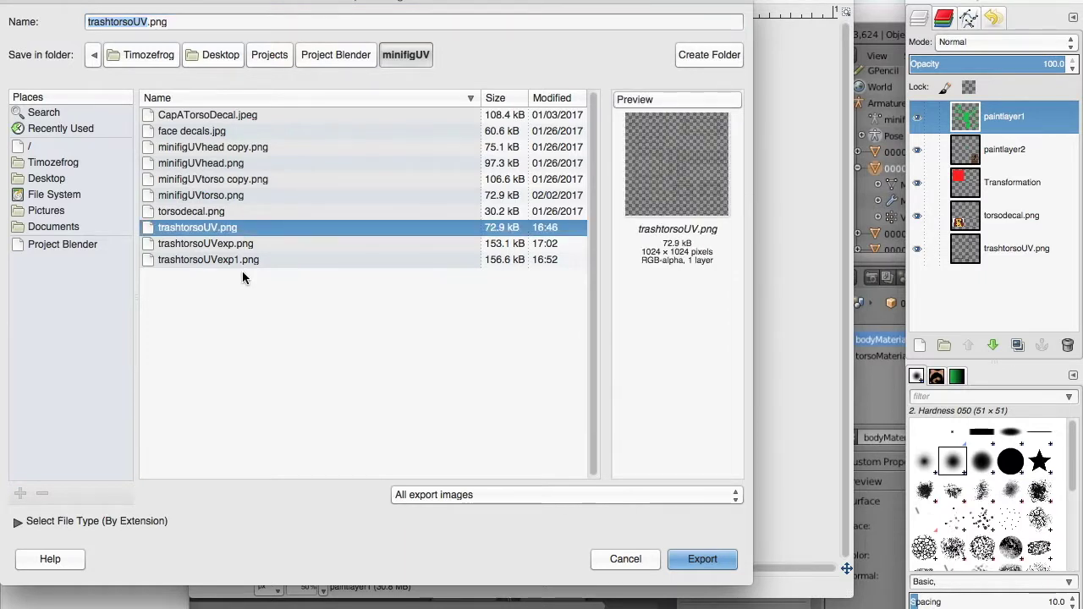
{"action": "left_click", "coordinate": [245, 259]}
{"action": "left_click", "coordinate": [243, 245]}
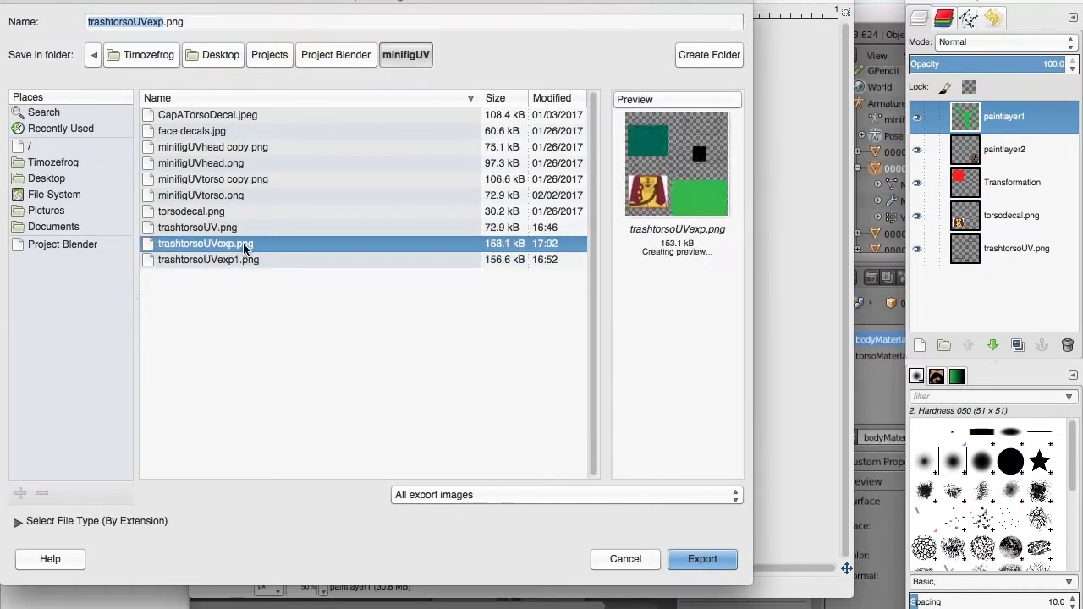
{"action": "left_click", "coordinate": [722, 561]}
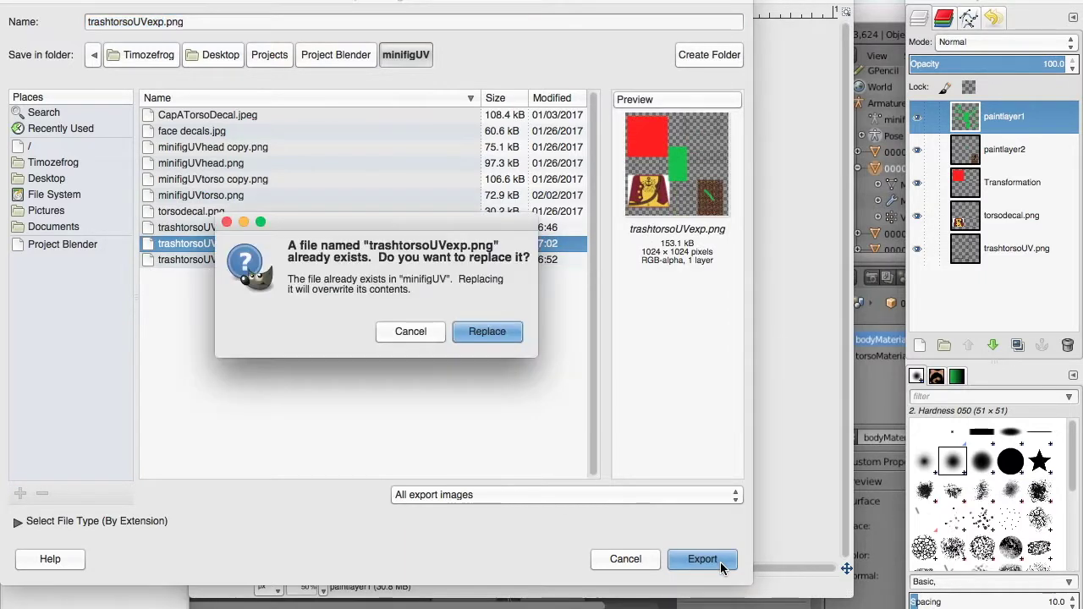
{"action": "left_click", "coordinate": [502, 333]}
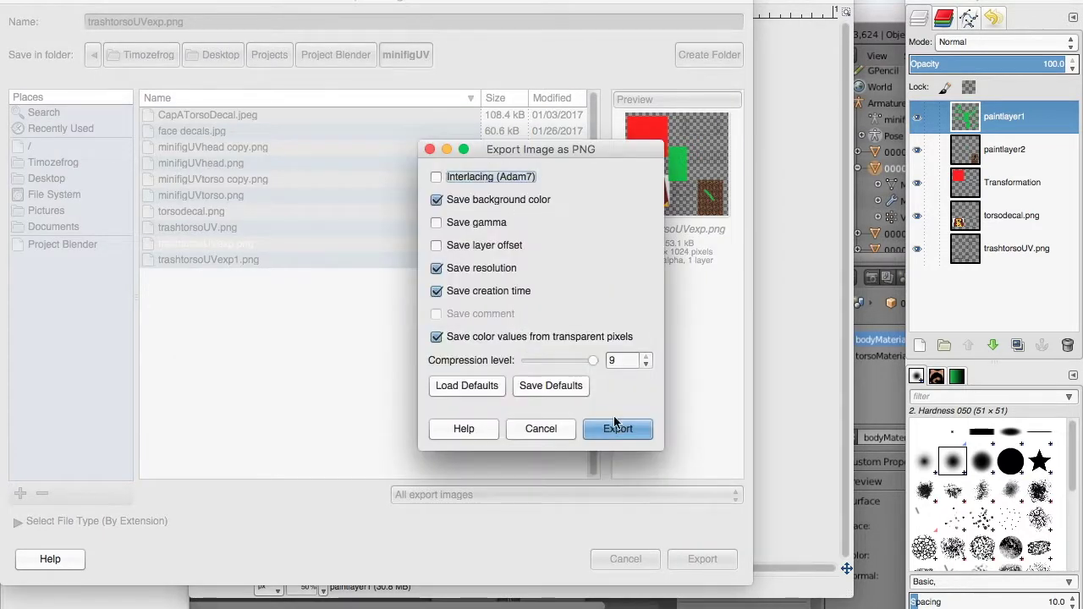
{"action": "left_click", "coordinate": [614, 428]}
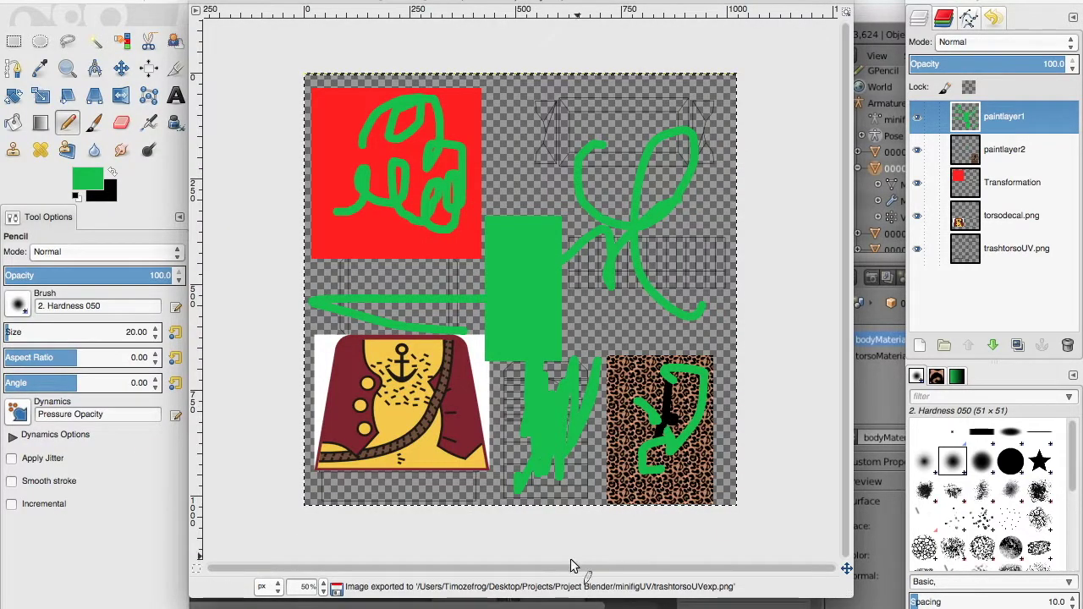
Switch to Blender and load trashtorsoUVexp.png from the minifigUV folder into bodyMaterial's Image Texture node.
{"action": "left_click", "coordinate": [862, 607]}
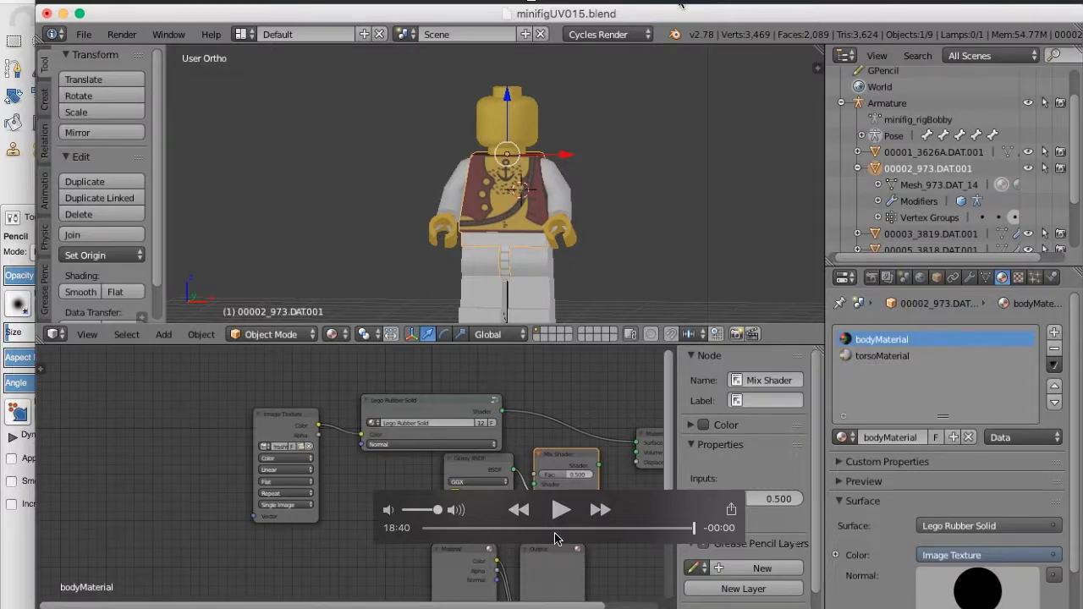
{"action": "left_click", "coordinate": [63, 11]}
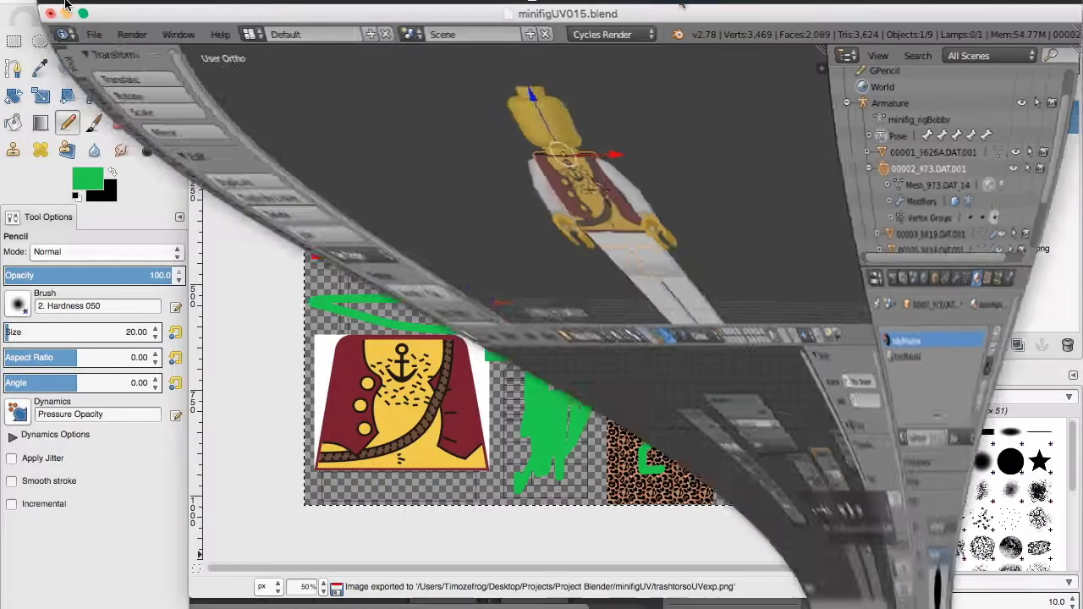
{"action": "left_click", "coordinate": [865, 597]}
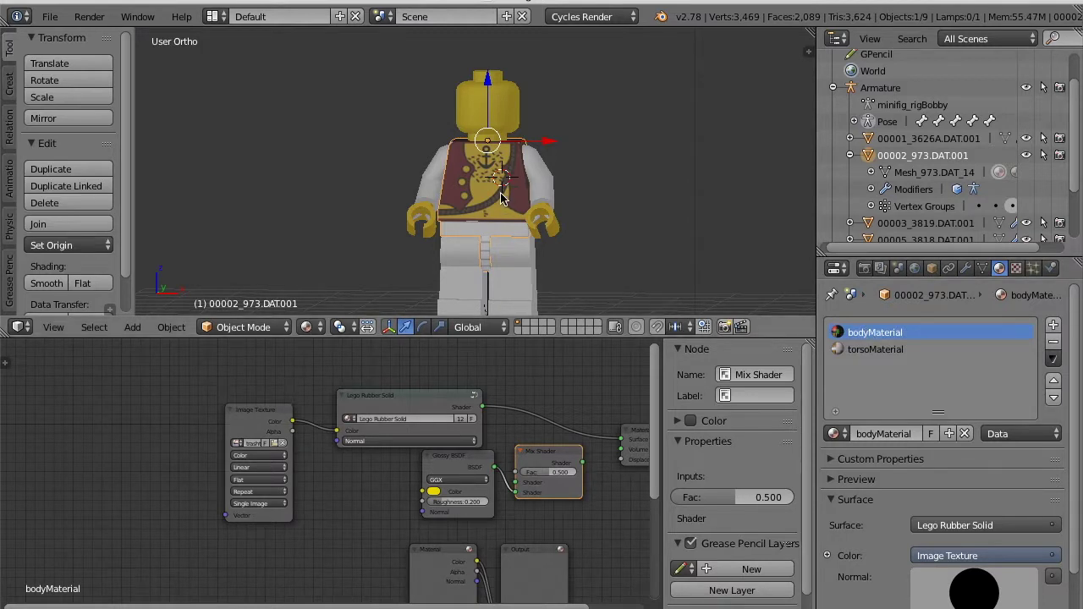
{"action": "left_click", "coordinate": [276, 445]}
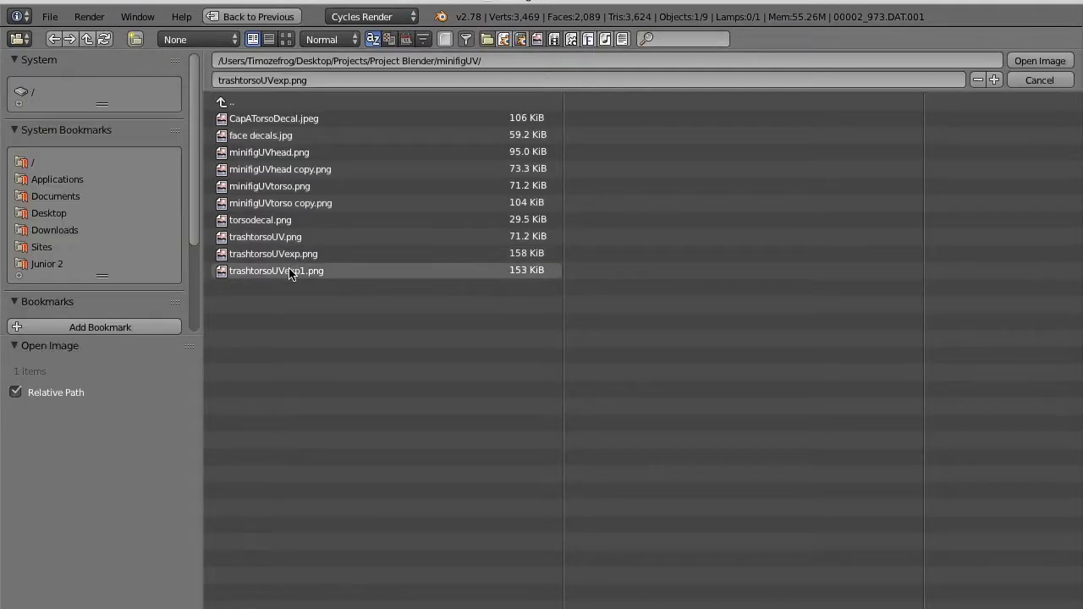
{"action": "left_click", "coordinate": [289, 269]}
{"action": "left_click", "coordinate": [355, 253]}
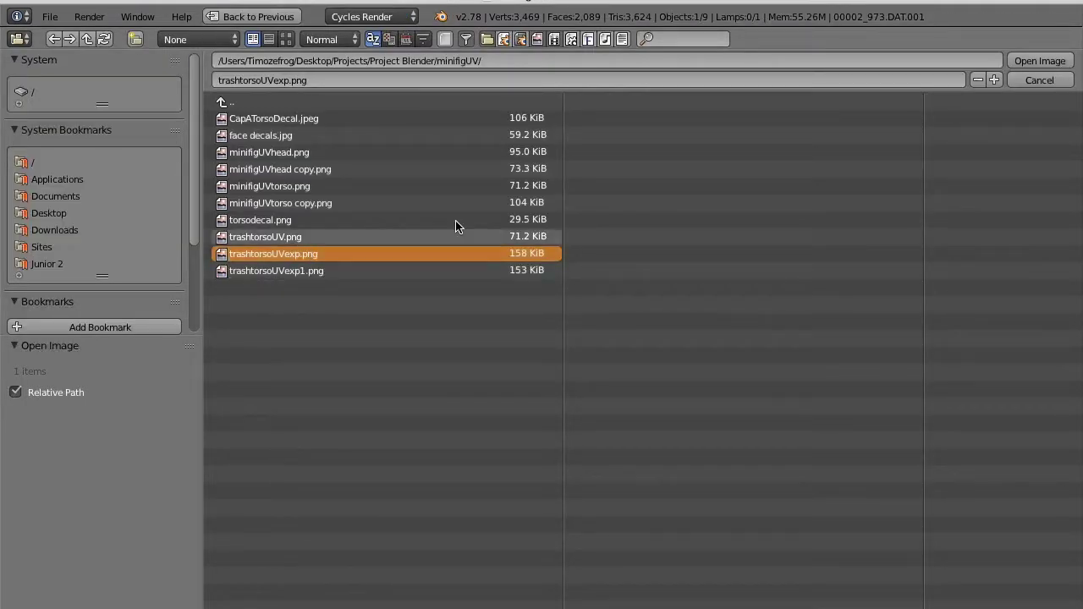
{"action": "left_click", "coordinate": [1059, 62]}
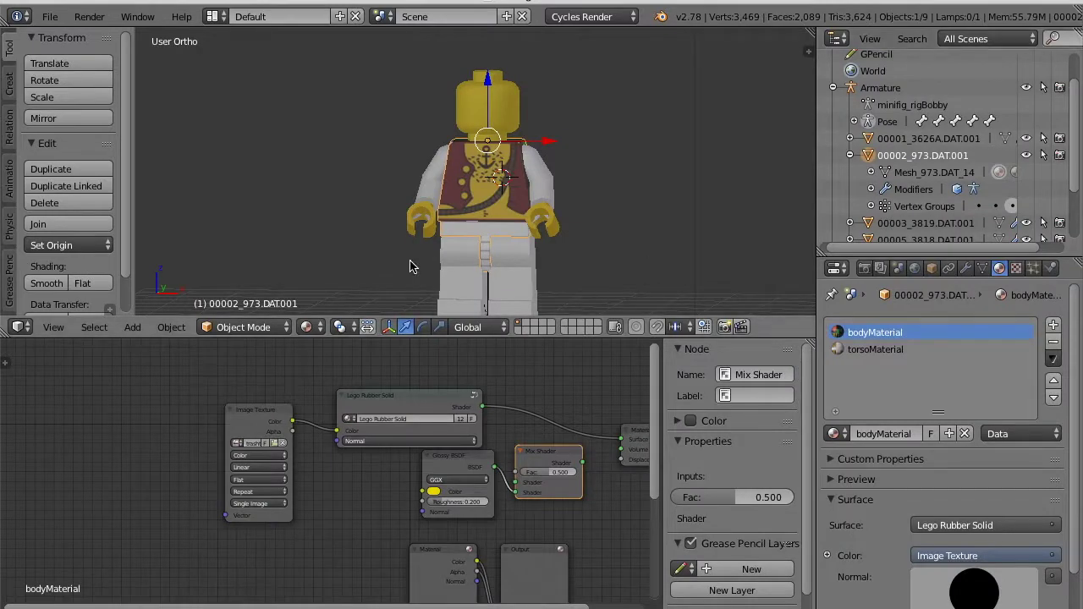
Examine the reloaded texture on the minifigure's torso from the back, sides, top and front, finishing in front view.
{"action": "middle_click_drag", "start_coordinate": [592, 216], "coordinate": [254, 225]}
{"action": "scroll", "coordinate": [492, 184], "scroll_direction": "down", "scroll_amount": 2}
{"action": "scroll", "coordinate": [493, 183], "scroll_direction": "up", "scroll_amount": 2}
{"action": "scroll", "coordinate": [492, 187], "scroll_direction": "up", "scroll_amount": 2}
{"action": "middle_click_drag", "start_coordinate": [493, 186], "coordinate": [517, 260]}
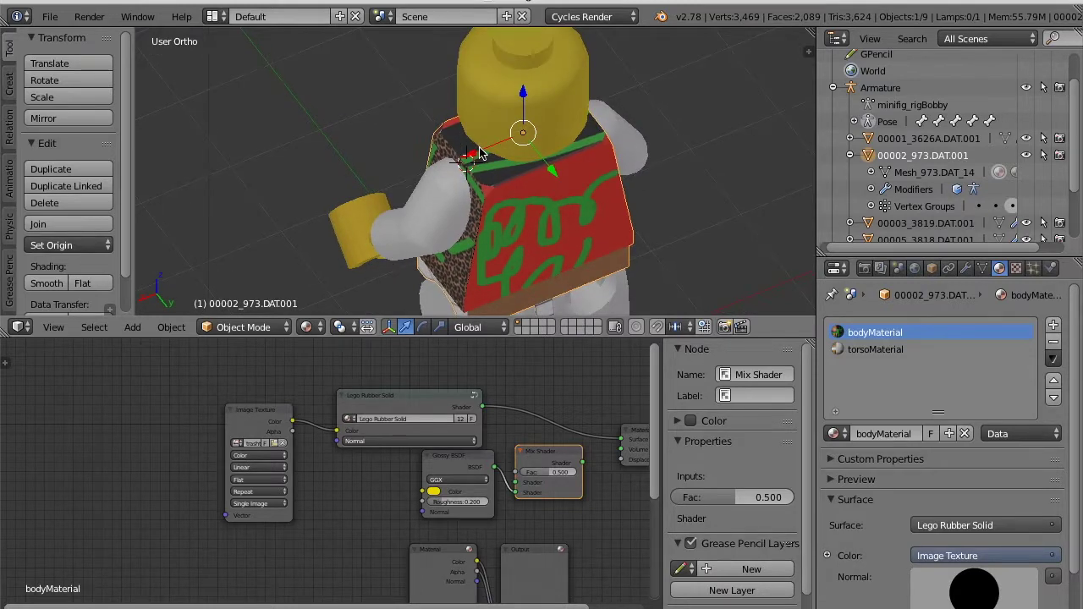
{"action": "middle_click_drag", "start_coordinate": [448, 152], "coordinate": [409, 167]}
{"action": "scroll", "coordinate": [408, 161], "scroll_direction": "up", "scroll_amount": 3}
{"action": "scroll", "coordinate": [408, 161], "scroll_direction": "down", "scroll_amount": 4}
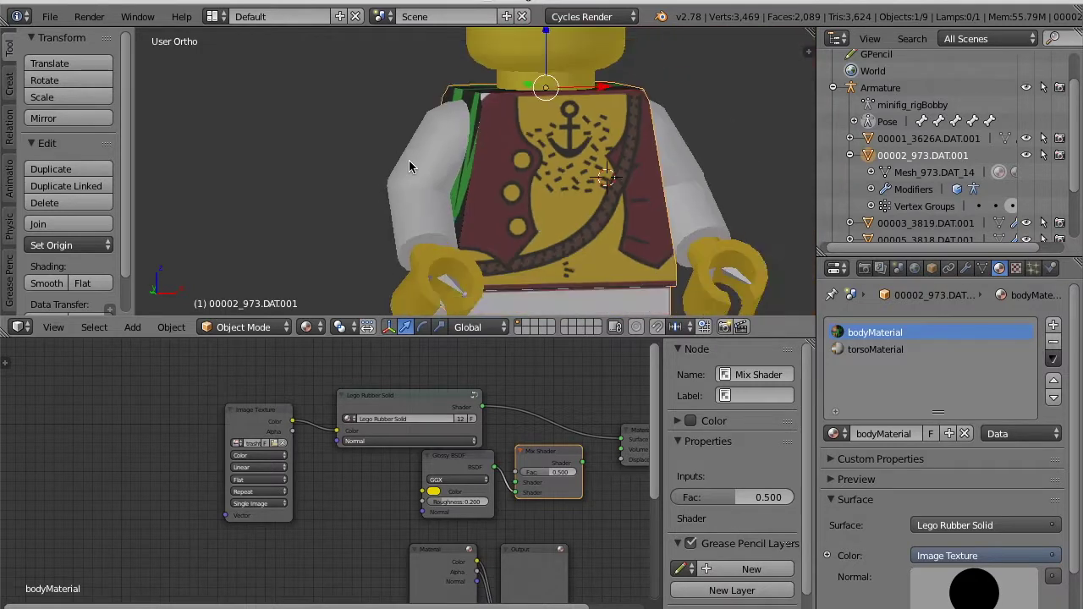
{"action": "key", "text": "KP_1"}
{"action": "scroll", "coordinate": [449, 159], "scroll_direction": "down", "scroll_amount": 5}
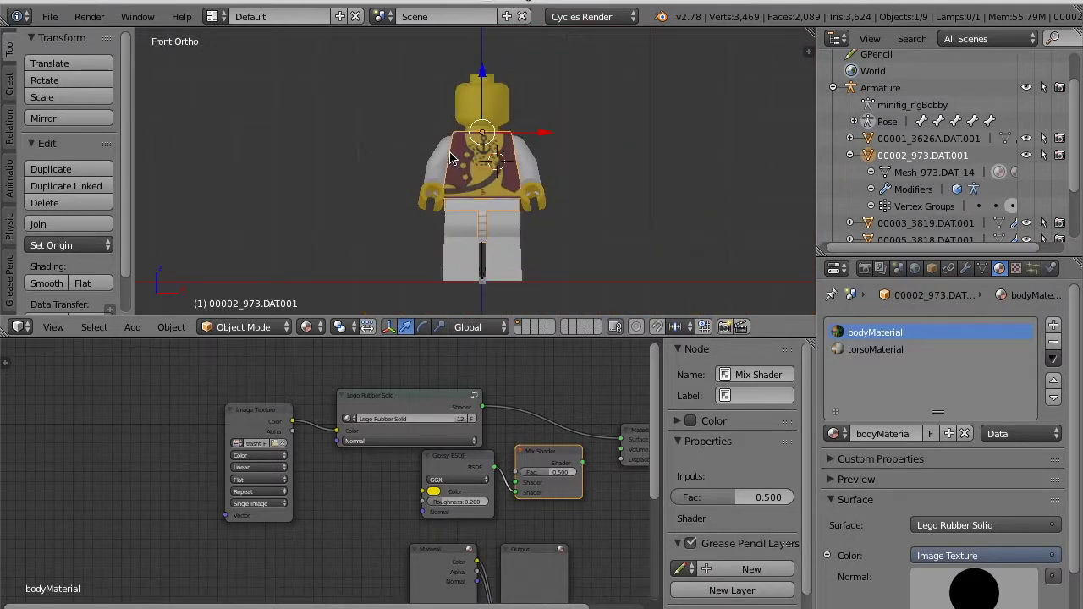
Bring up the file commands for the minifigure scene.
{"action": "left_click", "coordinate": [50, 16]}
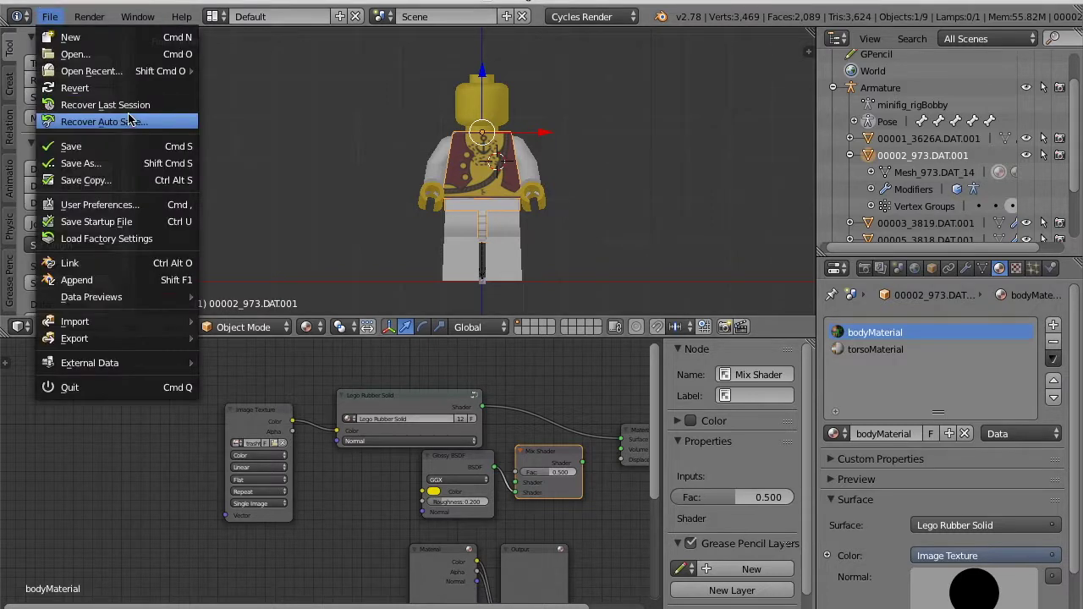